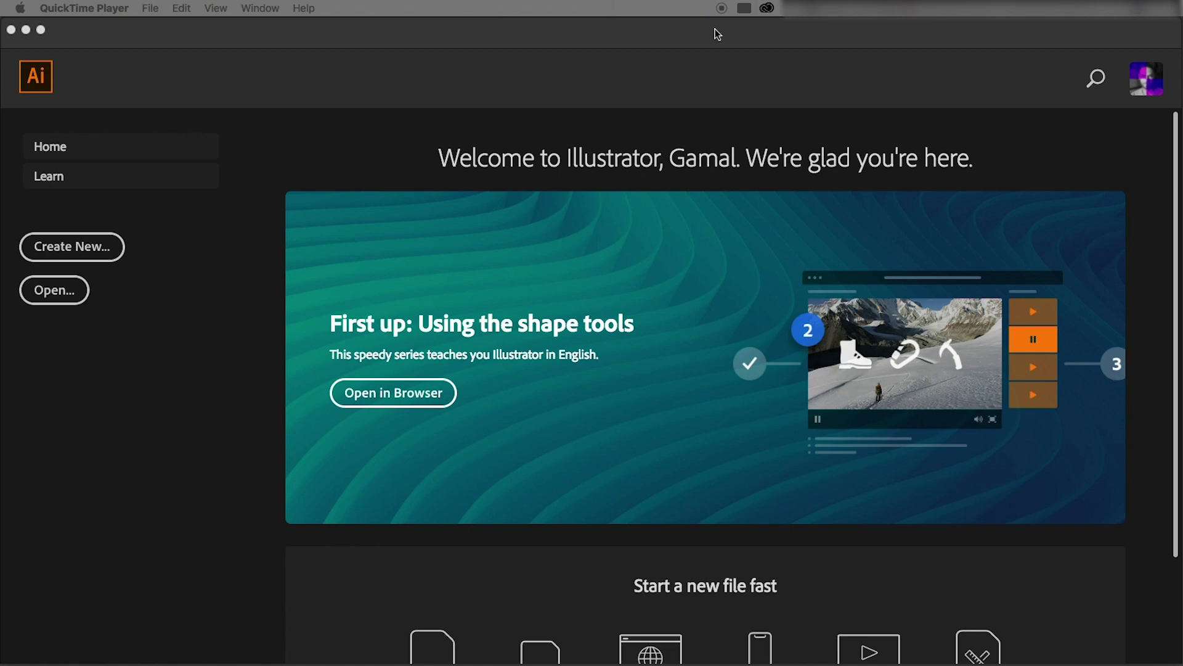
Activate Illustrator and choose Create New on the Home screen
left_click(742, 143)
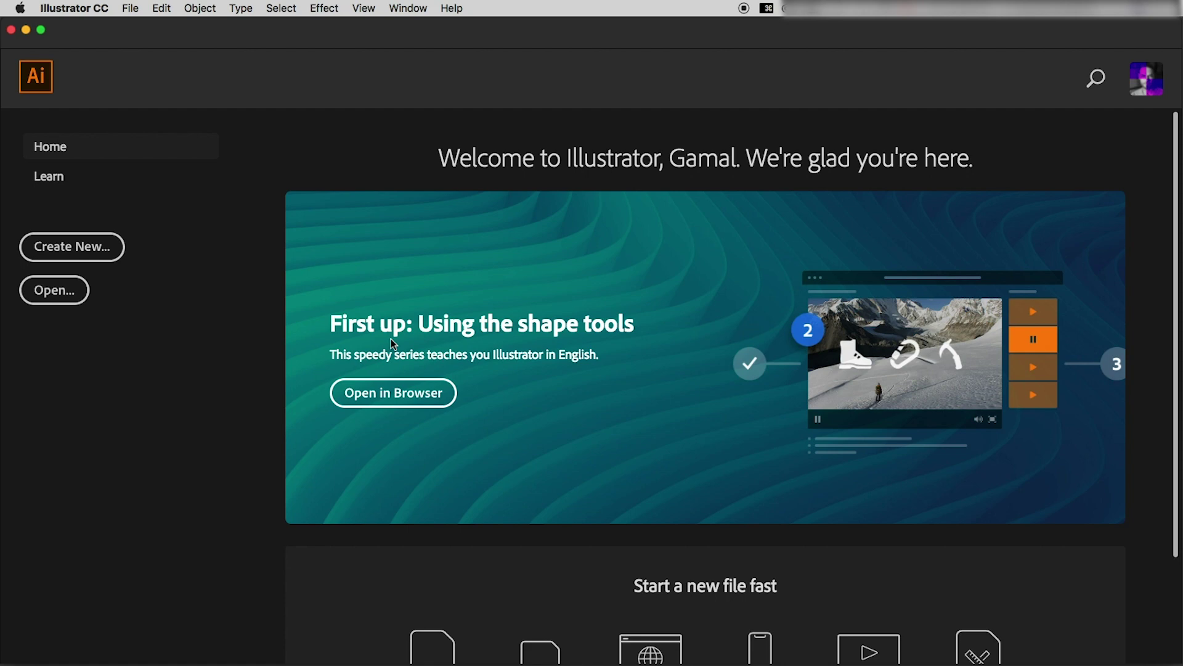
left_click(73, 250)
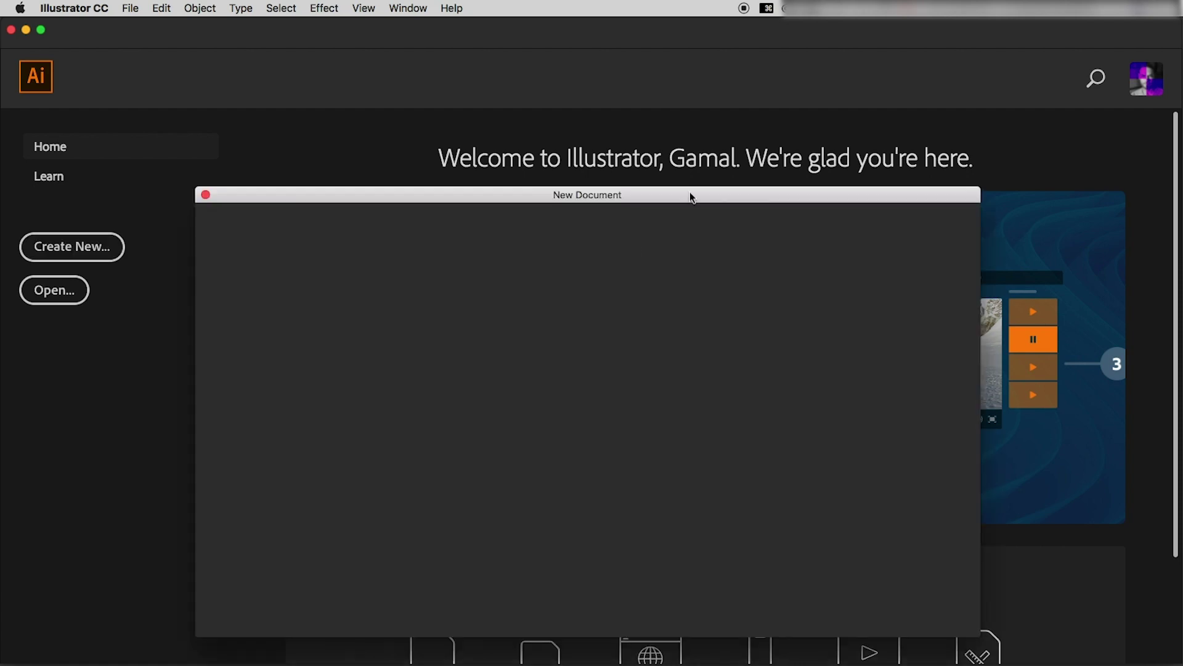
Create an 8.5 × 11 in document in Inches with 1 artboard
left_click_drag(652, 103, 649, 103)
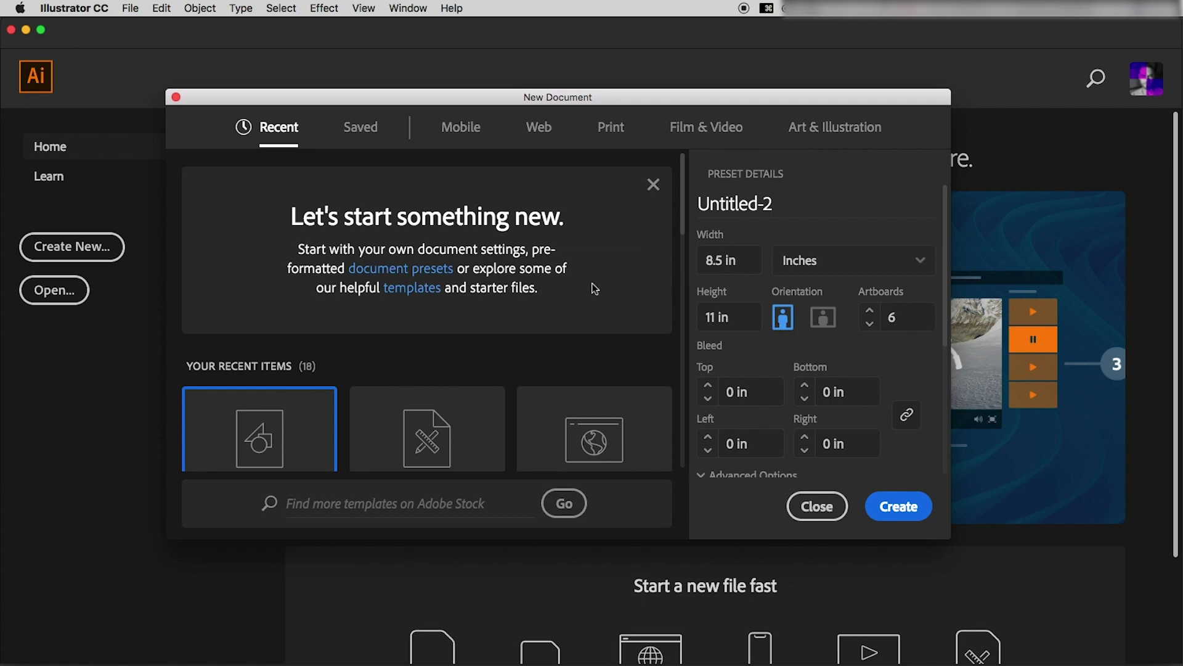
mouse_move(646, 94)
left_mouse_down()
mouse_move(723, 71)
mouse_move(683, 95)
left_mouse_up()
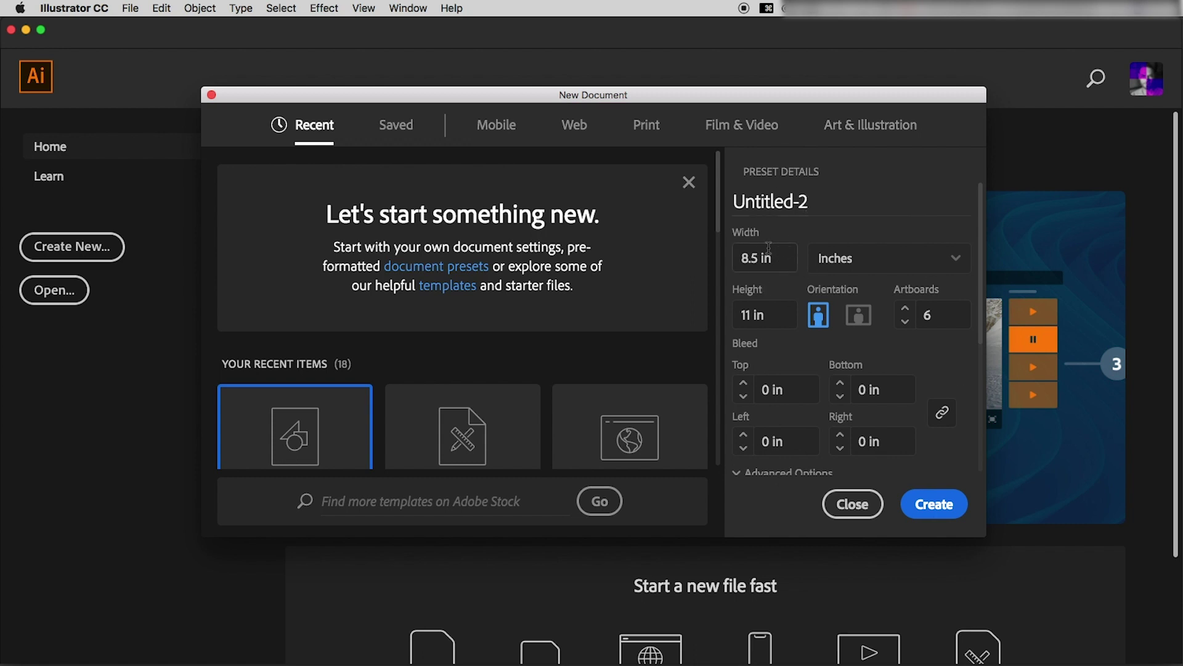
left_click(740, 314)
left_click(943, 264)
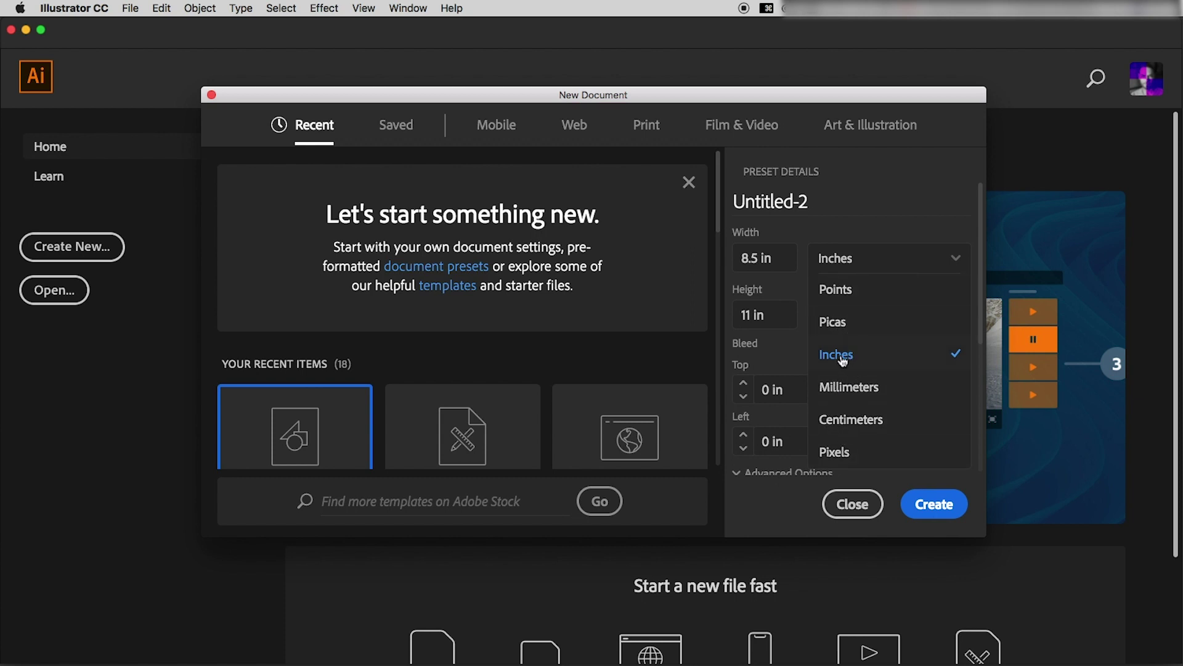
left_click(867, 231)
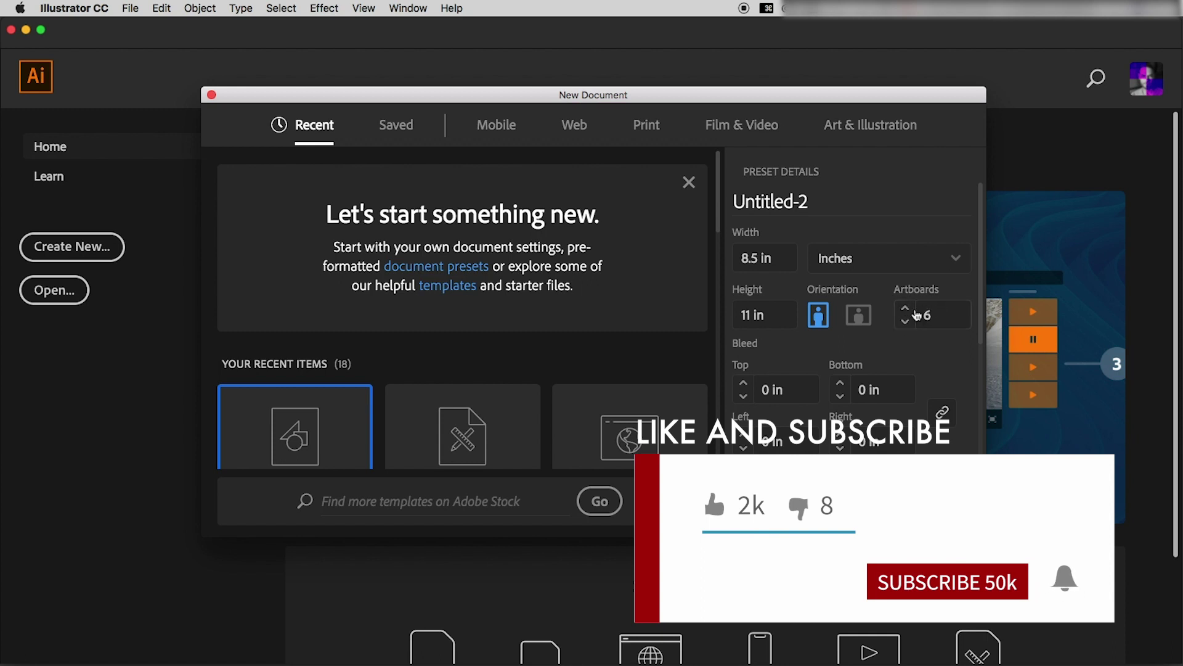
double_click(929, 317)
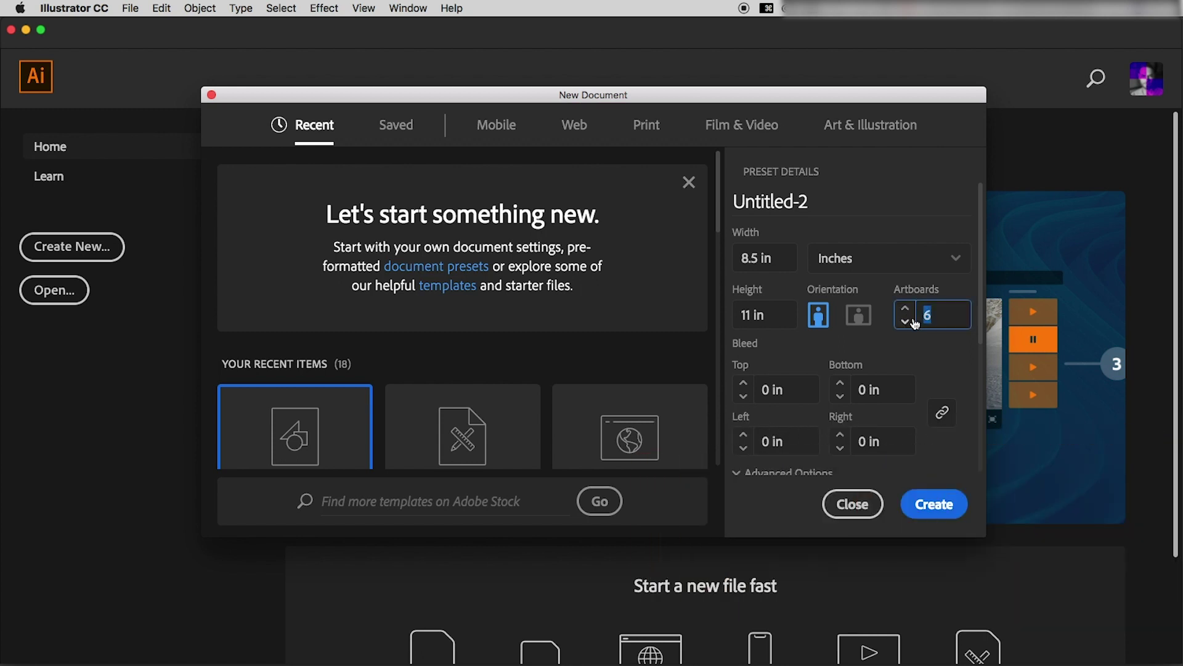
type("1")
left_click(937, 507)
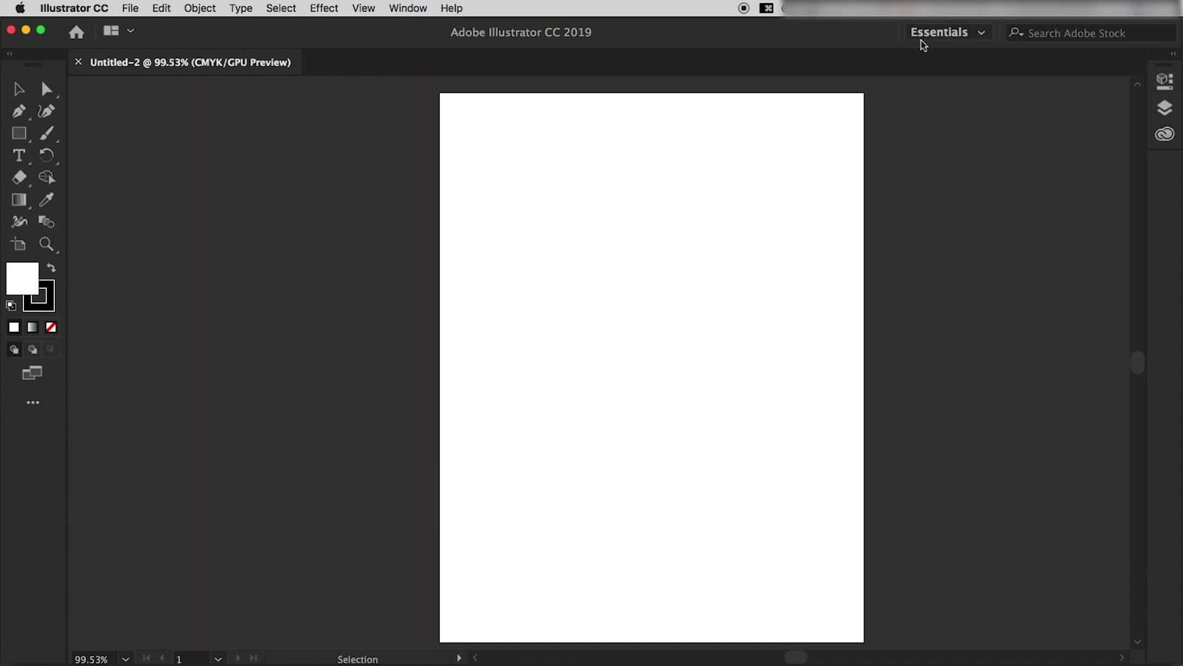
Reset the Essentials workspace to its default layout
left_click(979, 34)
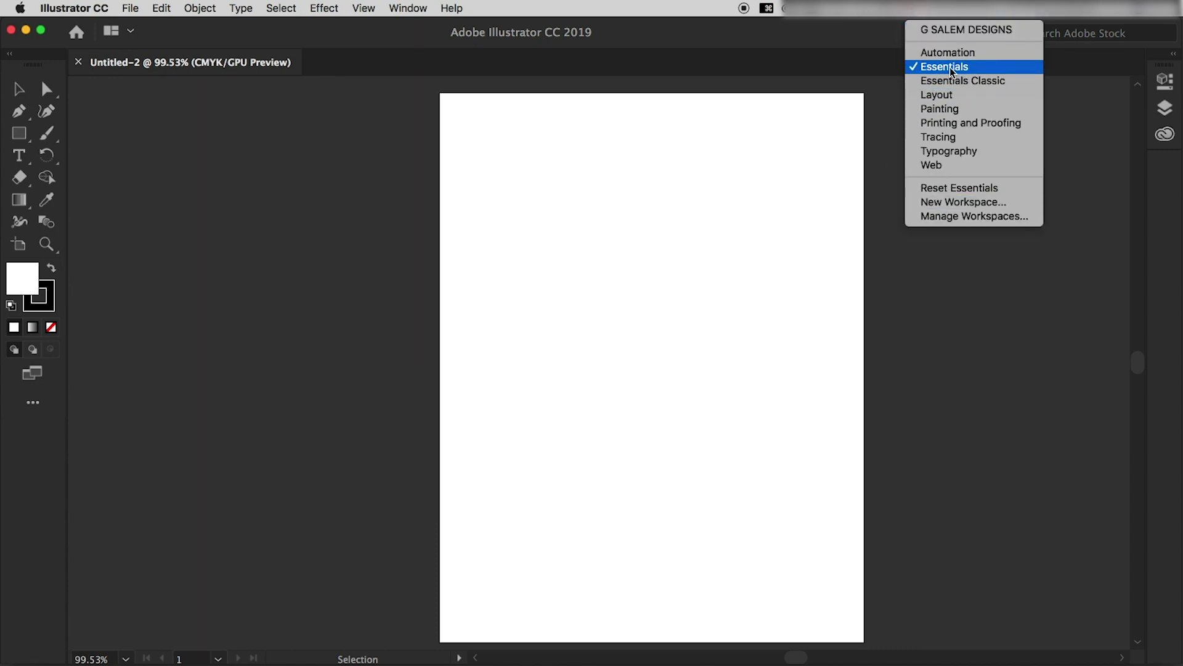
left_click(953, 72)
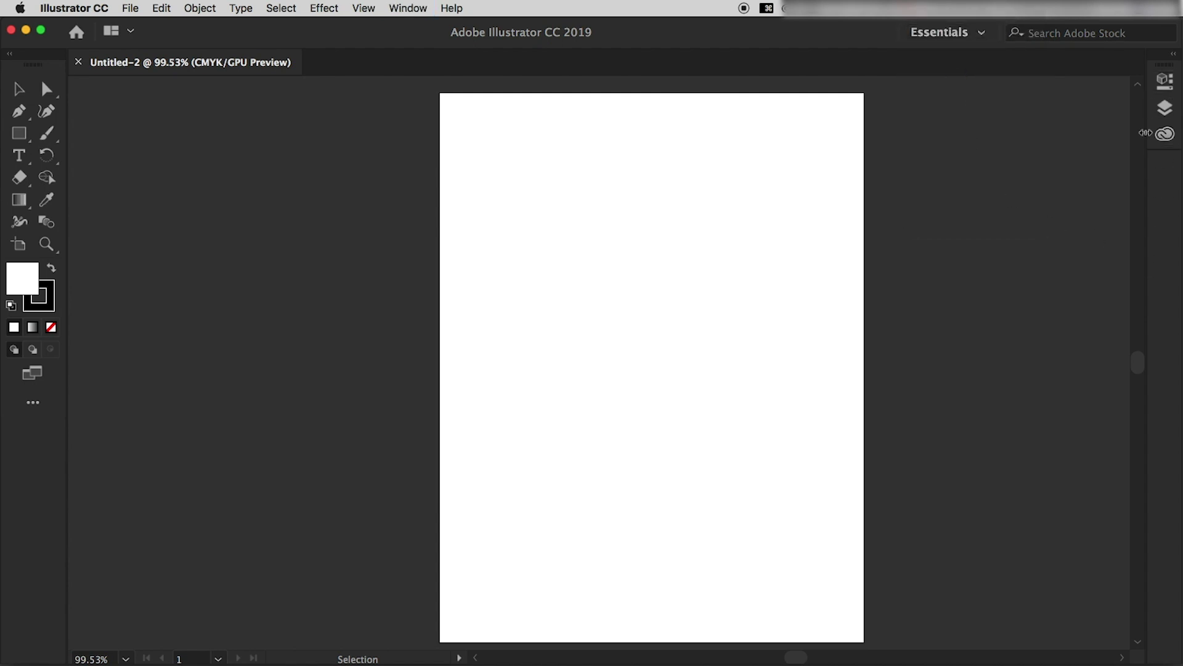
left_click(977, 32)
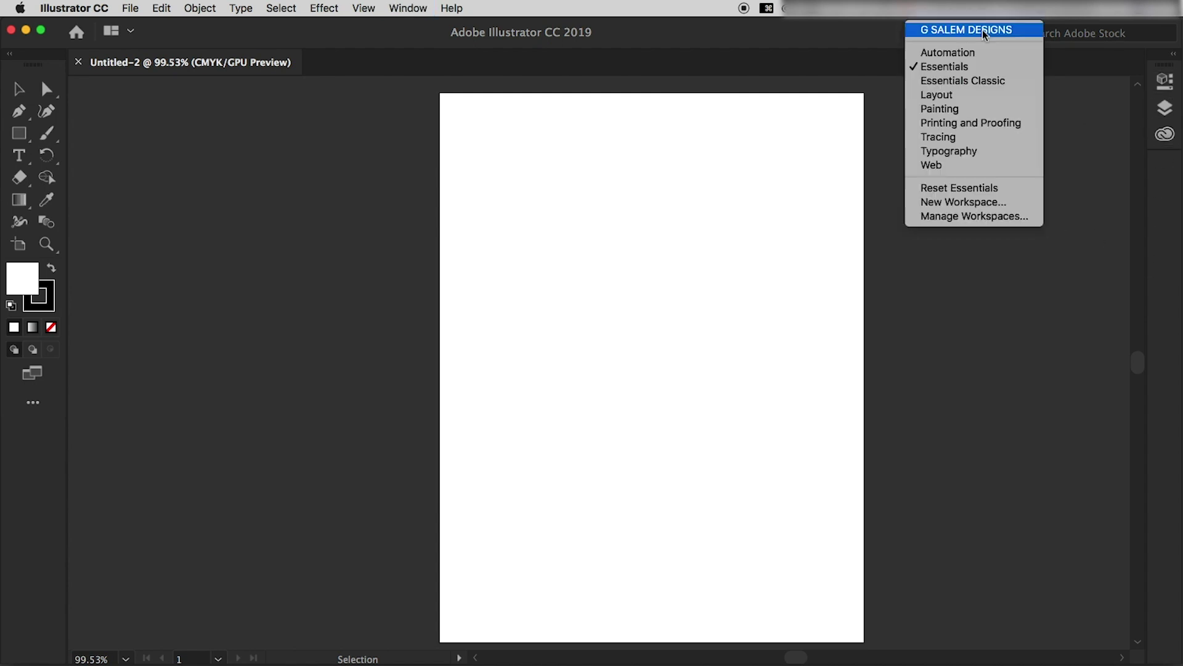
left_click(951, 194)
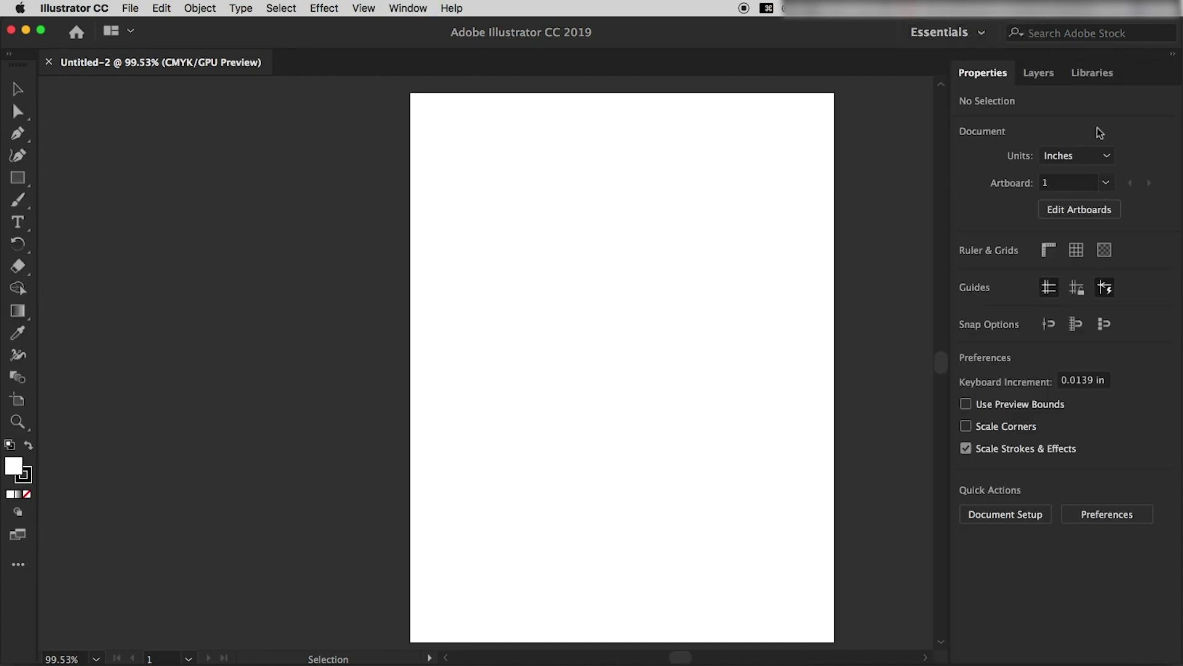
Collapse the Properties, Layers and Libraries dock to an icon-only strip
left_click(1173, 56)
left_click(1172, 55)
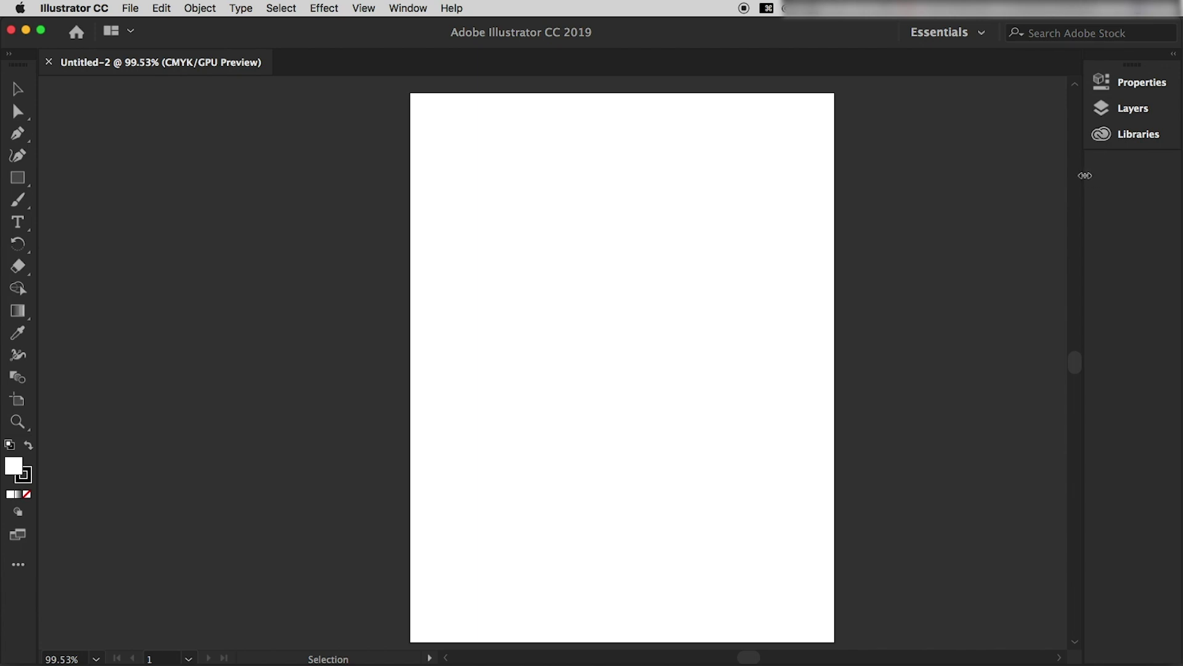
left_click_drag(1085, 176, 1148, 175)
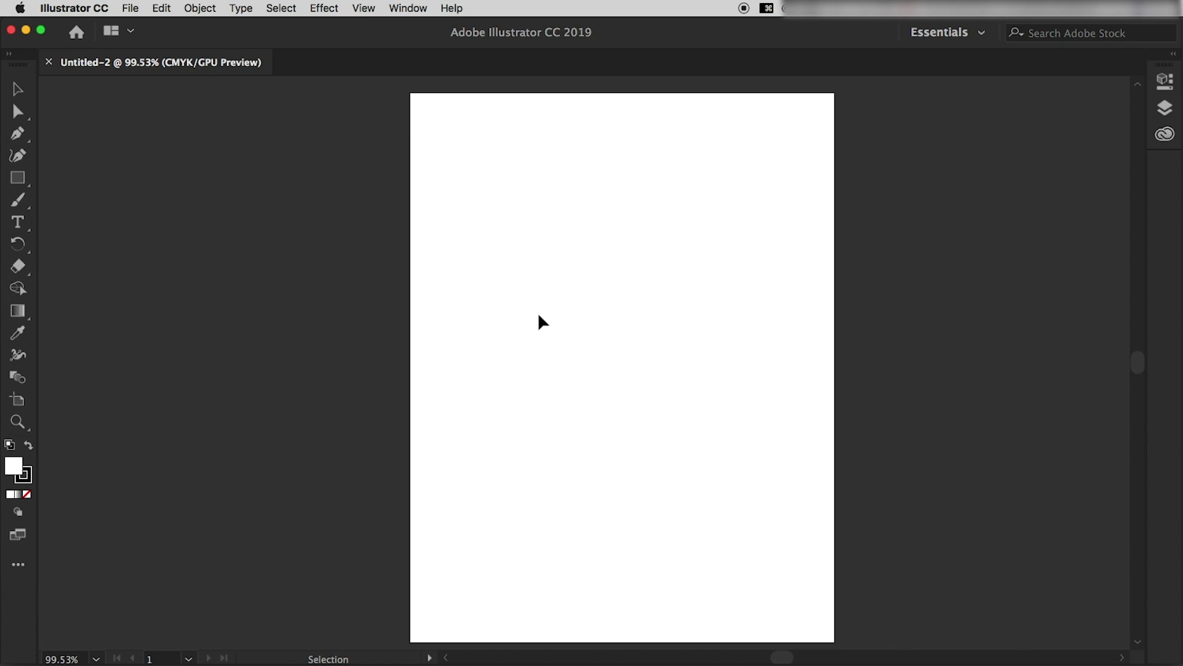
Zoom out to 66.67% so the whole blank page shows
key("super+minus")
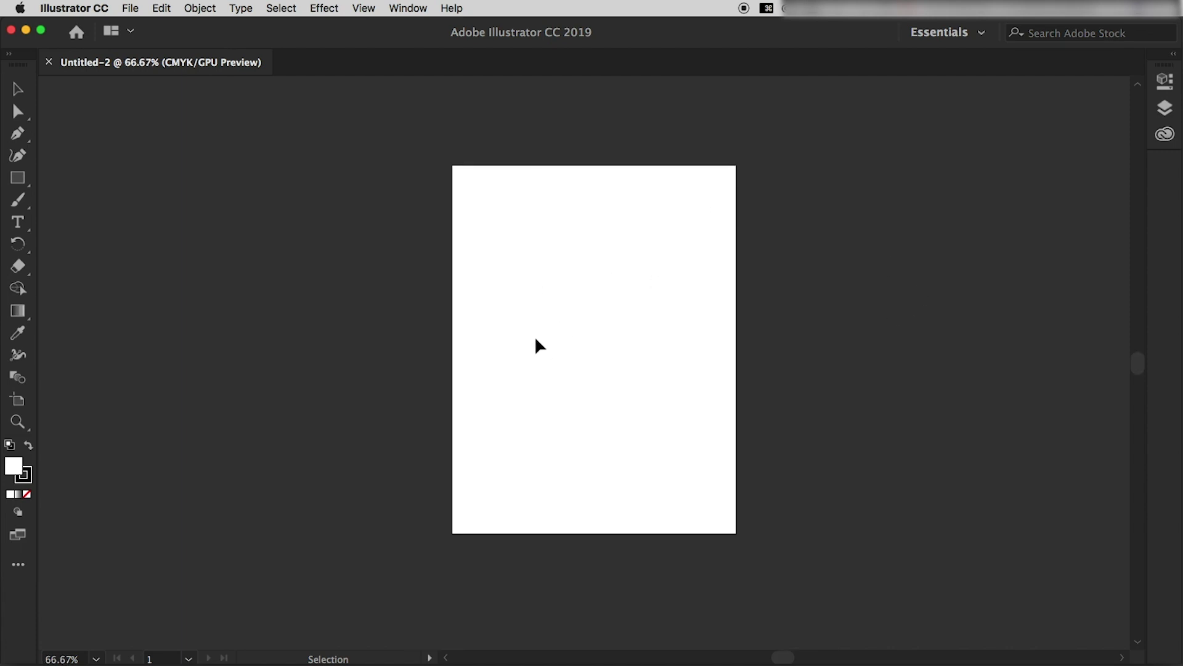
scroll(540, 345, "up", 3)
scroll(539, 345, "down", 5)
scroll(540, 345, "up", 5)
scroll(540, 345, "down", 3)
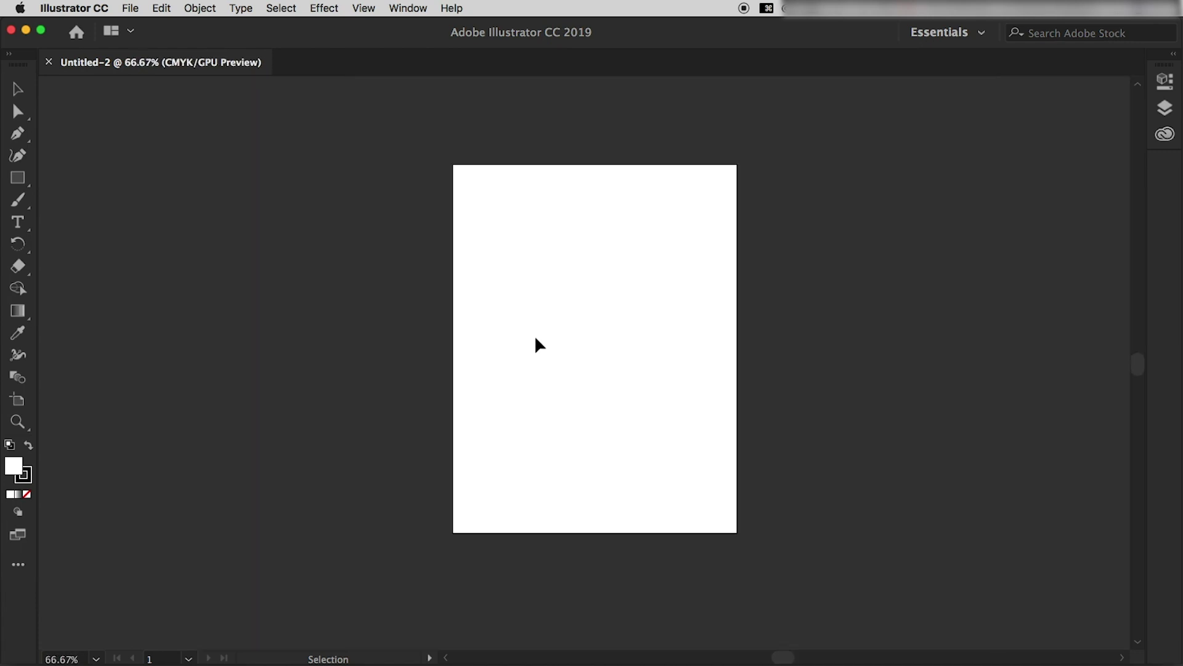
scroll(540, 345, "up", 5)
scroll(536, 344, "down", 7)
scroll(560, 343, "up", 2)
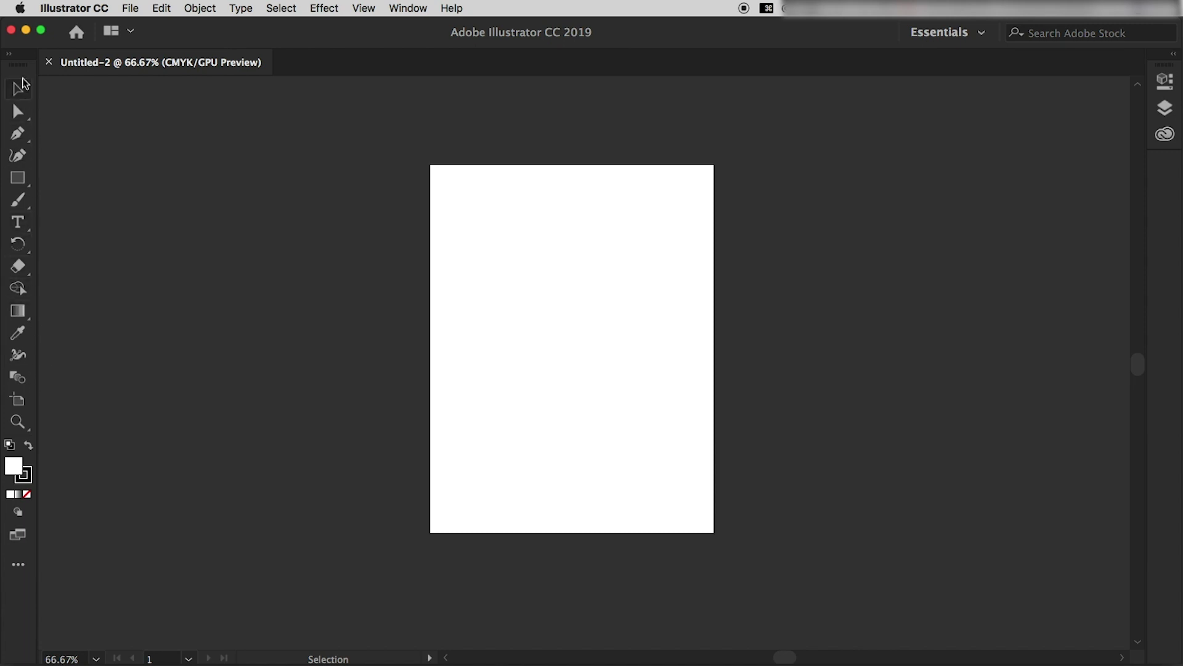
Try the Rectangle and Selection tools and toggle the Properties panel open and closed
left_click(12, 177)
left_click(27, 92)
left_click(1174, 56)
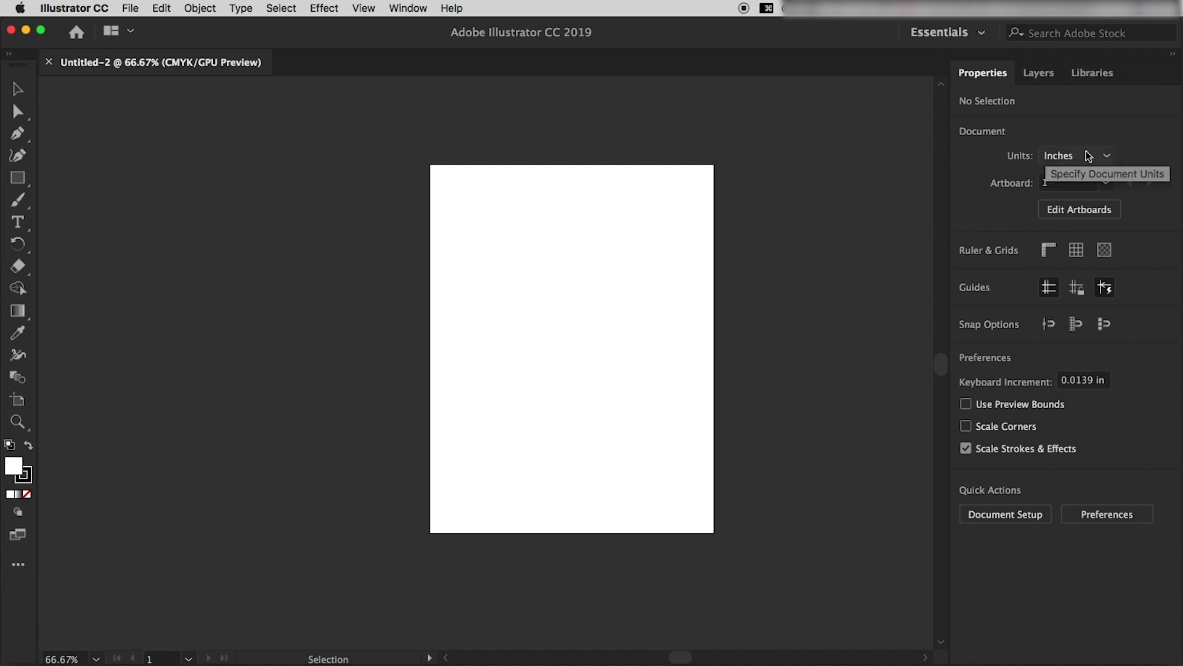
left_click(1173, 54)
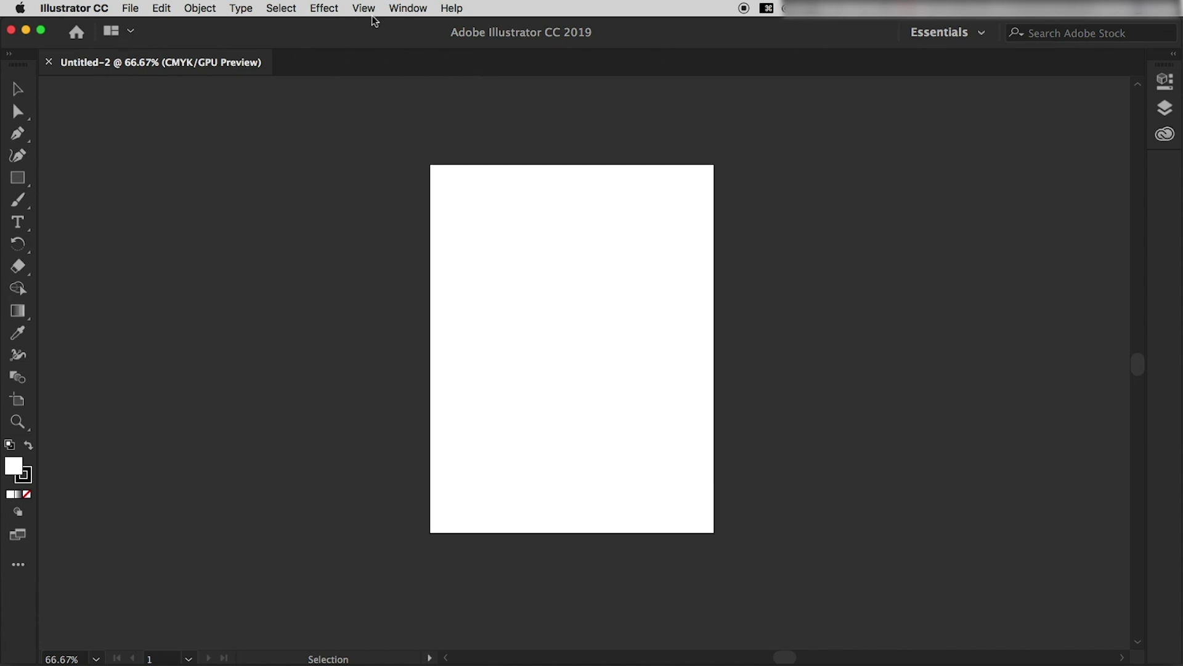
Show the Control bar via Window > Control and toggle the Properties panel
left_click(409, 9)
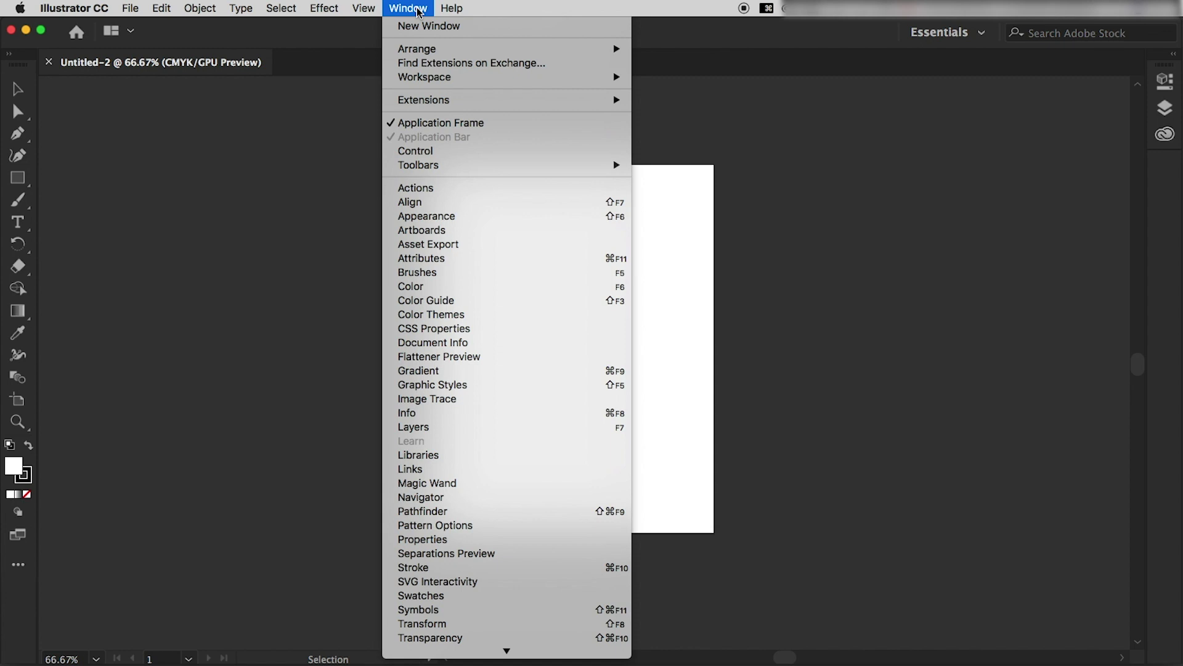
left_click(424, 151)
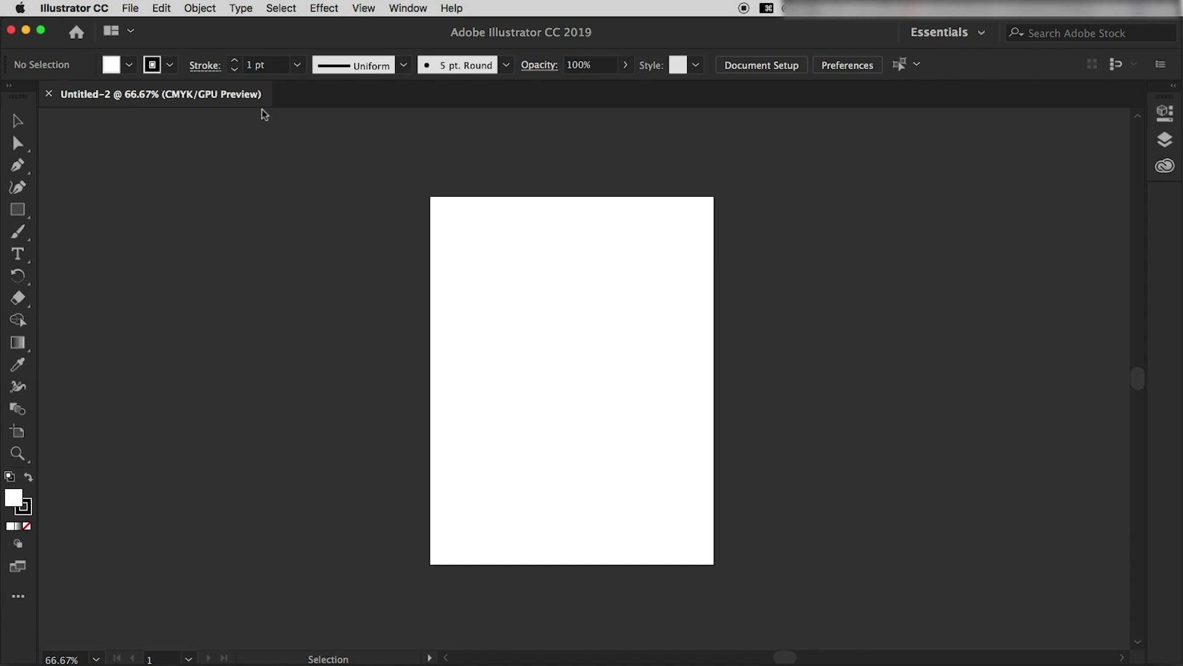
left_click(1164, 114)
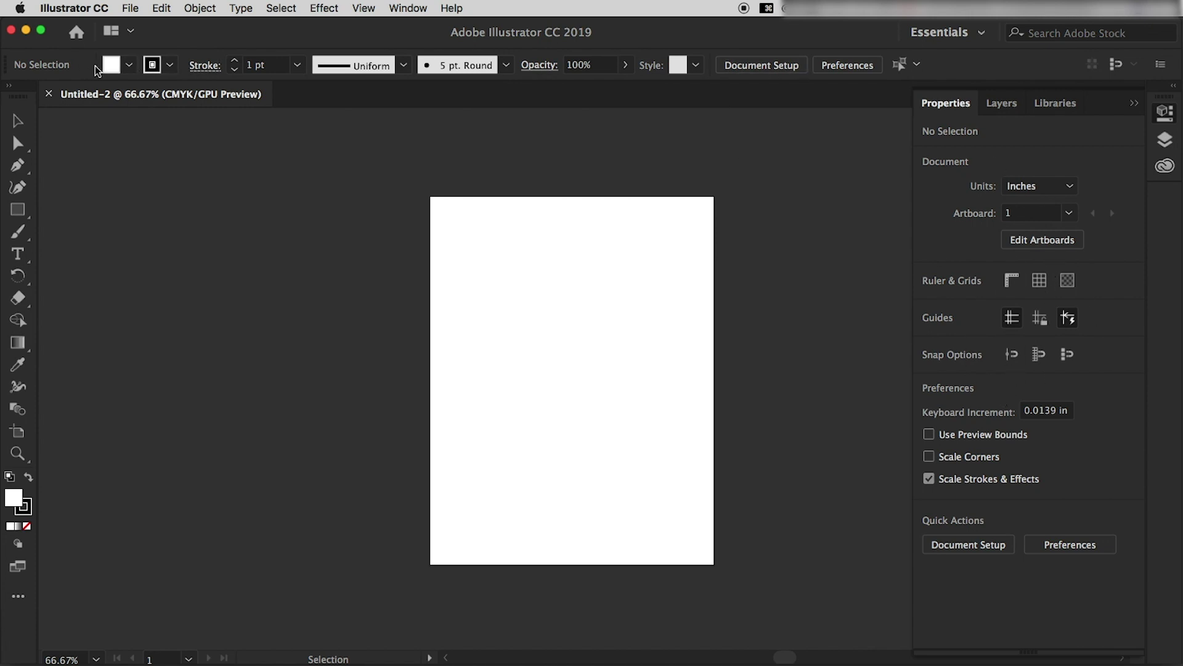
left_click(1135, 106)
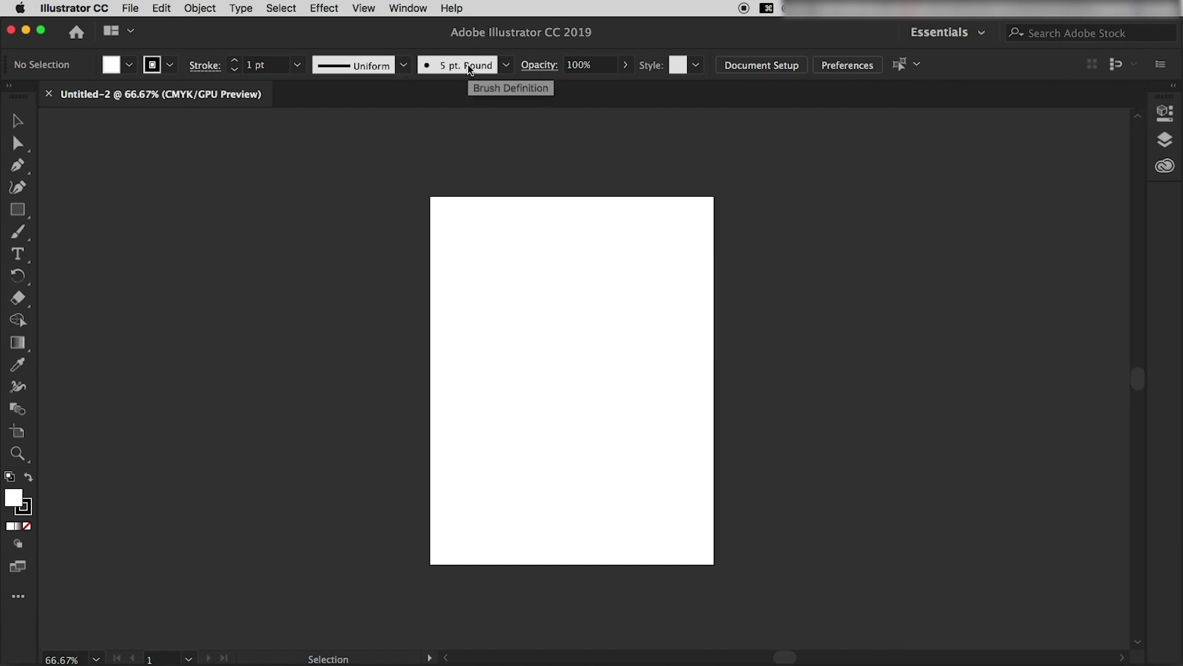
Try the Rotate and Selection tools and toggle the Properties panel again
left_click(17, 122)
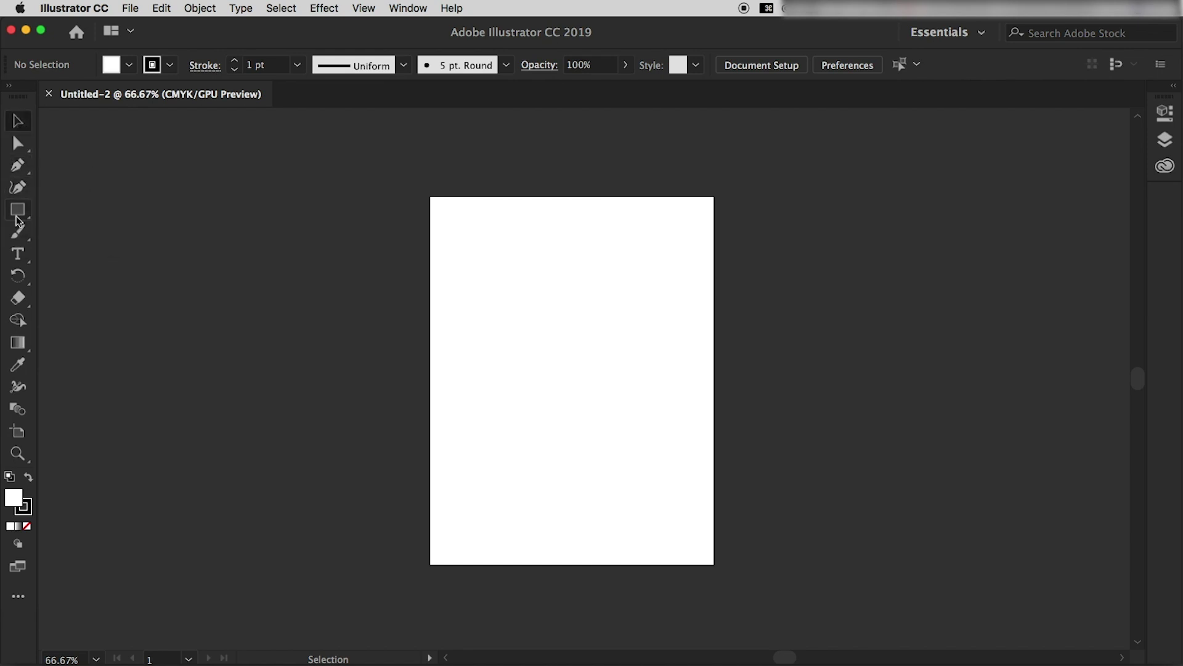
left_click(18, 275)
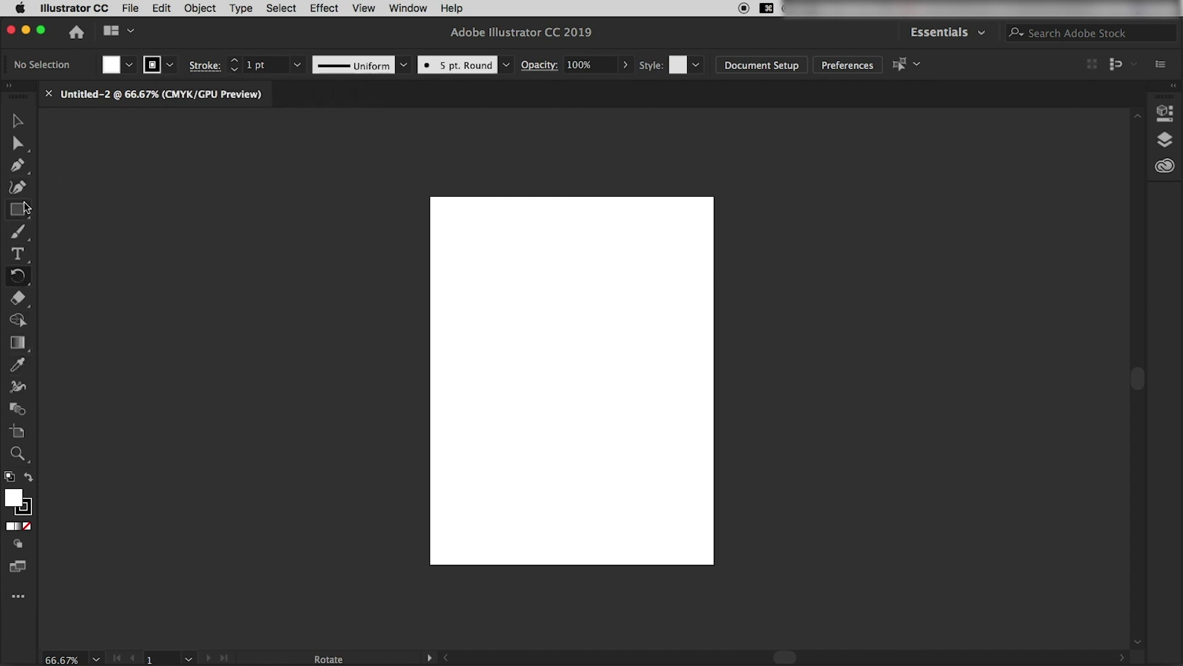
left_click(17, 121)
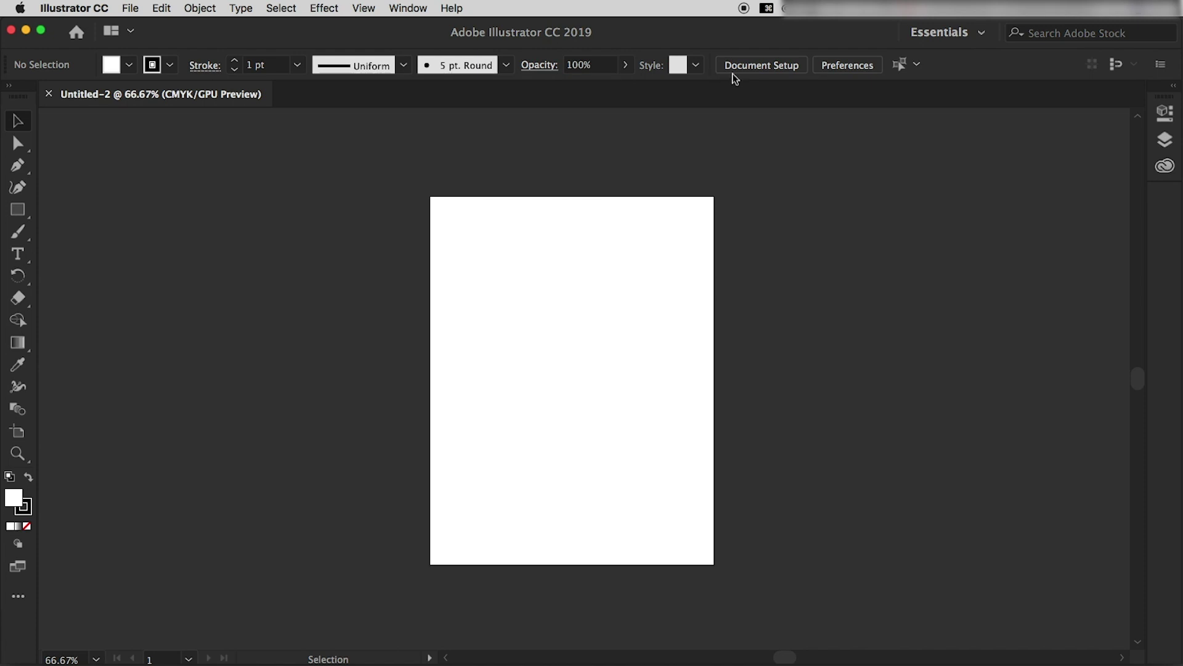
left_click(1165, 112)
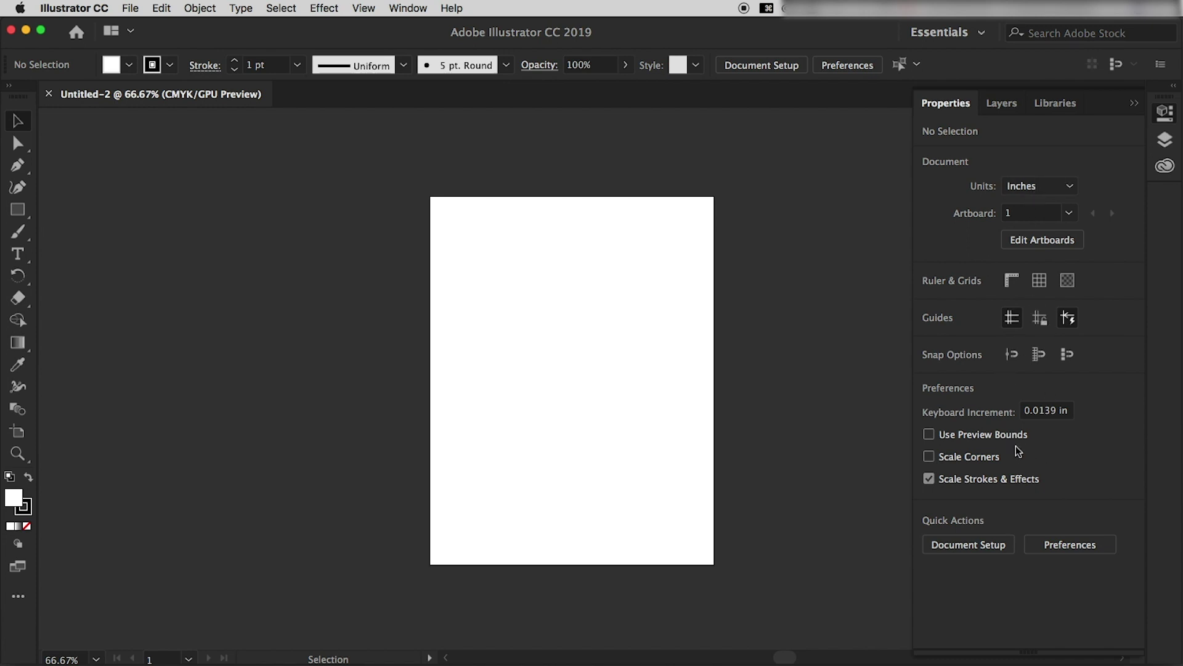
left_click(1134, 103)
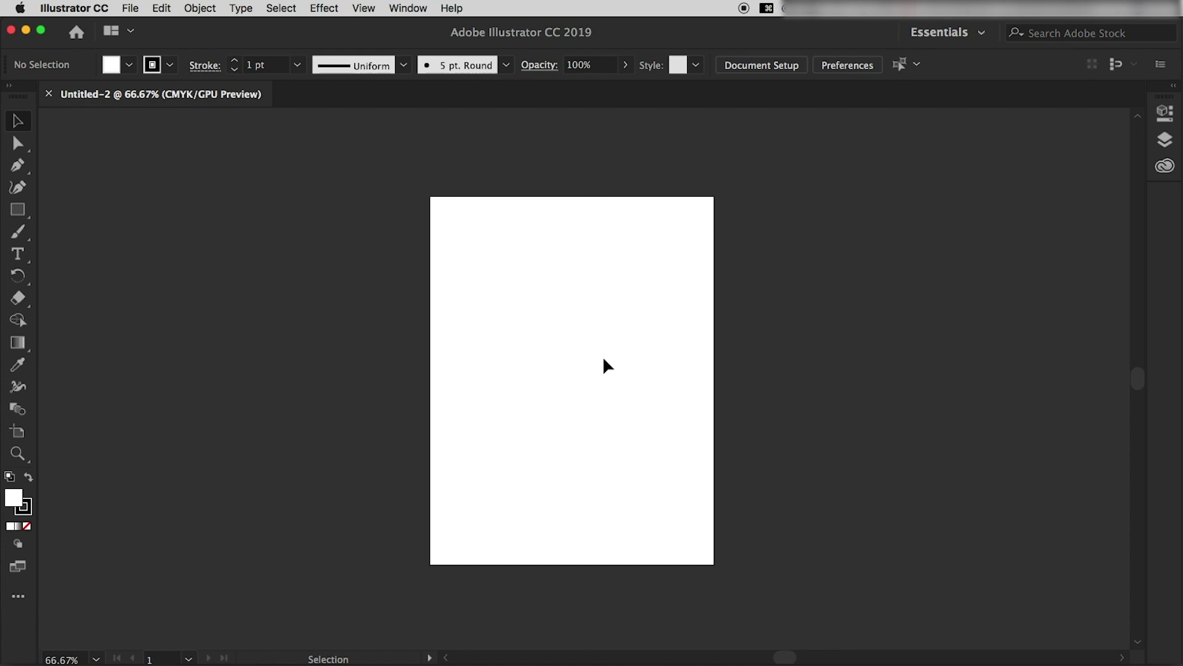
scroll(571, 367, "up", 2)
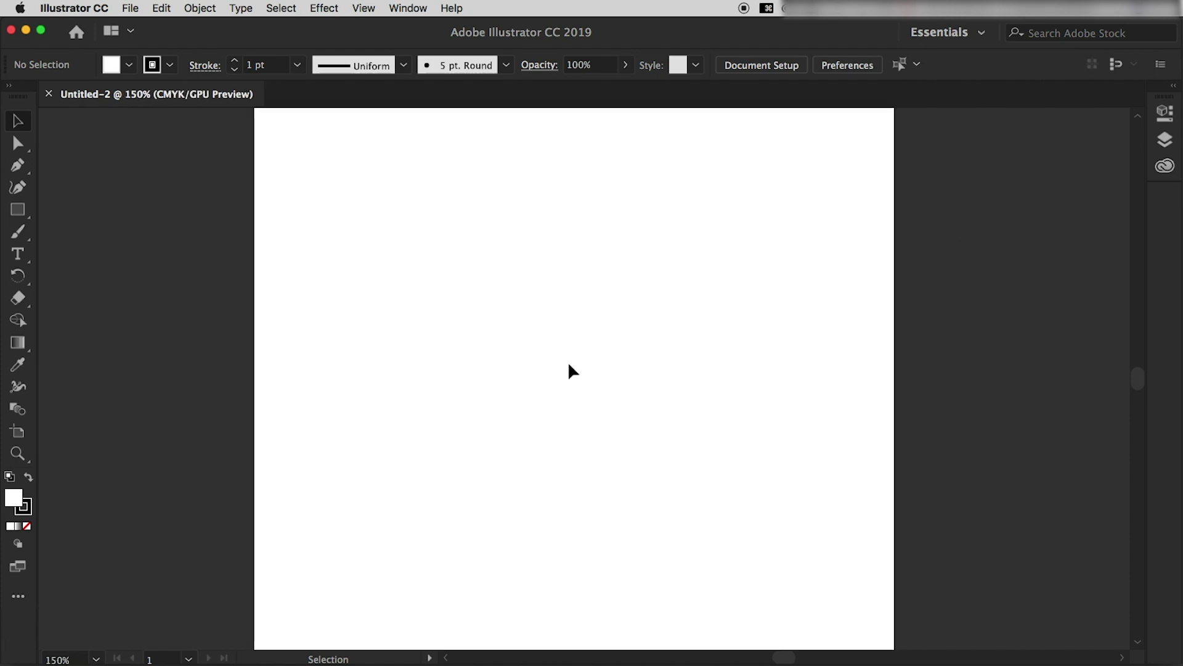
scroll(567, 370, "down", 2)
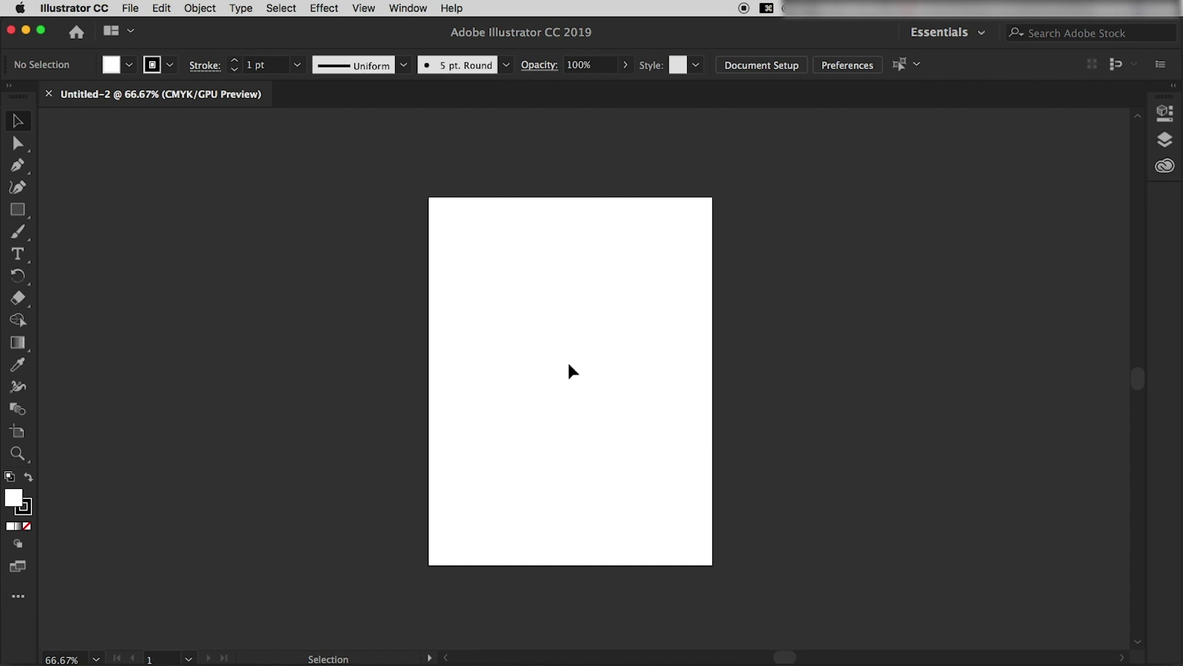
scroll(591, 347, "right", 1)
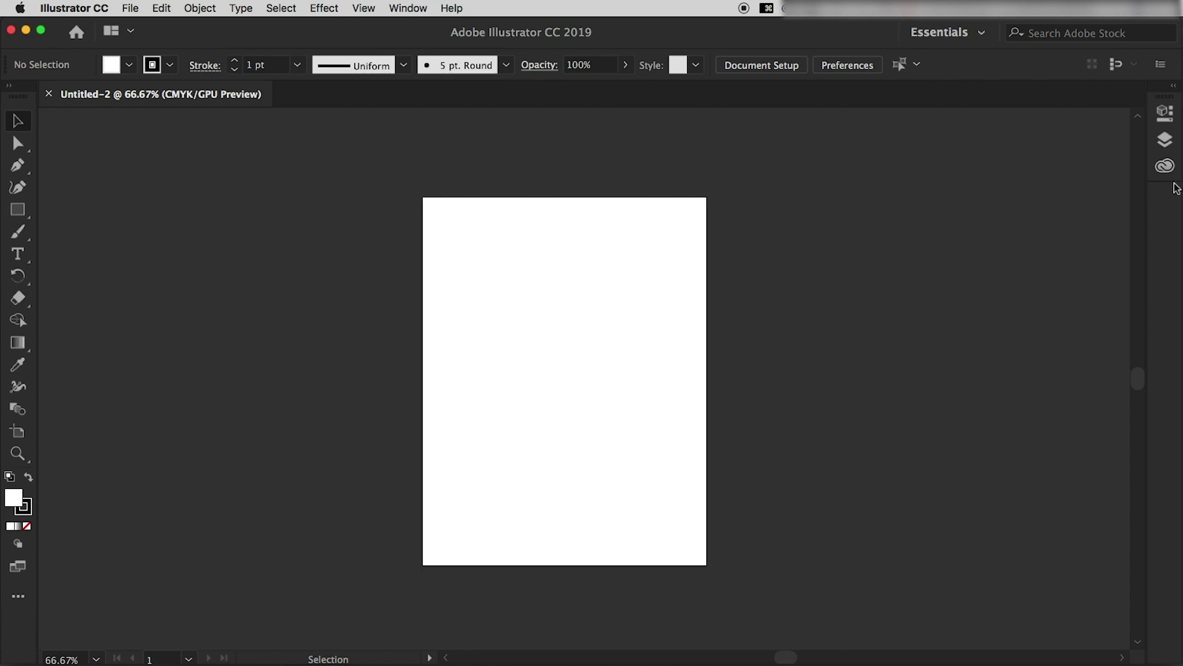
Place the Artwork 1 logo from Libraries and fill it black
left_click(1165, 166)
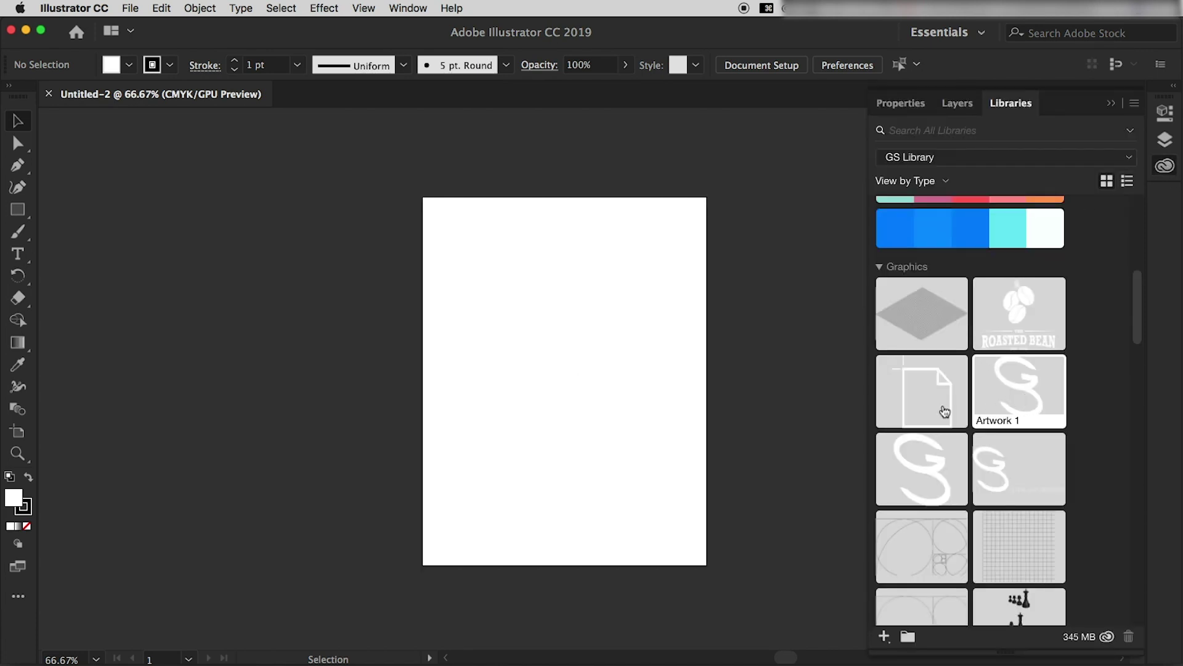
left_click_drag(1034, 404, 491, 398)
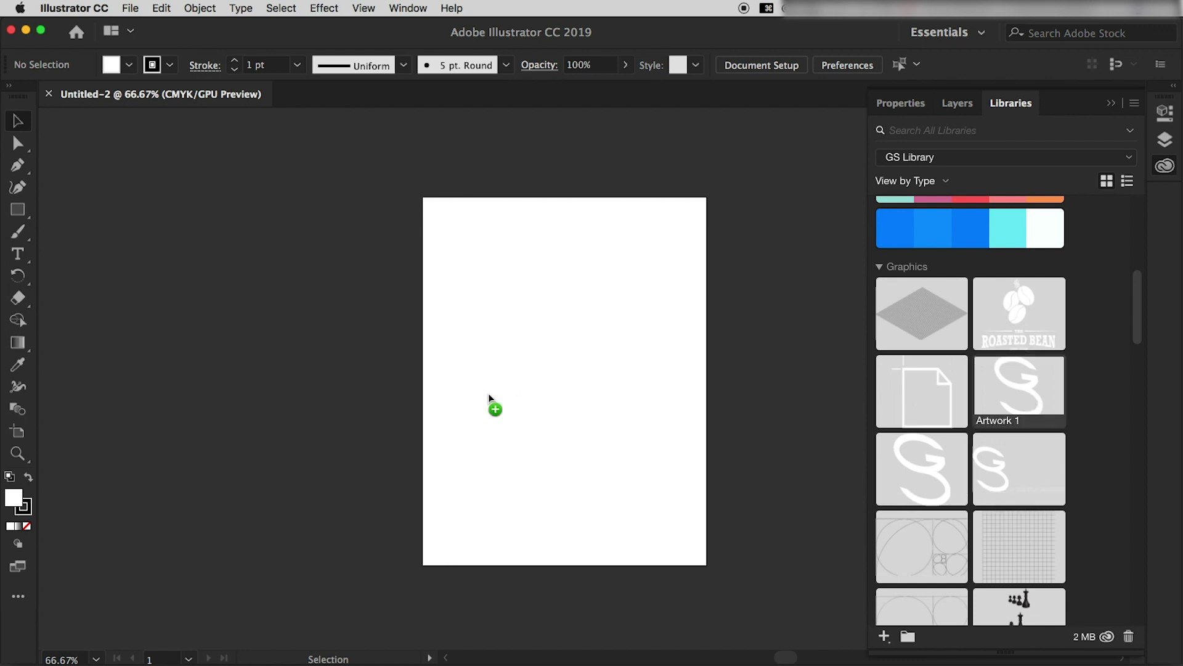
left_click(504, 247)
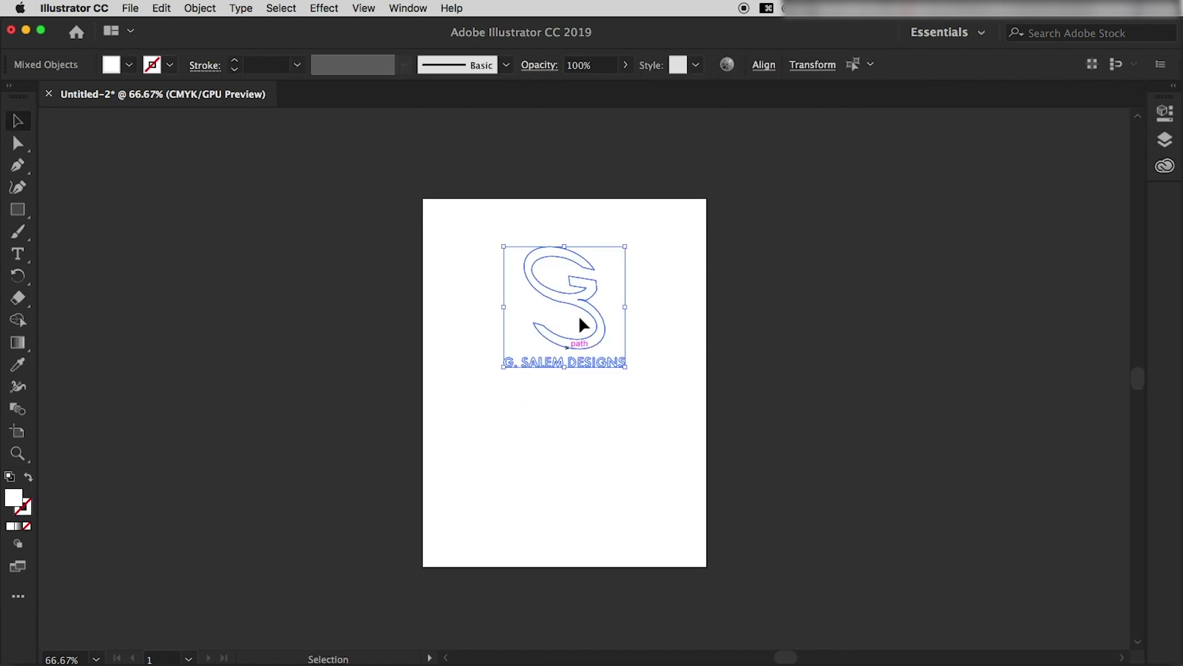
double_click(13, 498)
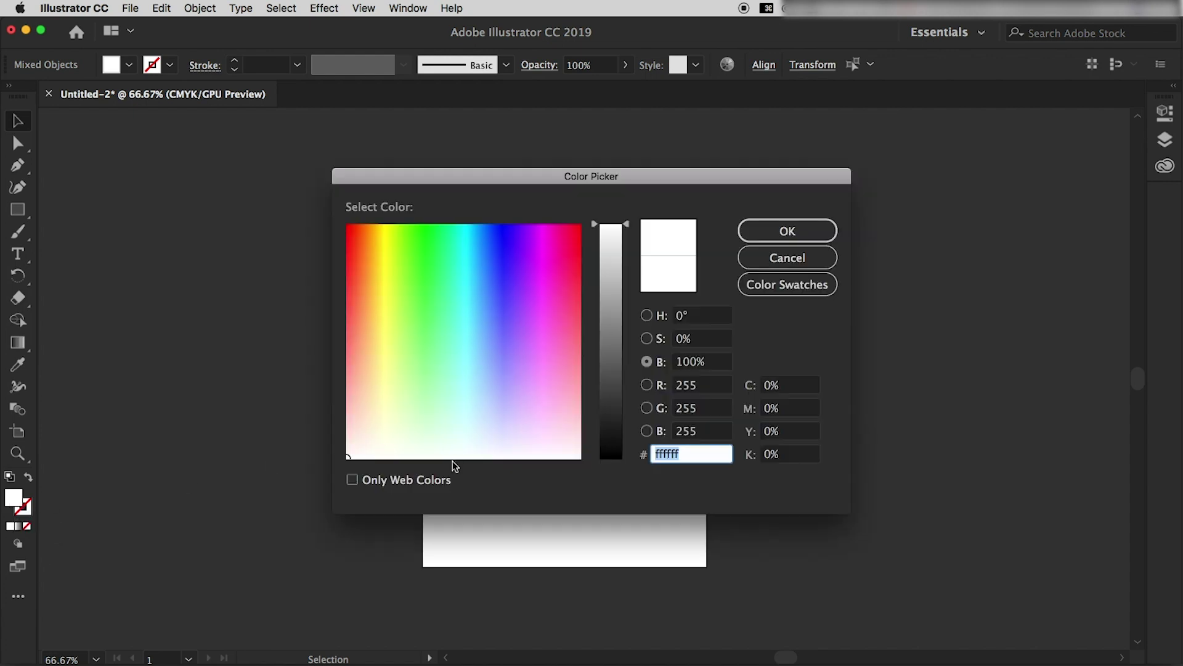
left_click(452, 455)
key("Return")
left_click(620, 372)
Duplicate the whole logo below the original
left_click_drag(601, 329, 610, 487)
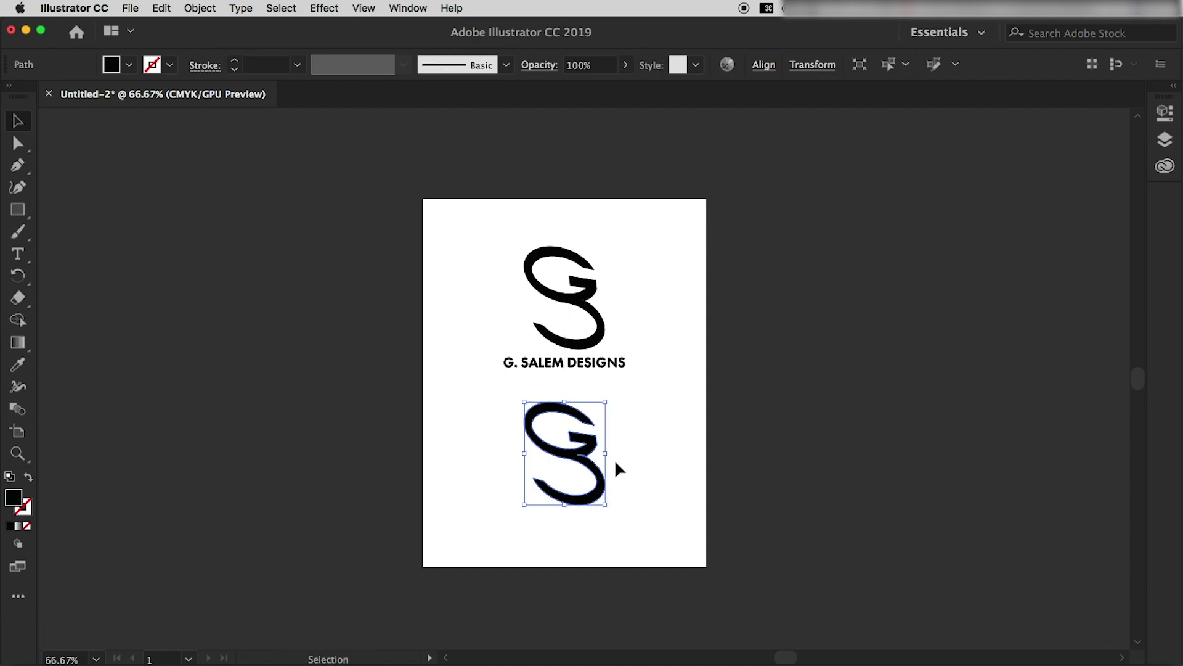
key("ctrl+z")
left_click(665, 232)
left_click_drag(609, 308, 609, 458)
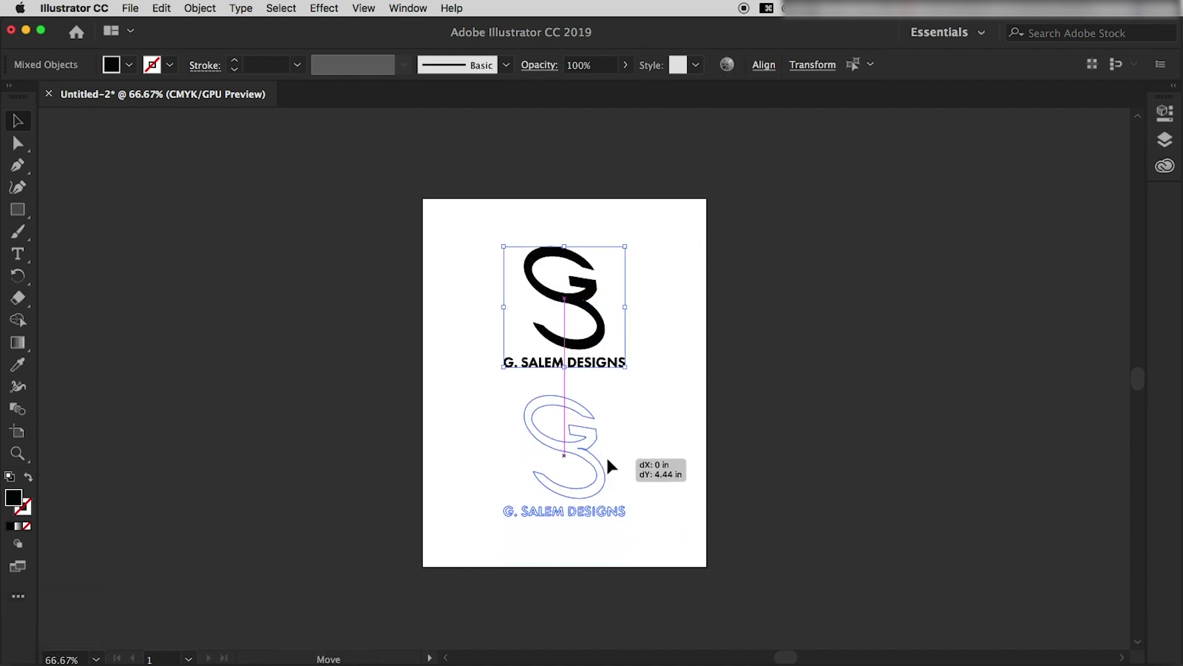
left_click(666, 338)
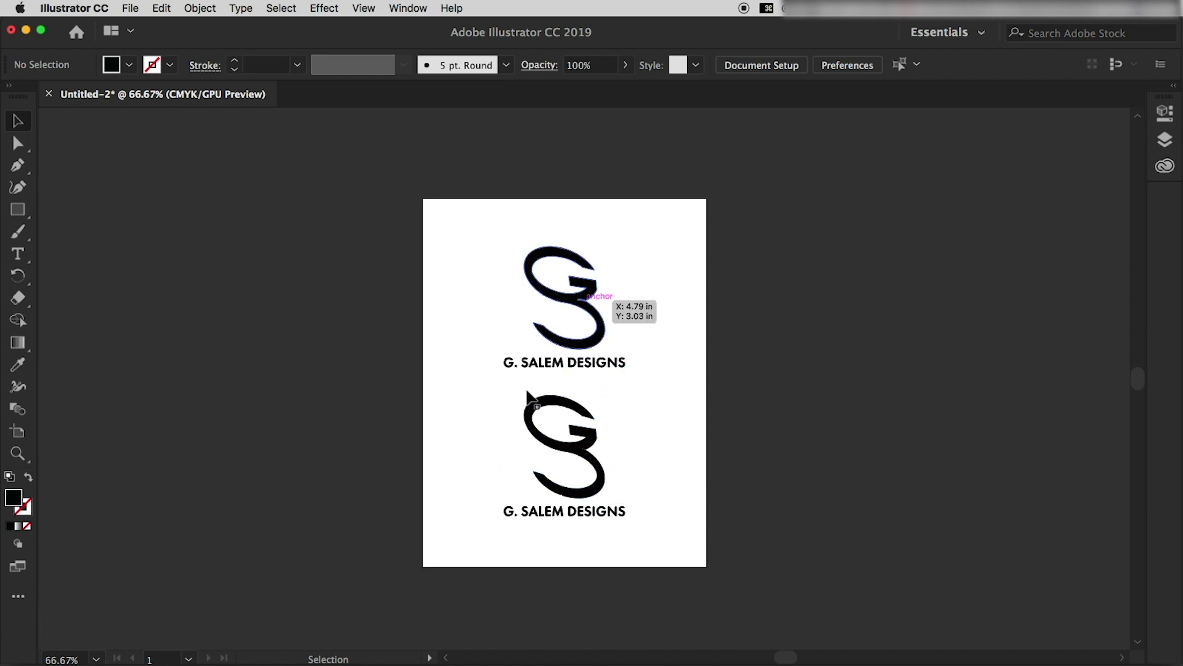
Rasterize the lower logo copy at 300 ppi CMYK
left_click_drag(672, 386, 498, 537)
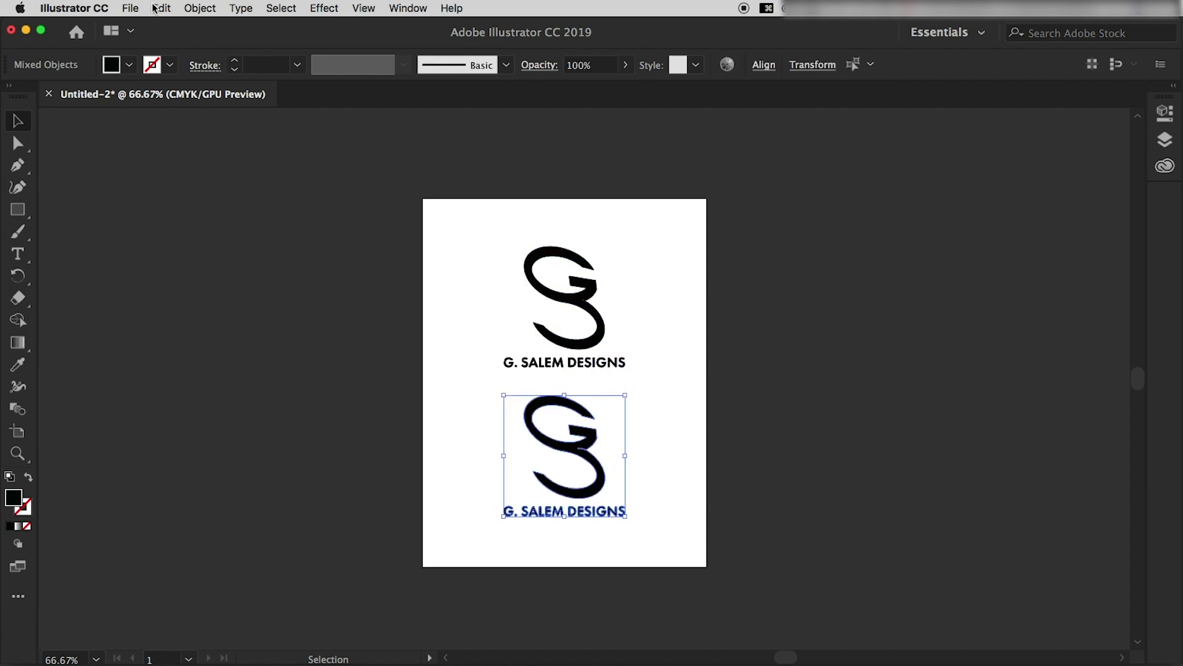
left_click(200, 8)
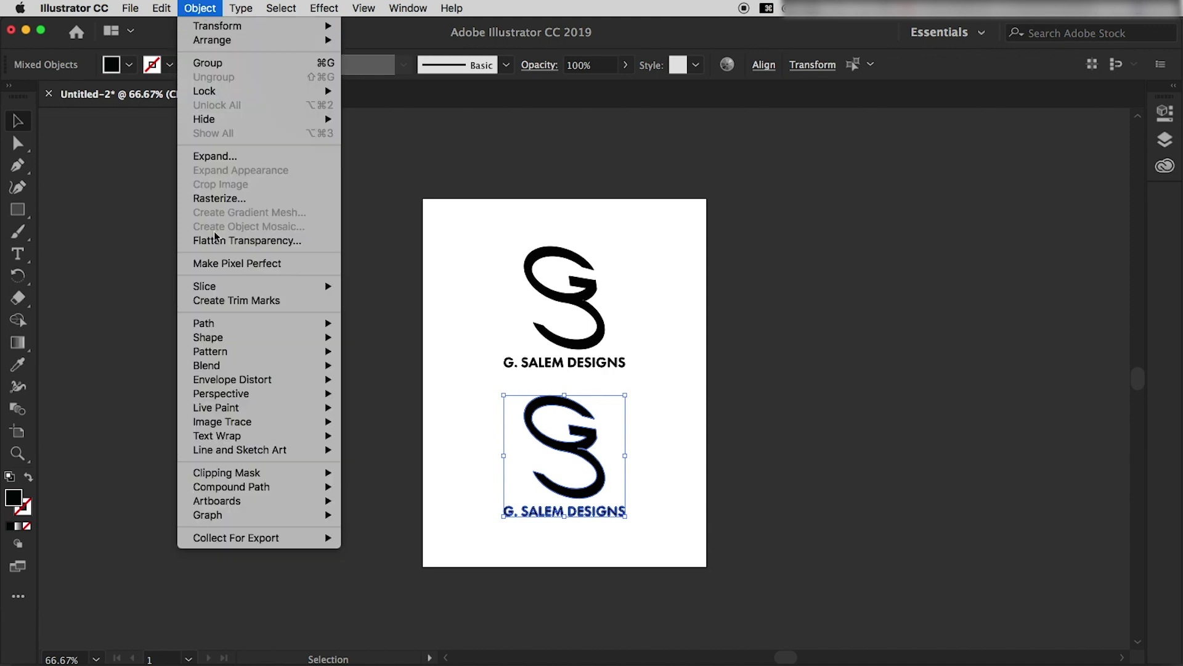
left_click(225, 198)
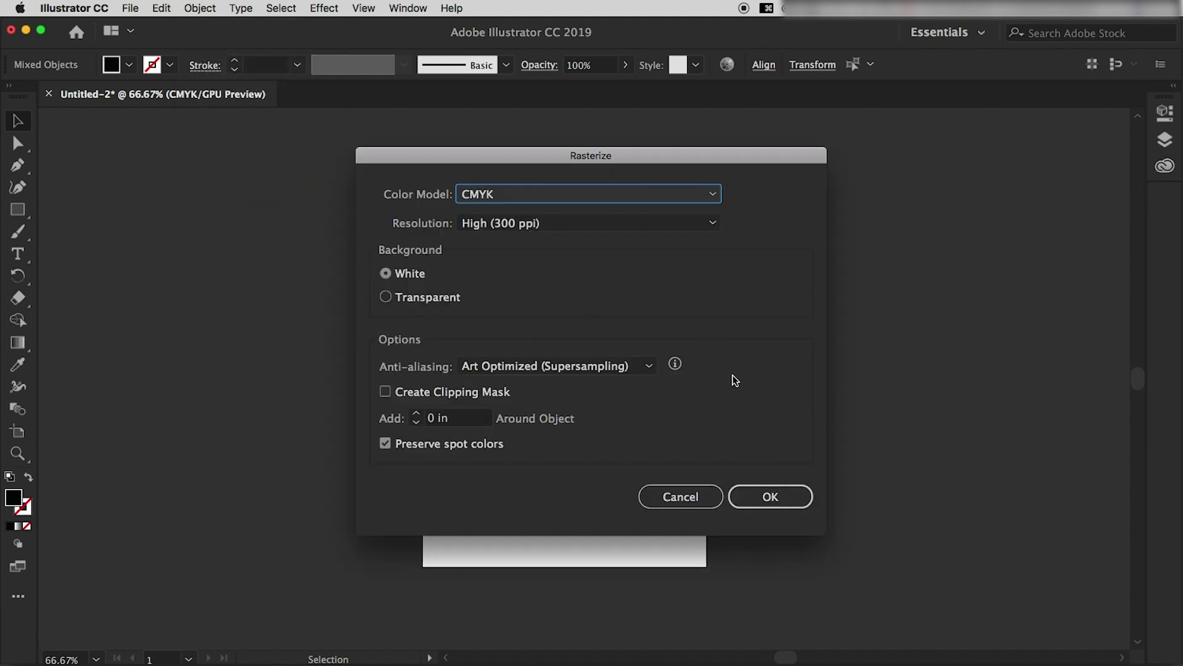
left_click(781, 498)
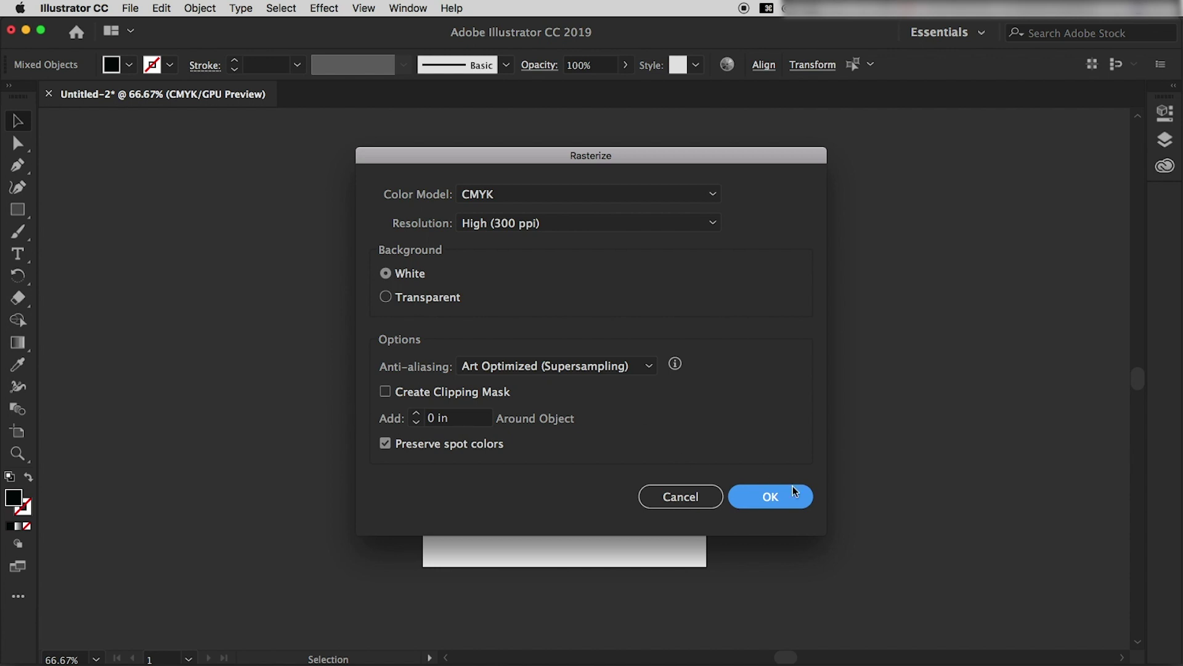
left_click(661, 439)
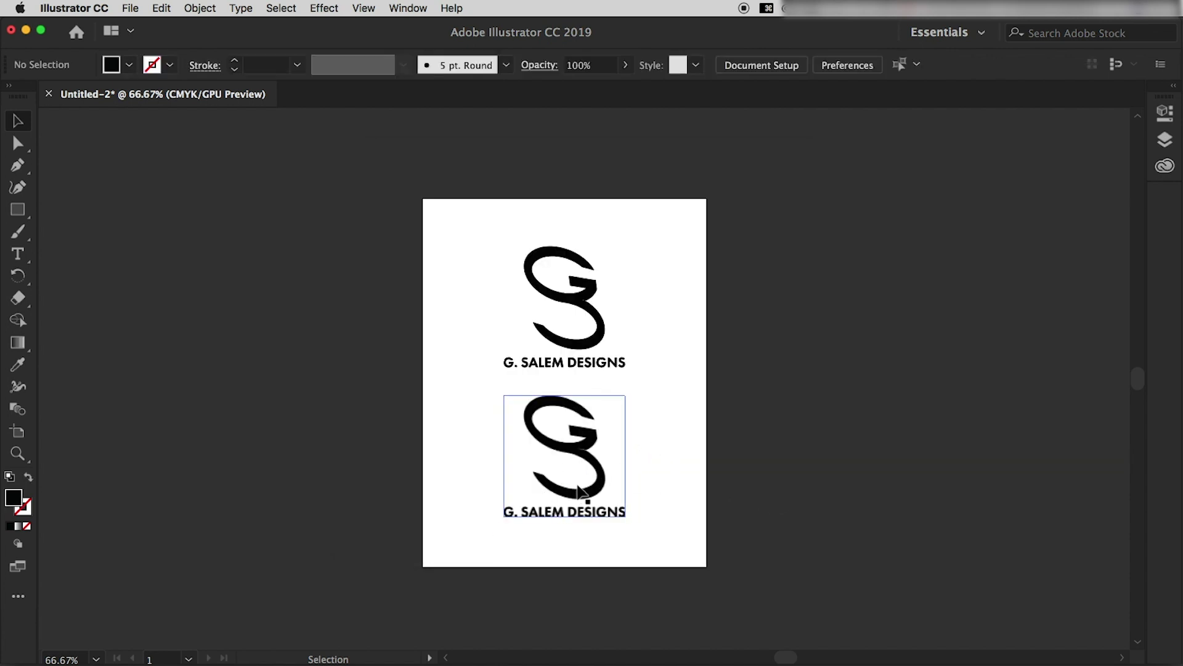
scroll(580, 490, "up", 2)
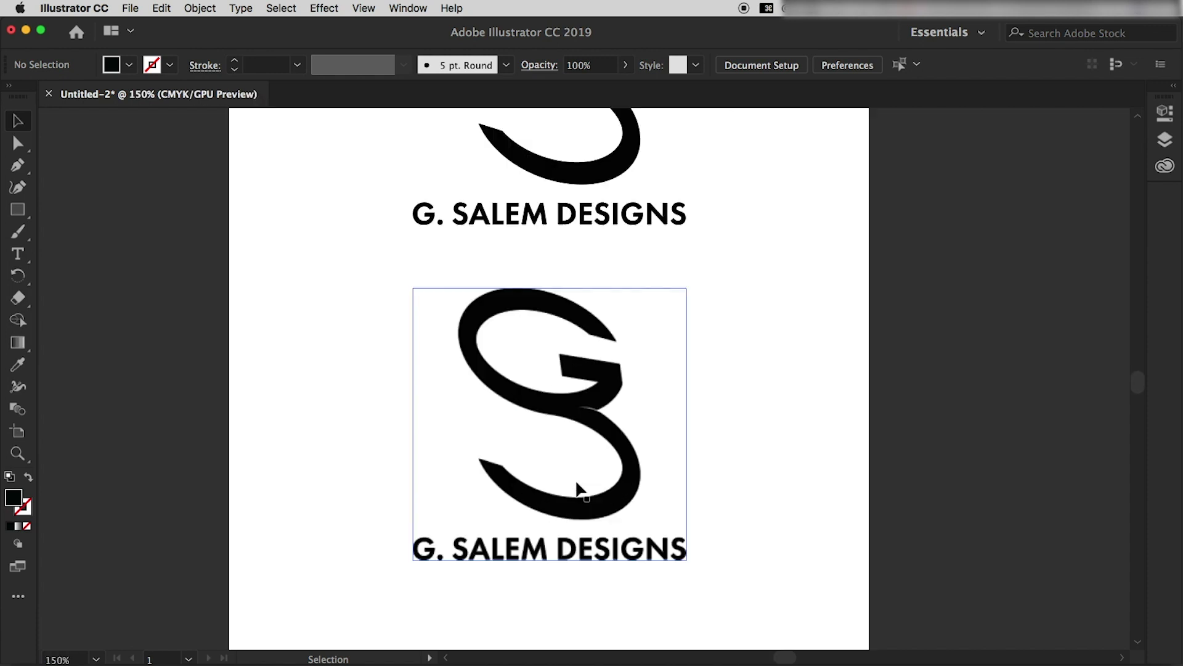
scroll(577, 485, "up", 1)
scroll(574, 479, "down", 1)
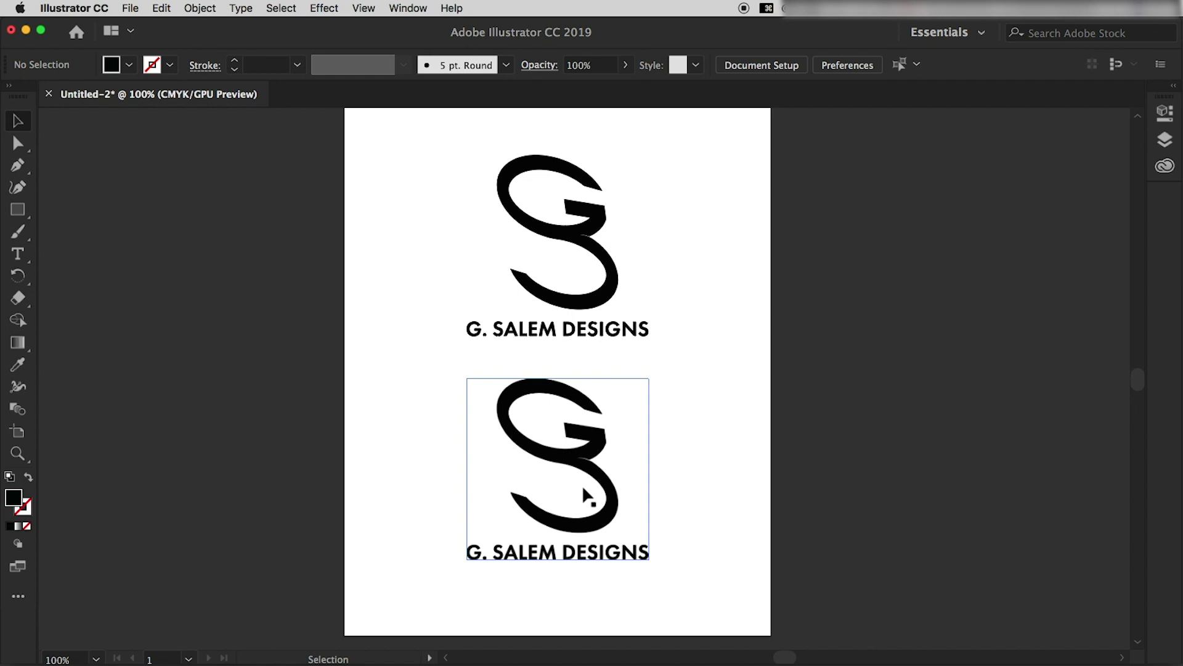
Move the rasterized logo up-right and the vector logo down-left
left_click_drag(580, 491, 730, 462)
left_click(491, 311, "shift")
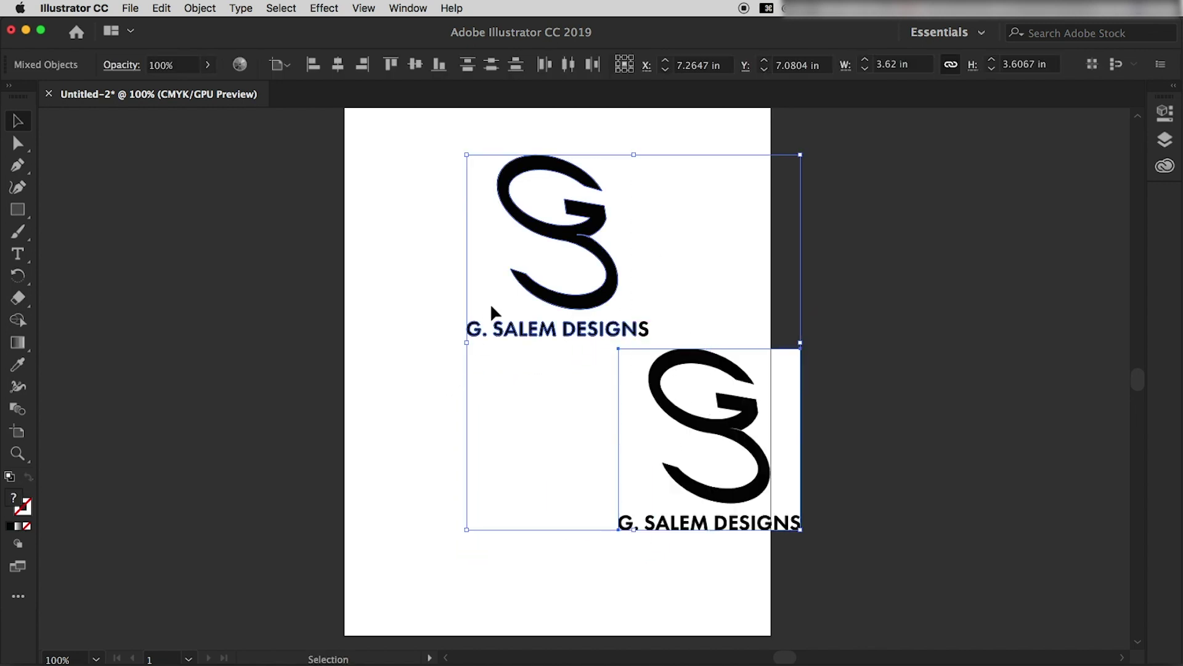
left_click(419, 198)
left_click_drag(448, 172, 547, 373)
left_click_drag(557, 238, 500, 410)
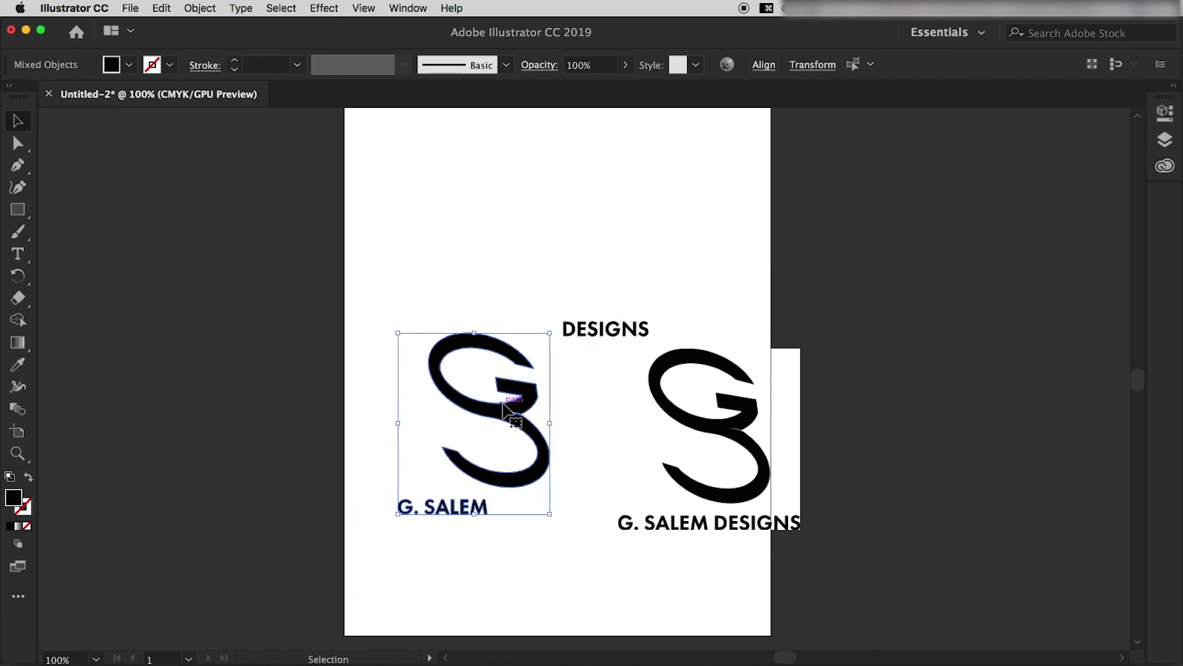
key("super+z")
left_click(419, 161)
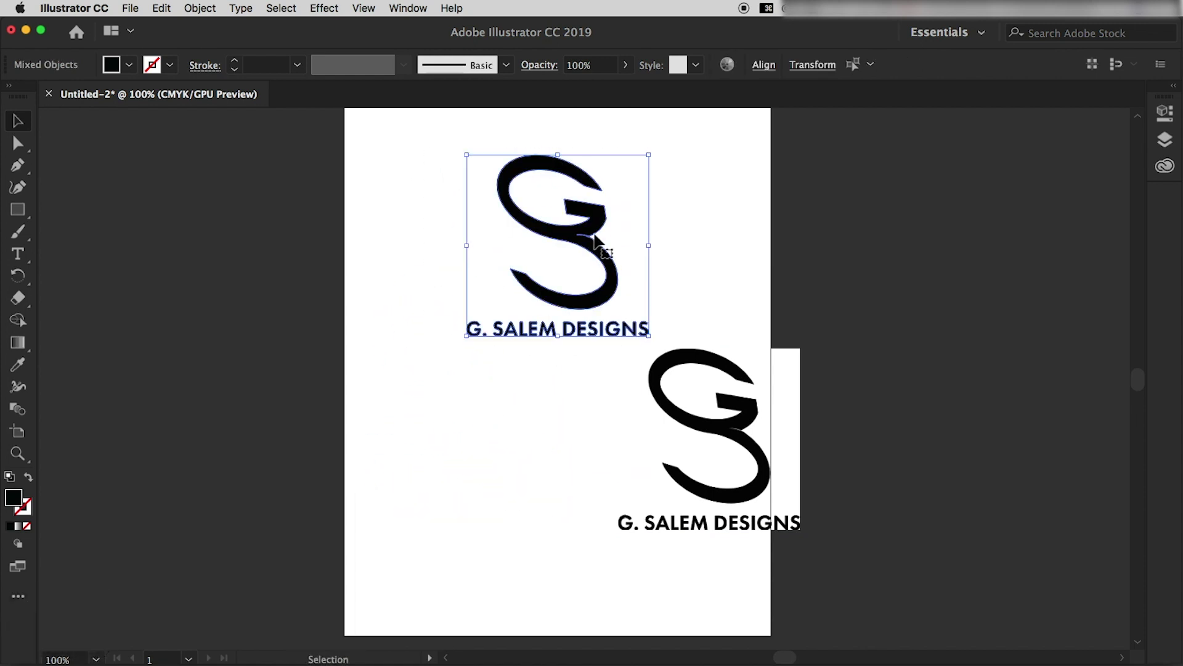
left_click_drag(594, 238, 515, 410)
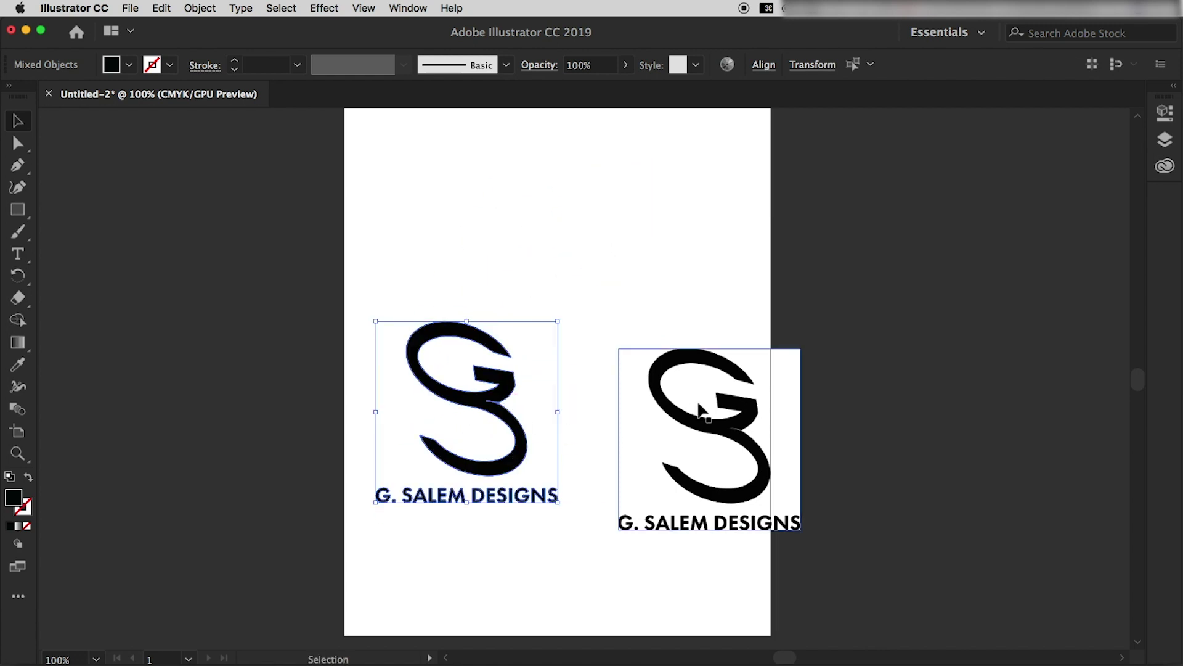
Set the rasterized logo beside the vector one and raise the left logo higher
left_click_drag(727, 422, 687, 391)
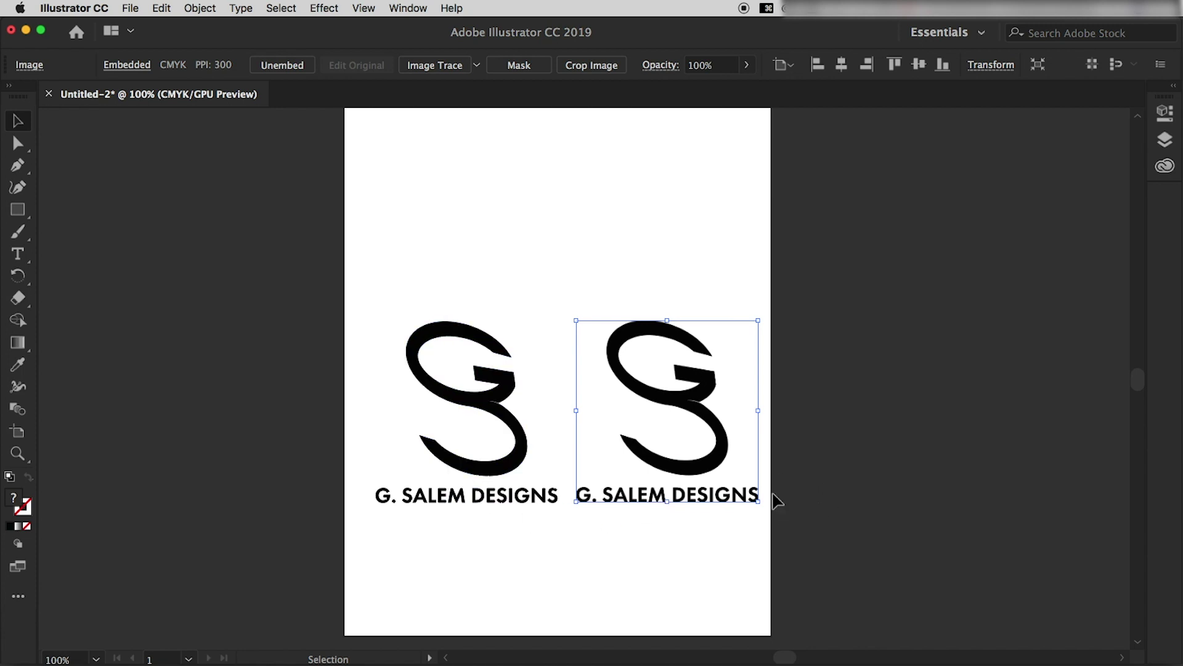
left_click(664, 555)
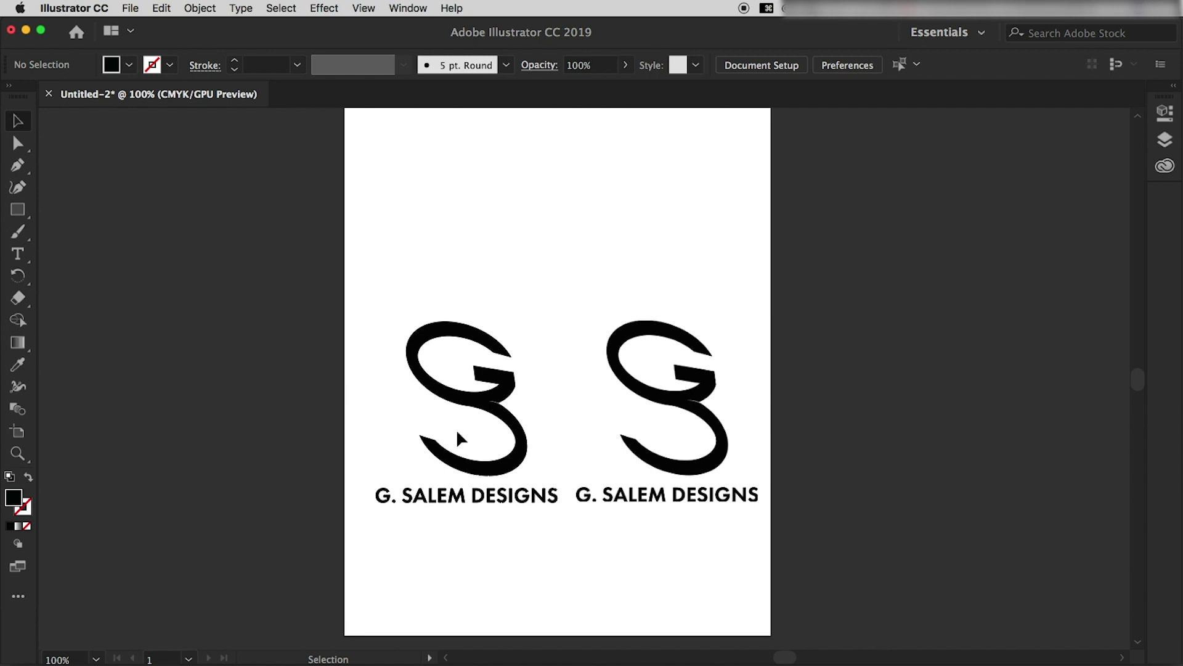
left_click(523, 434)
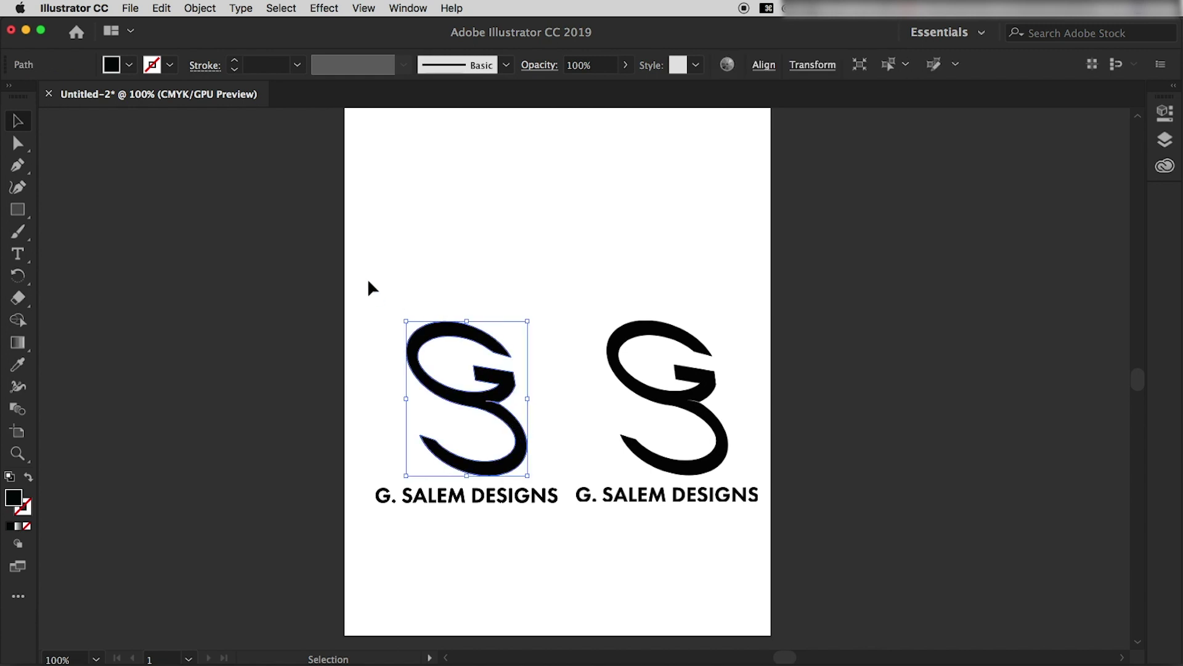
left_click_drag(372, 287, 556, 549)
left_click_drag(521, 428, 503, 299)
left_click(583, 436)
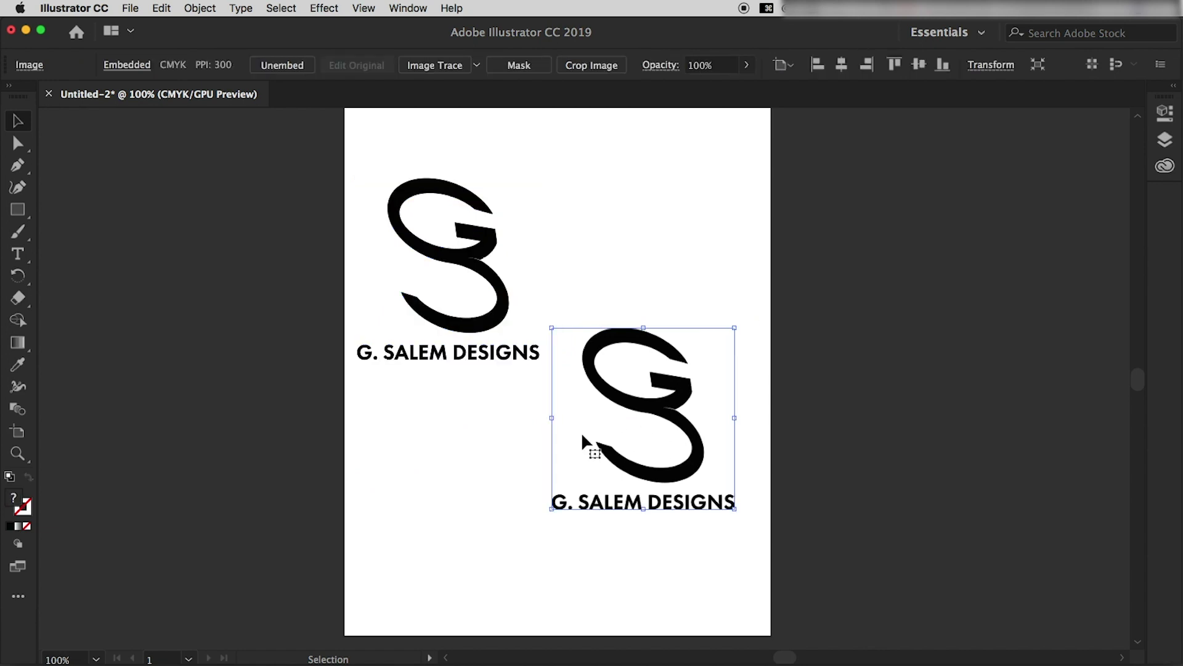
left_click(633, 536)
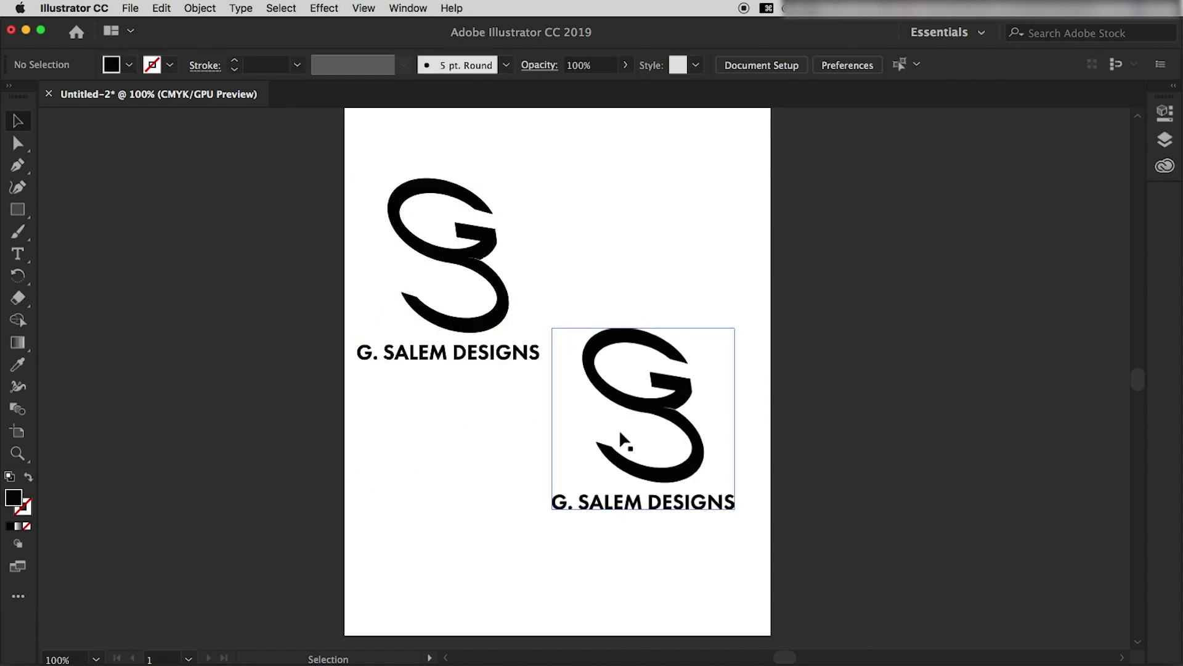
scroll(697, 462, "up", 1)
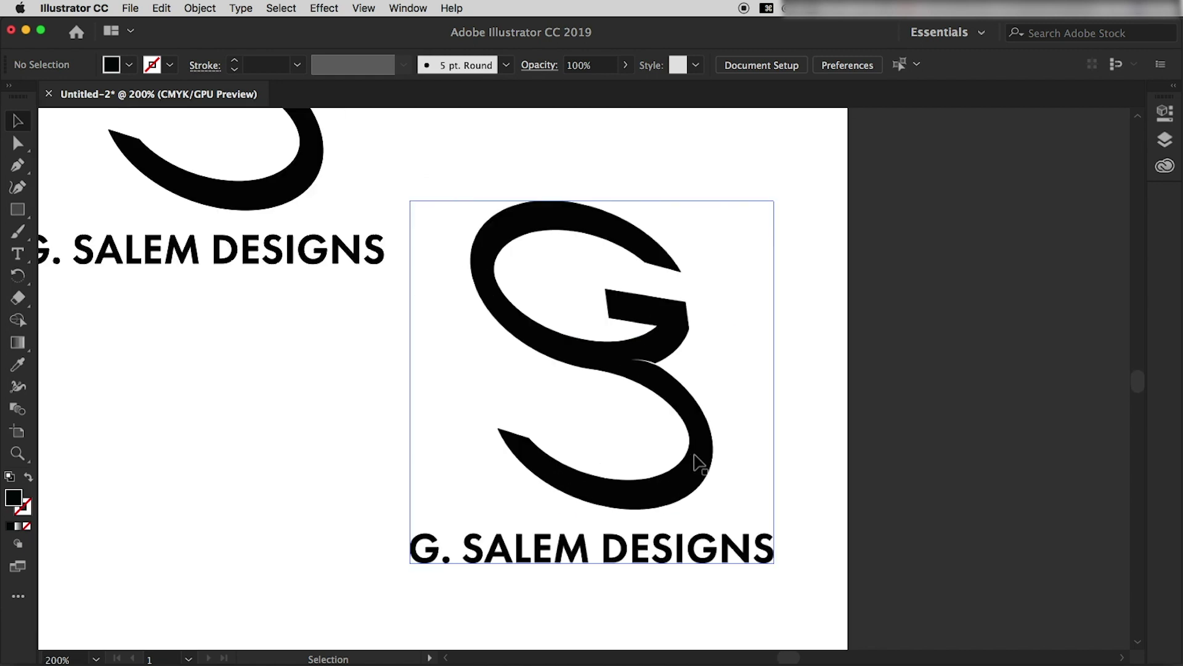
scroll(695, 463, "up", 1)
scroll(675, 410, "up", 1)
scroll(604, 265, "up", 1)
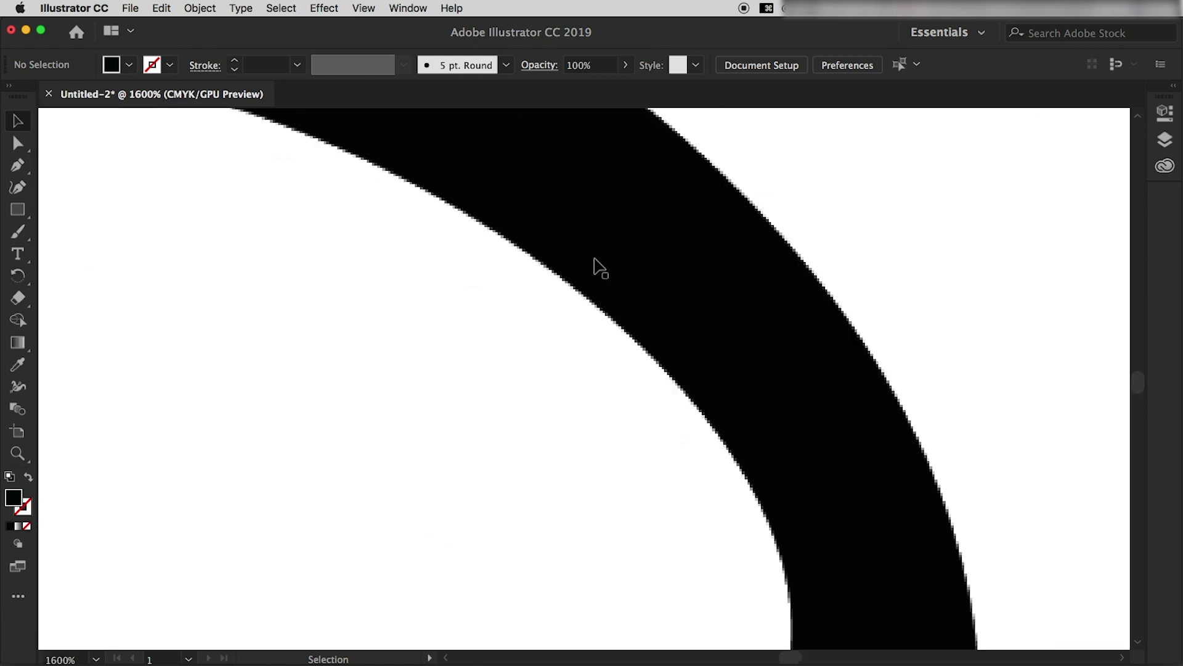
scroll(561, 278, "up", 1)
scroll(570, 280, "up", 1)
scroll(570, 283, "up", 1)
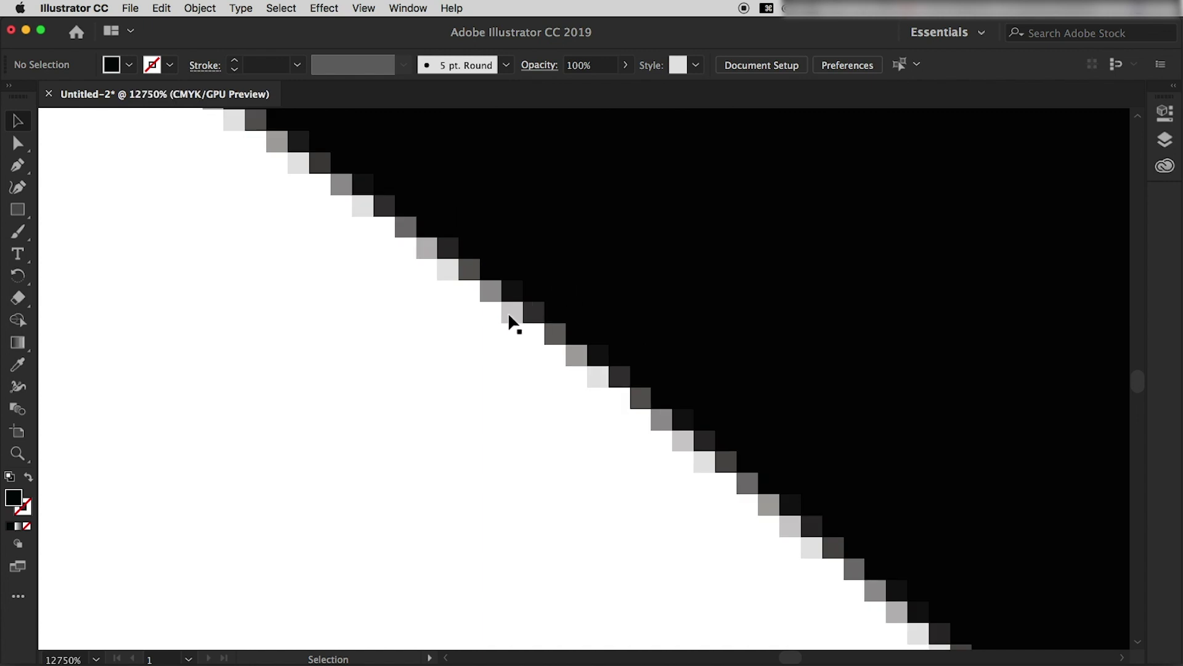
scroll(509, 313, "up", 1)
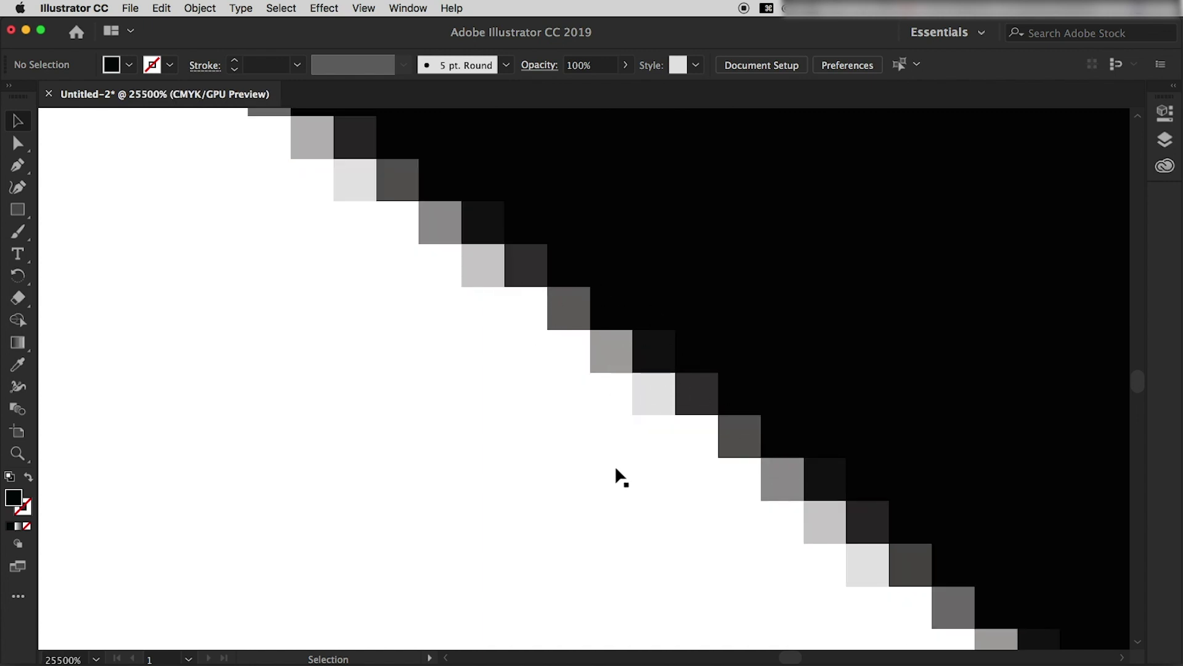
scroll(615, 468, "down", 1)
scroll(612, 469, "down", 1)
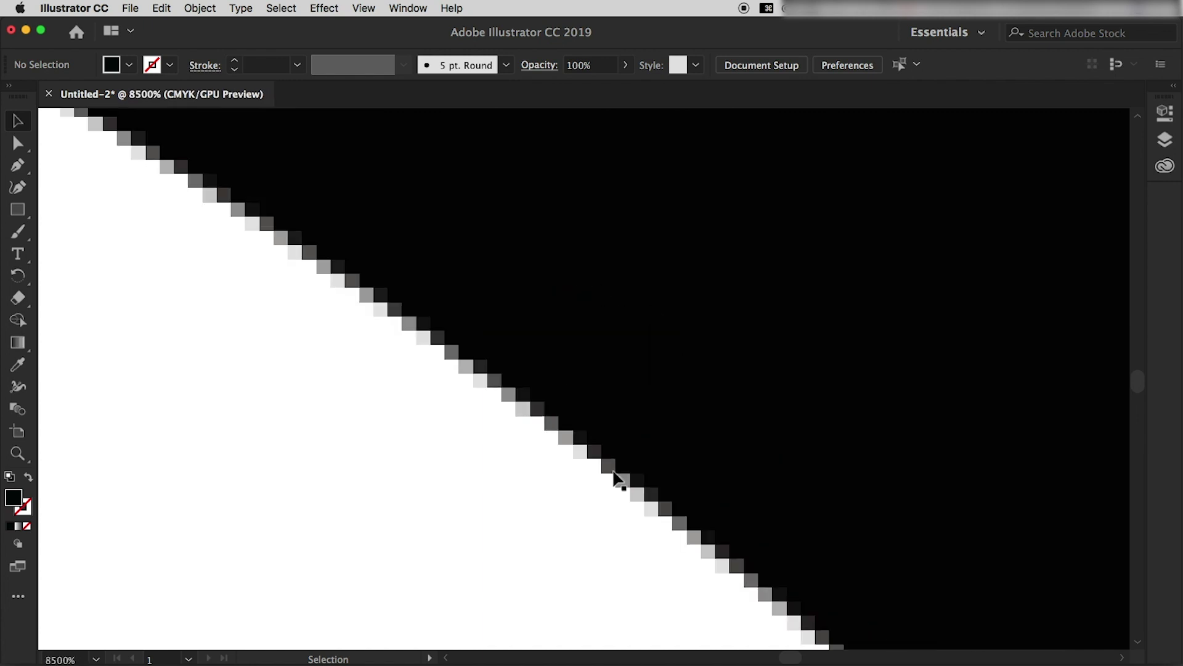
scroll(613, 471, "down", 2)
scroll(614, 472, "down", 1)
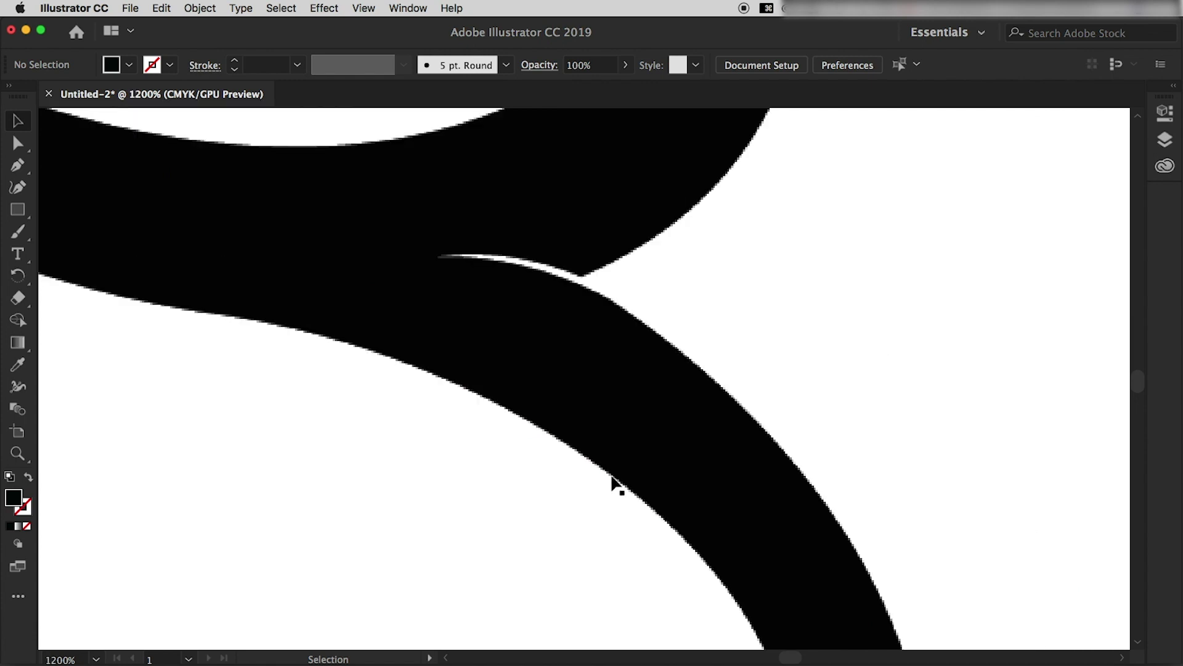
scroll(607, 475, "up", 1)
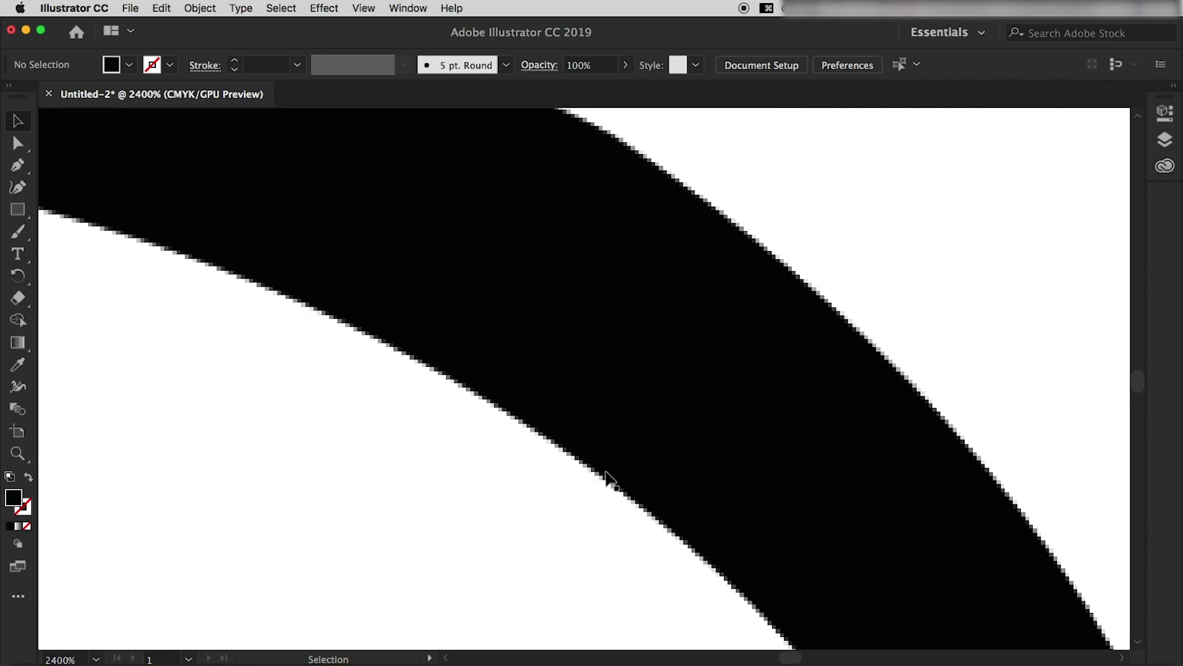
scroll(606, 473, "down", 1)
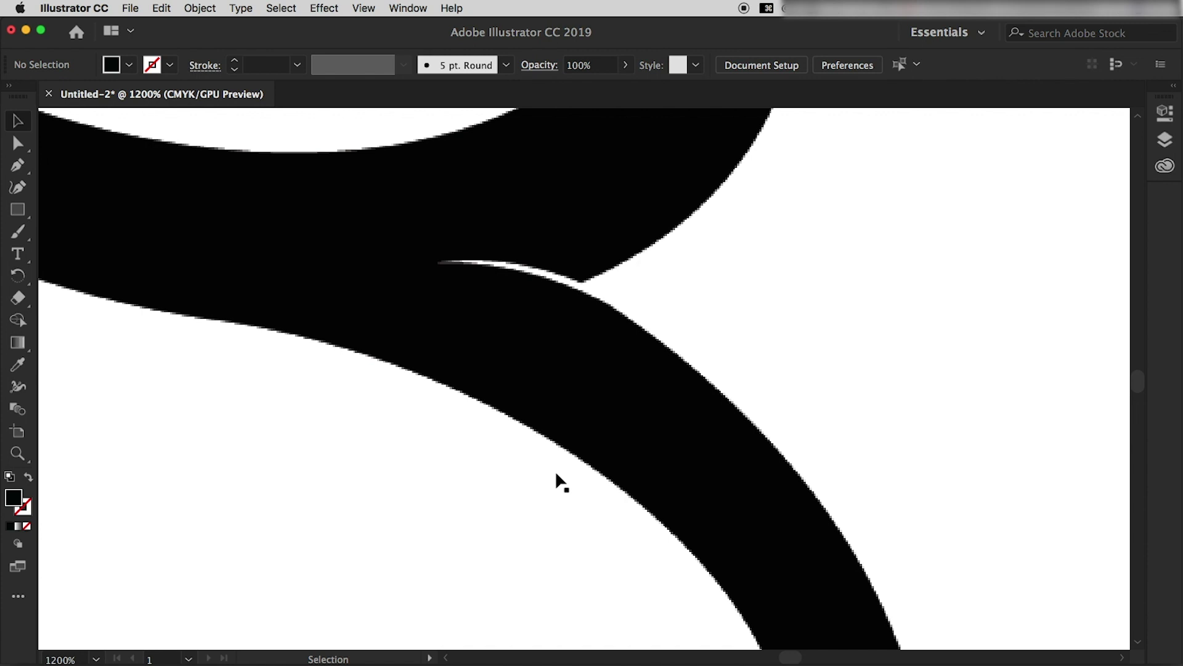
scroll(556, 471, "down", 3)
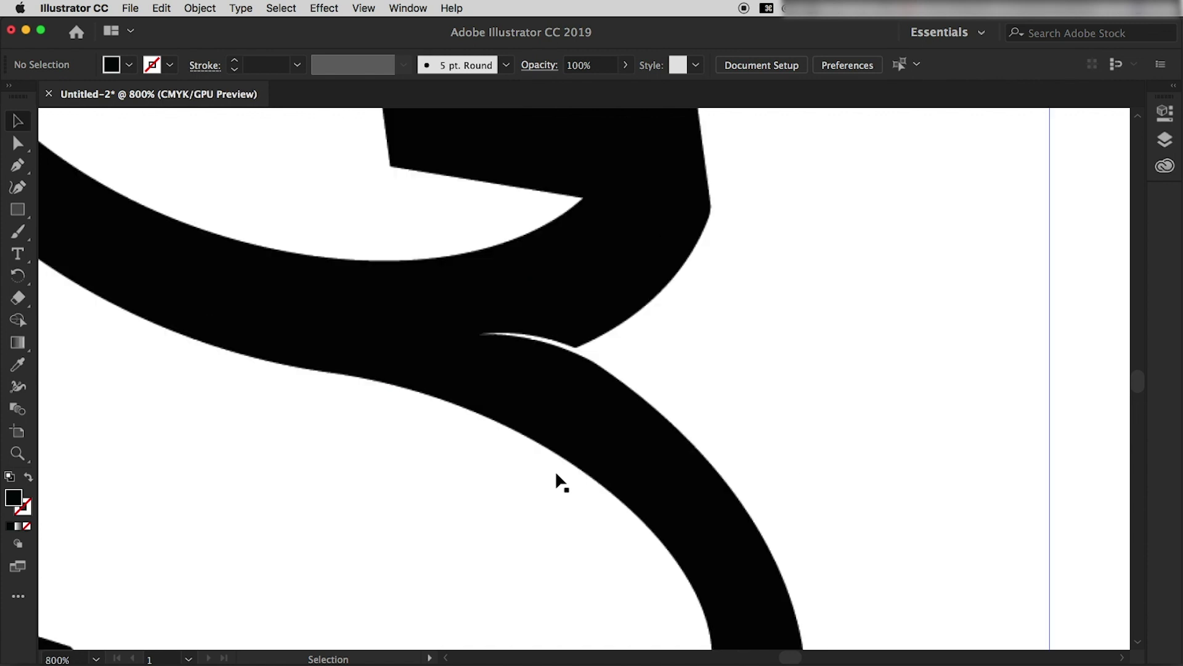
scroll(556, 471, "down", 3)
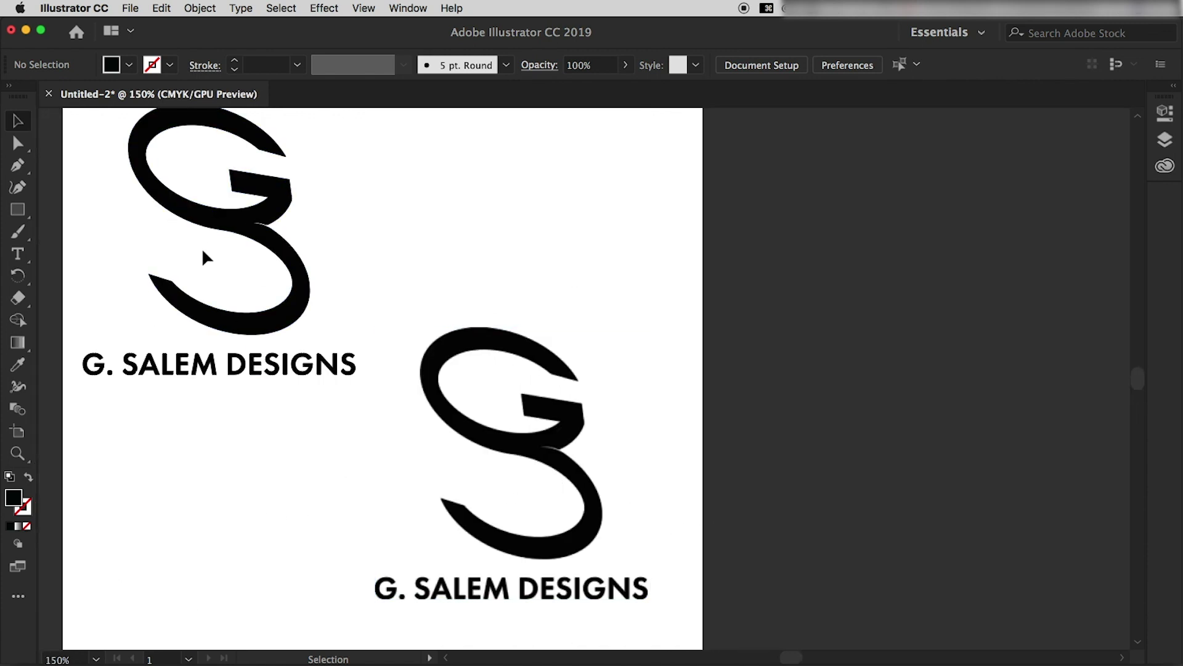
scroll(213, 264, "left", 3)
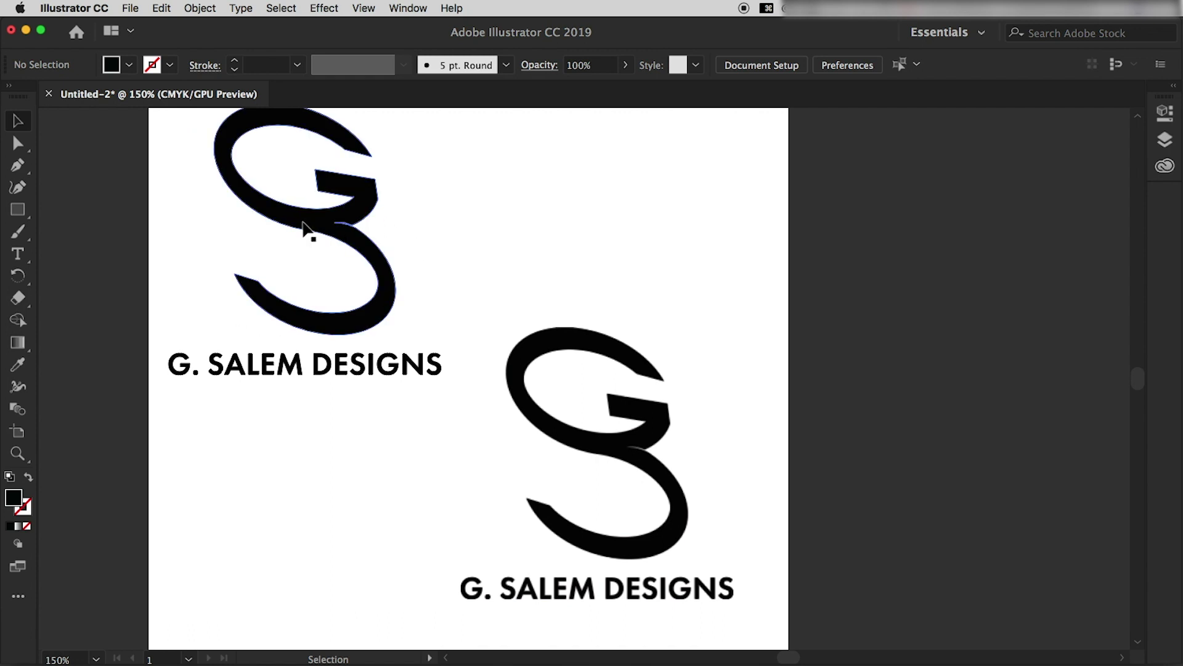
scroll(304, 224, "up", 5)
scroll(469, 317, "up", 3)
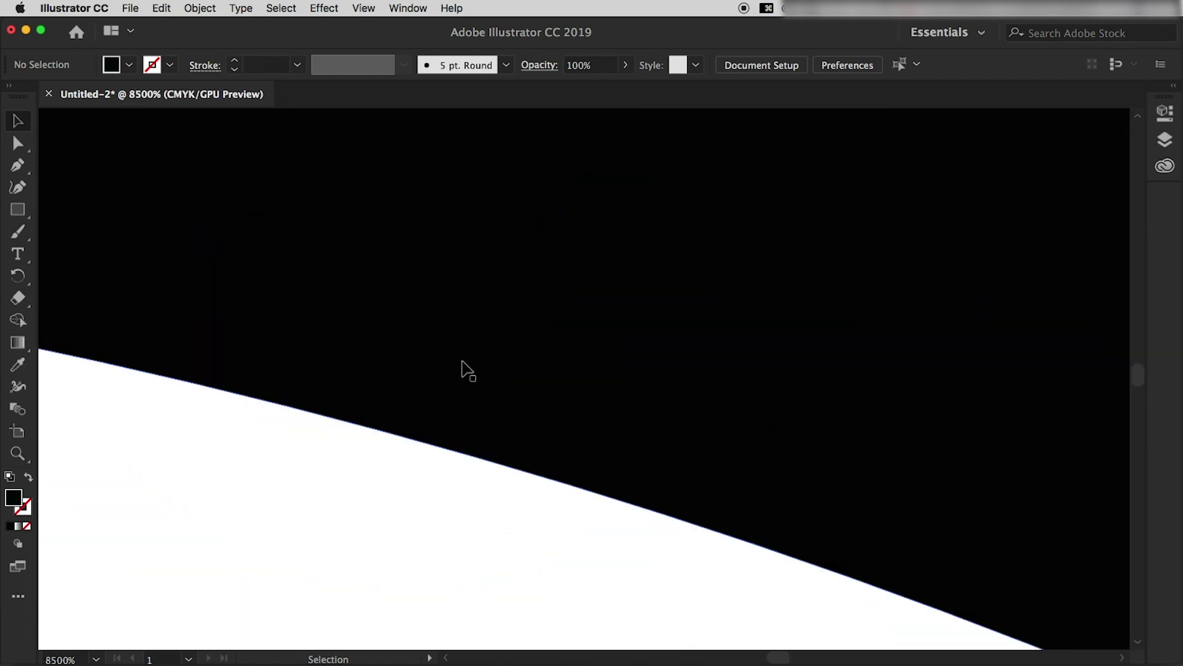
scroll(463, 370, "up", 3)
scroll(371, 548, "down", 1)
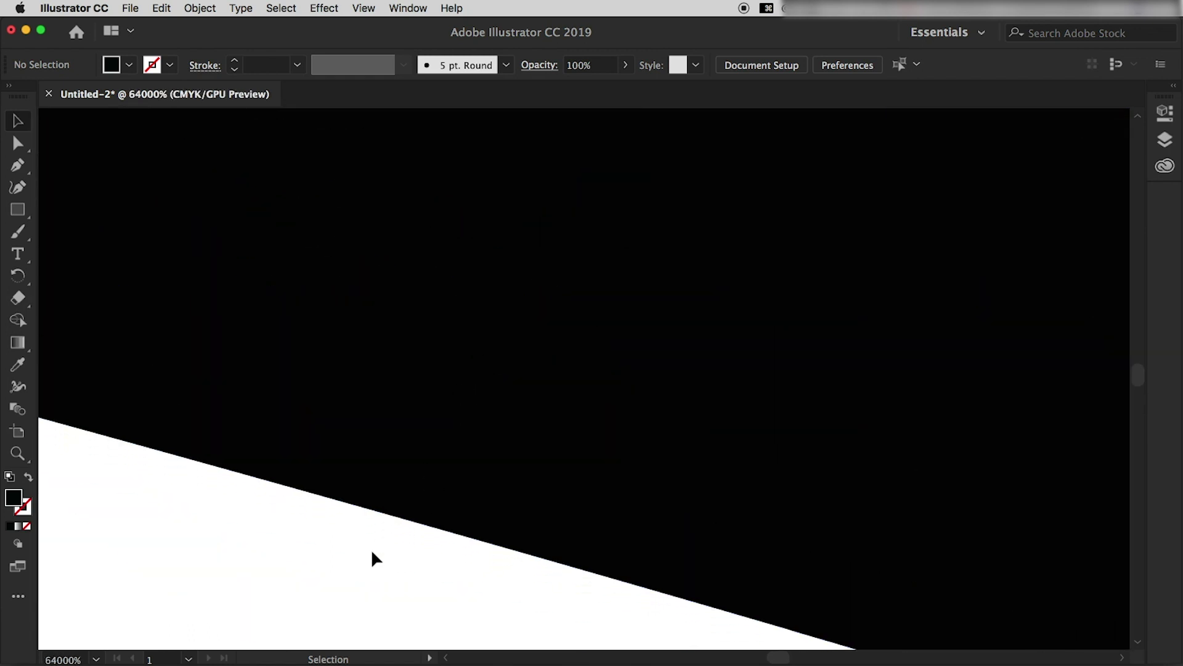
scroll(247, 480, "down", 4)
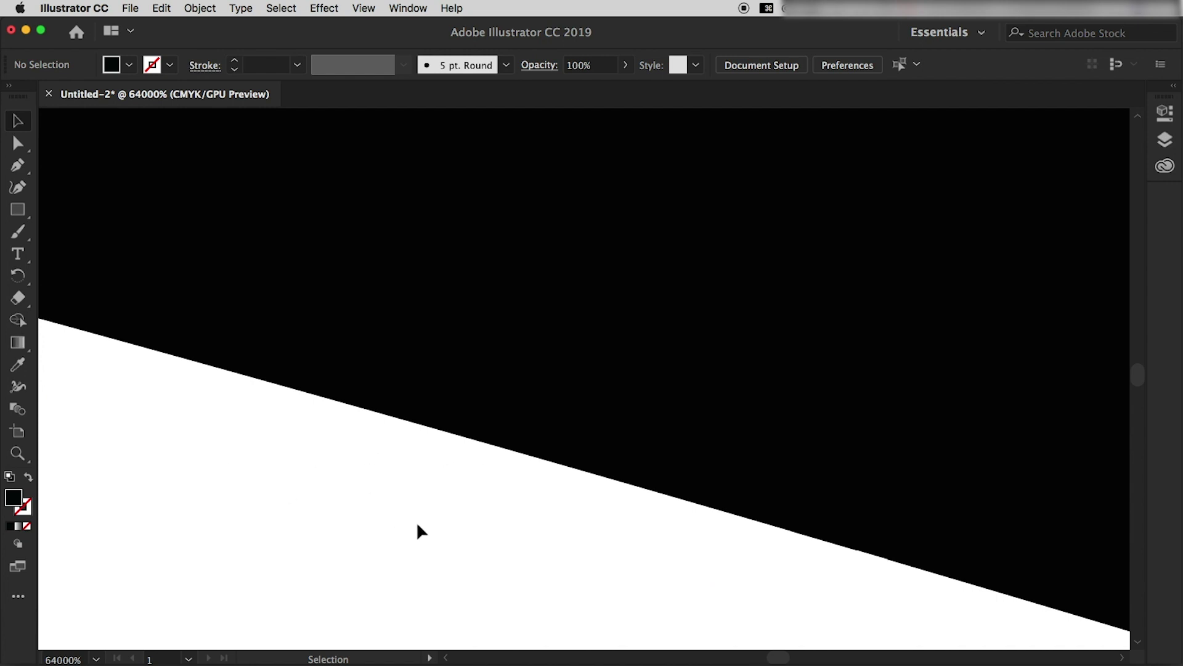
scroll(502, 518, "down", 3)
scroll(502, 518, "down", 3)
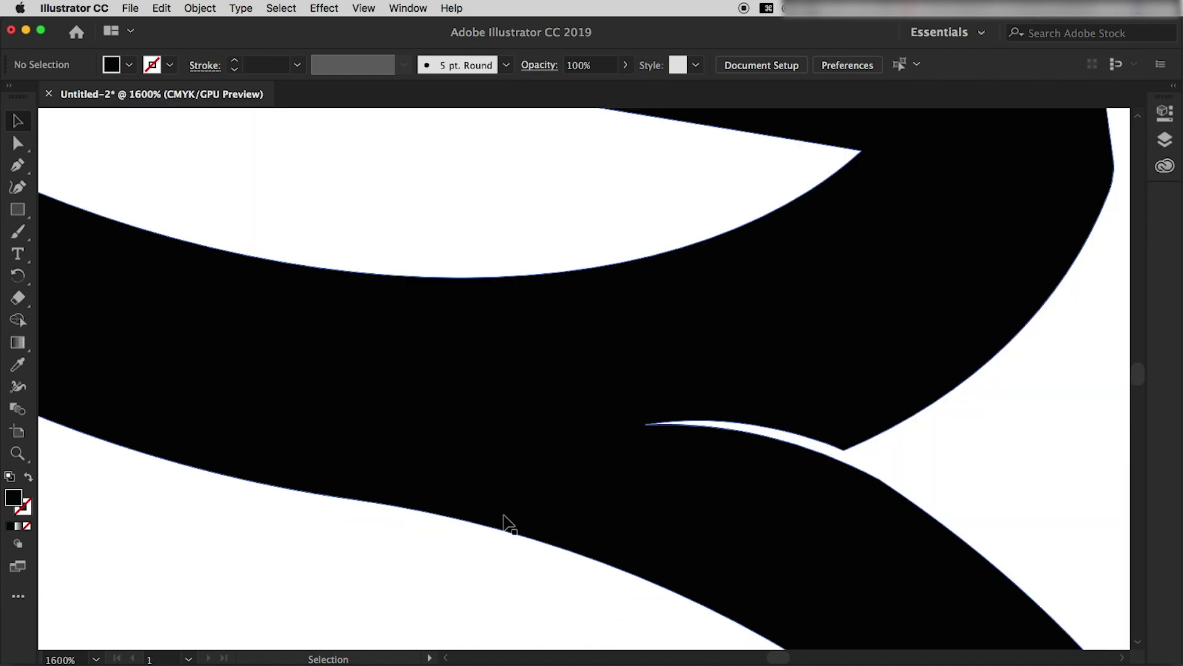
scroll(645, 548, "down", 5)
scroll(548, 518, "down", 1)
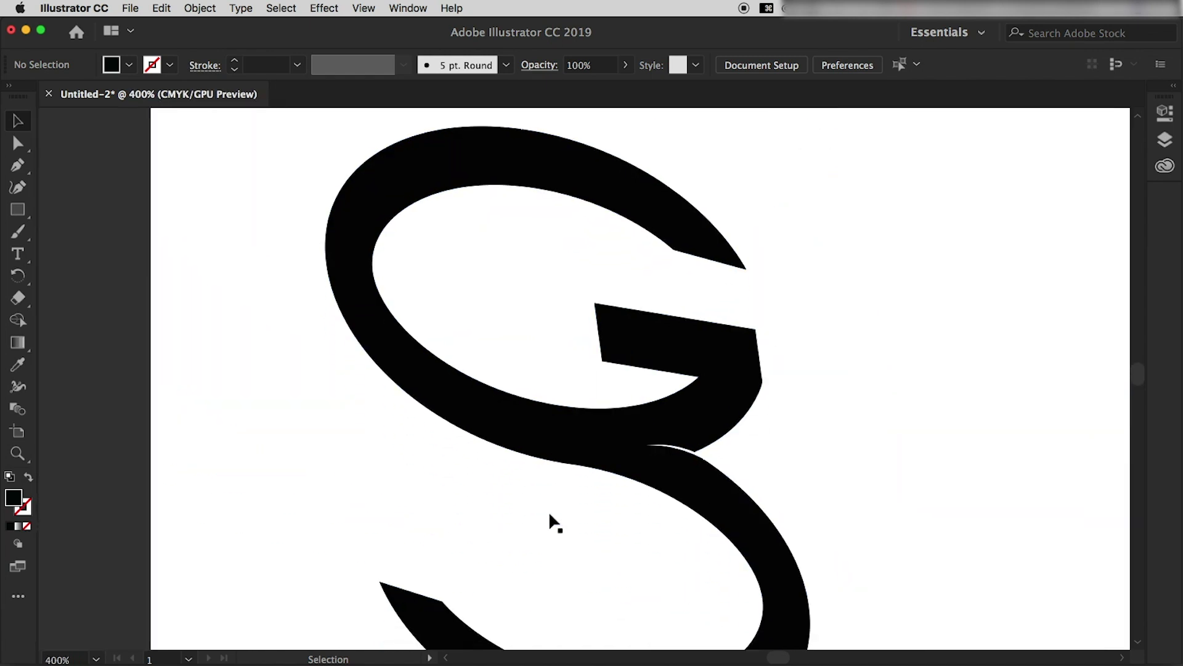
scroll(510, 519, "down", 2)
scroll(513, 514, "down", 5)
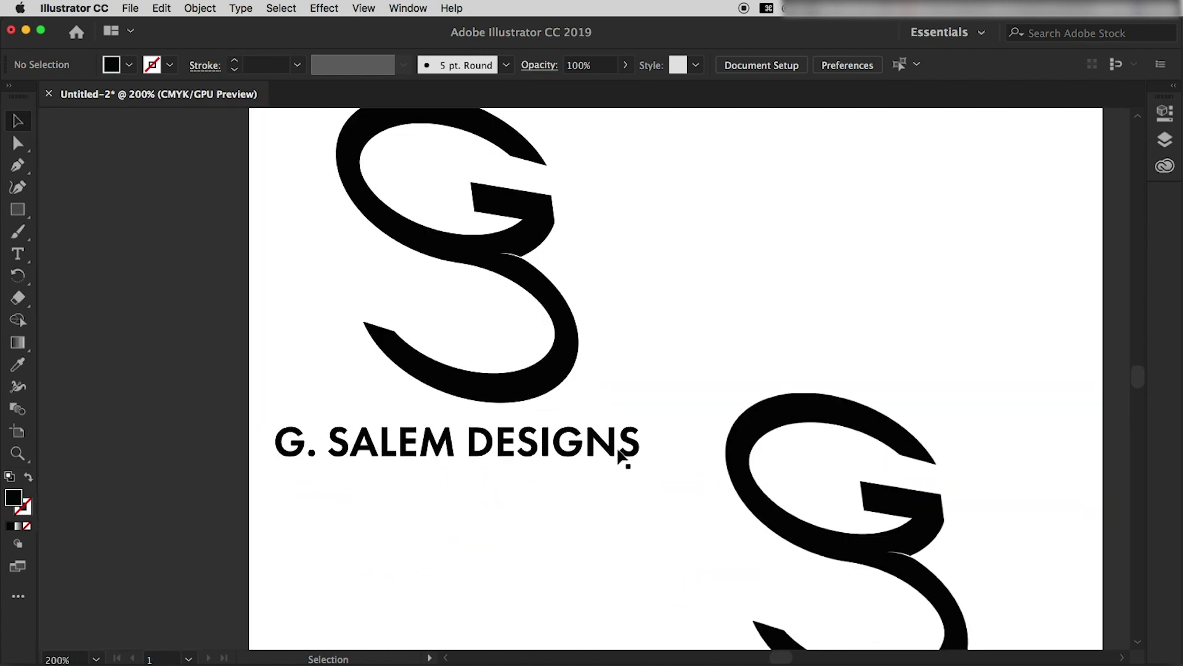
Reshape the final S of DESIGNS by dragging its anchor points with Direct Selection
left_click(629, 455)
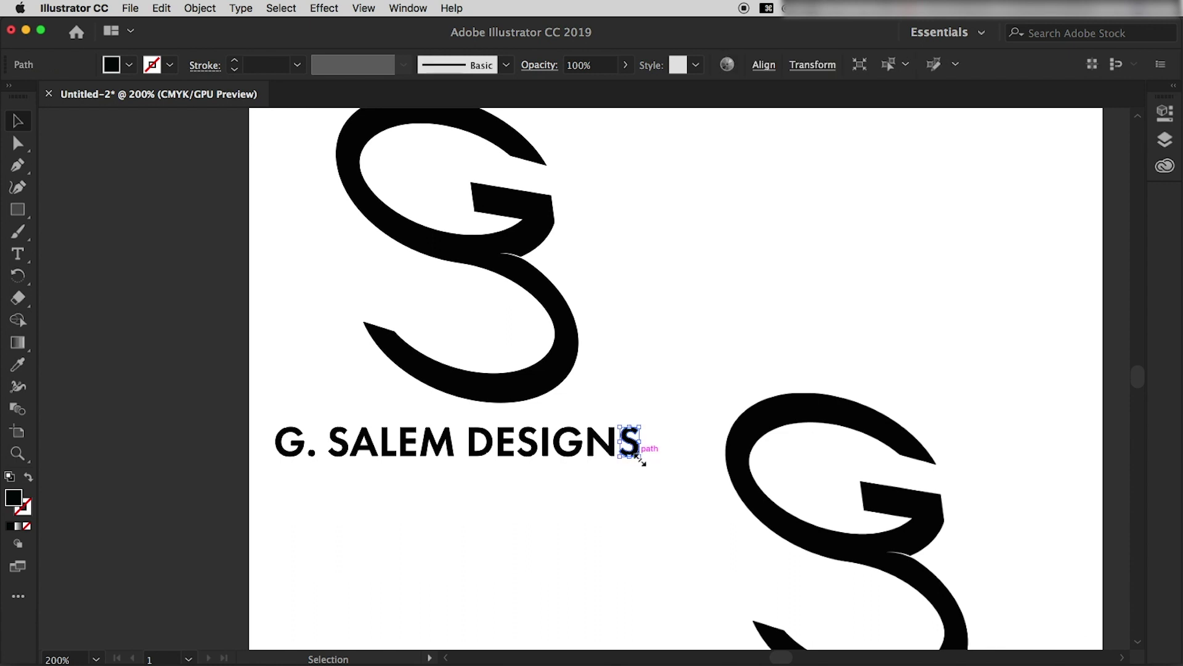
left_click(18, 144)
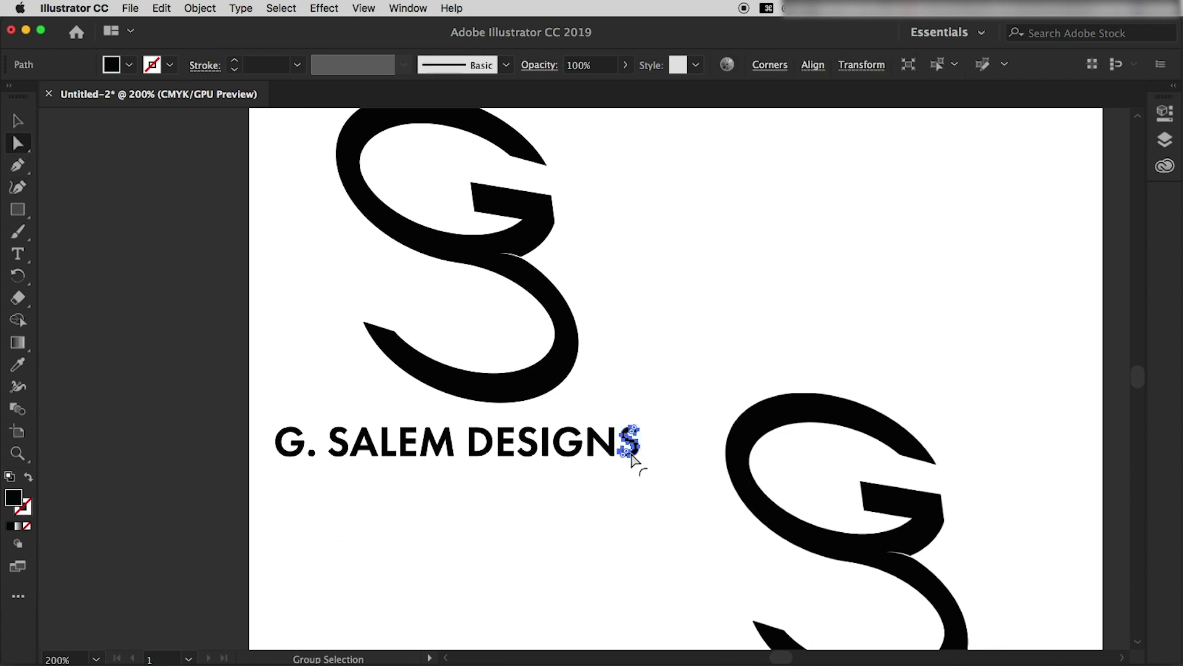
scroll(634, 465, "up", 4)
scroll(638, 459, "up", 4)
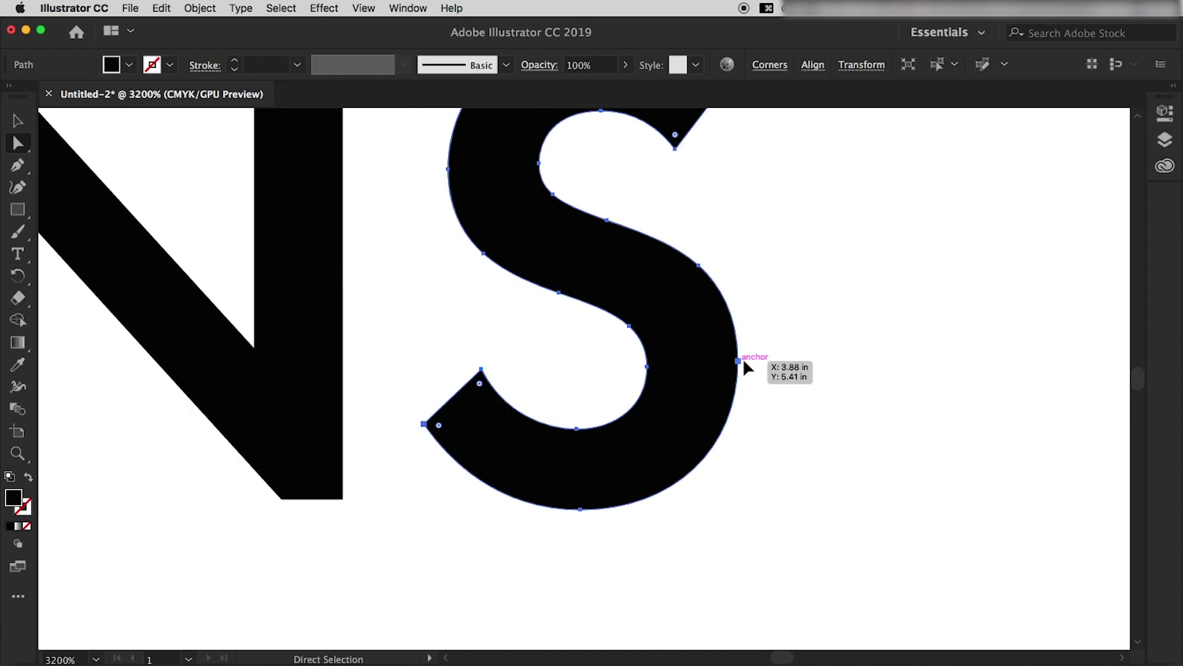
mouse_move(739, 362)
left_mouse_down()
mouse_move(805, 373)
mouse_move(853, 406)
left_mouse_up()
left_click(805, 373)
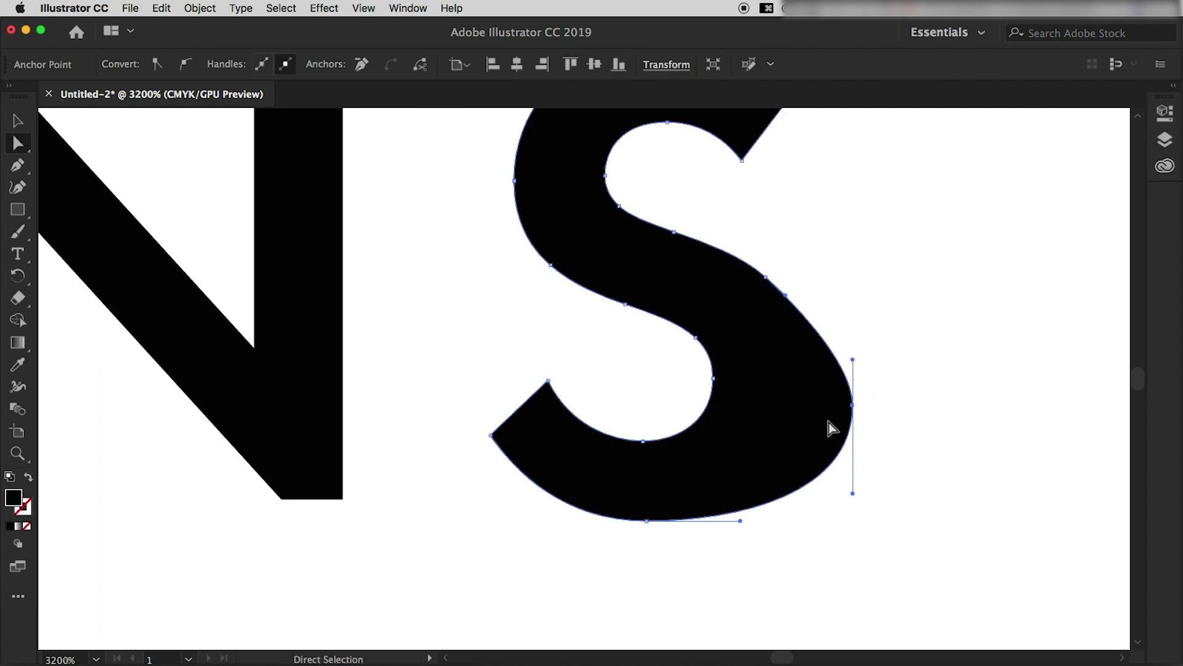
left_click_drag(719, 380, 707, 367)
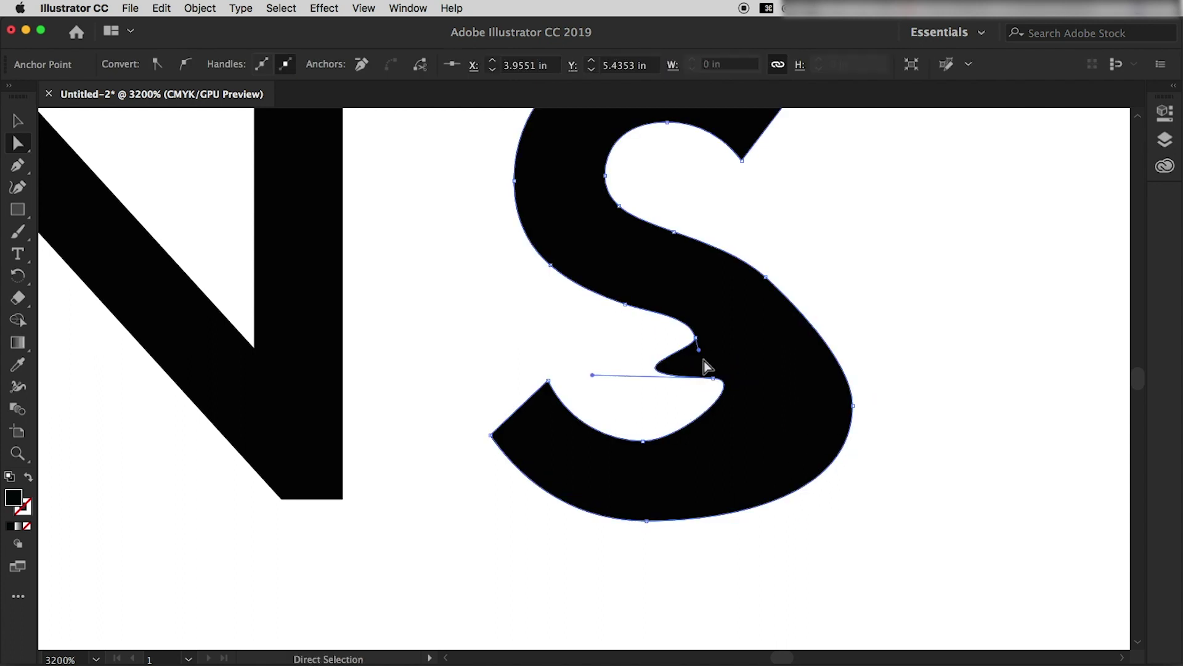
left_click(665, 324)
left_click(639, 309)
left_click_drag(624, 304, 573, 355)
Return to the Selection tool and view the whole artboard at 100%
key("super+minus")
key("super+minus")
key("super+minus")
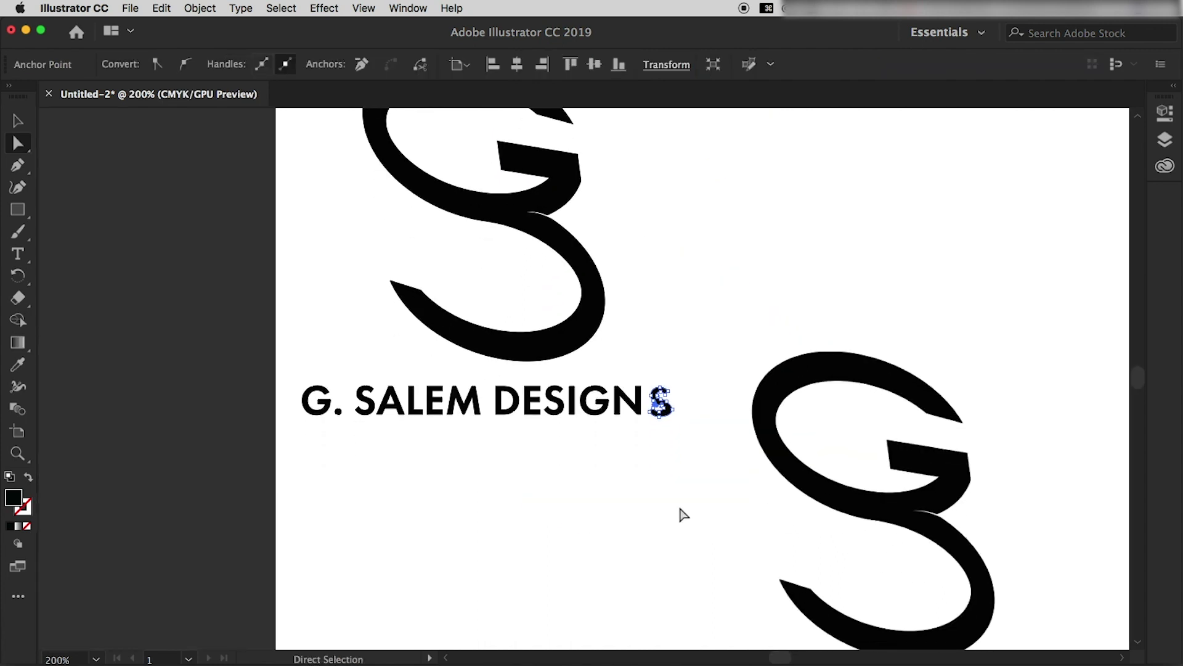
scroll(678, 515, "down", 5)
scroll(678, 515, "right", 5)
left_click(665, 364)
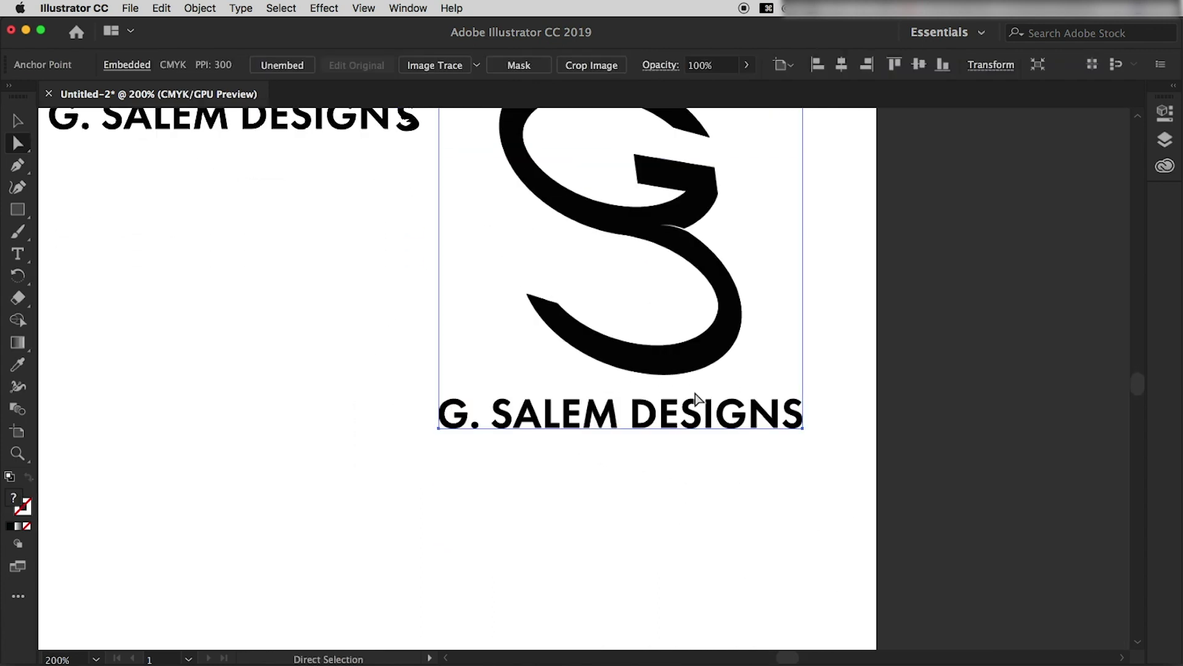
scroll(727, 430, "up", 2)
scroll(707, 428, "up", 2)
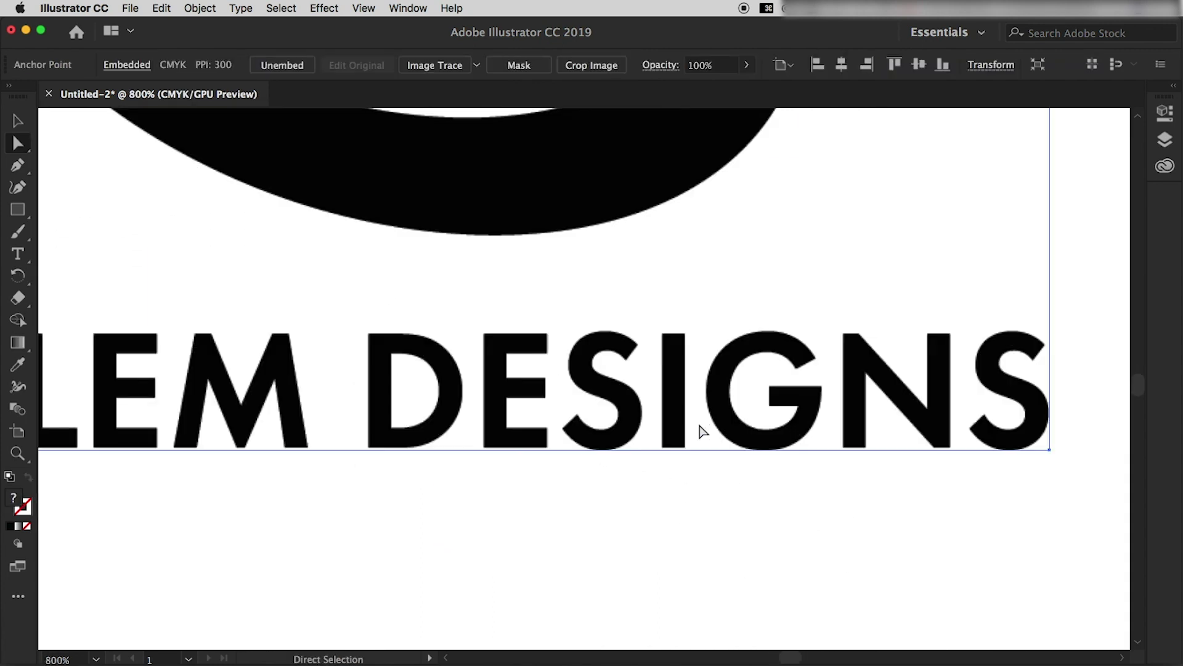
key("v")
key("super+1")
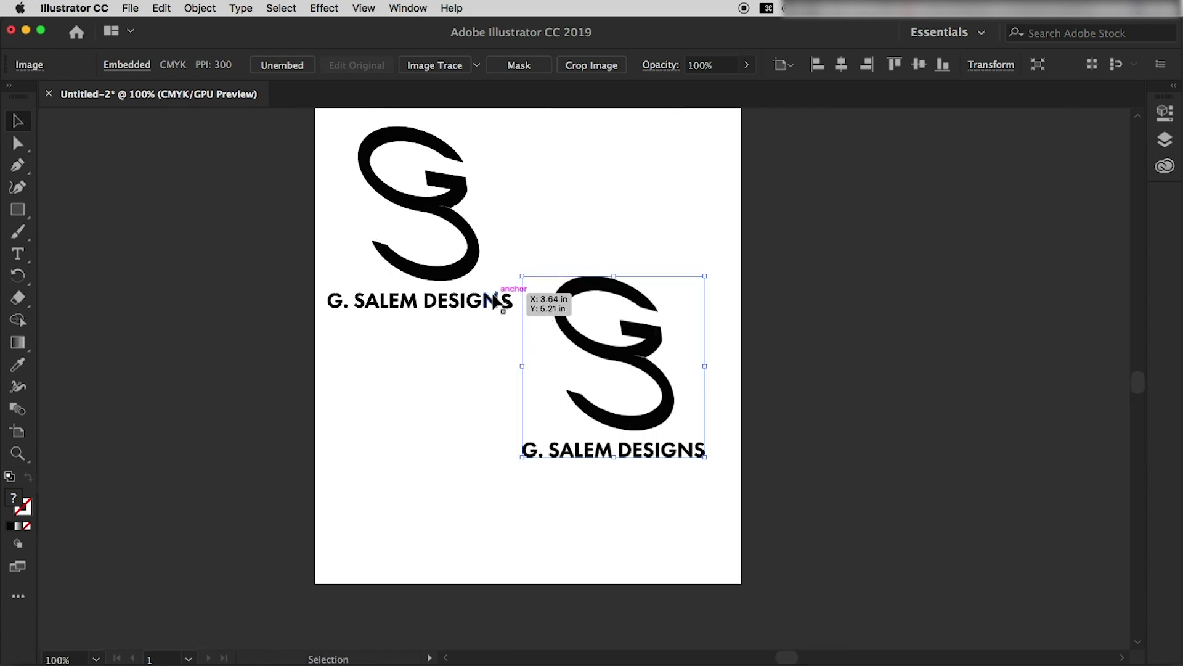
Marquee-select the vector and rasterized logos together and delete them
left_click(322, 251)
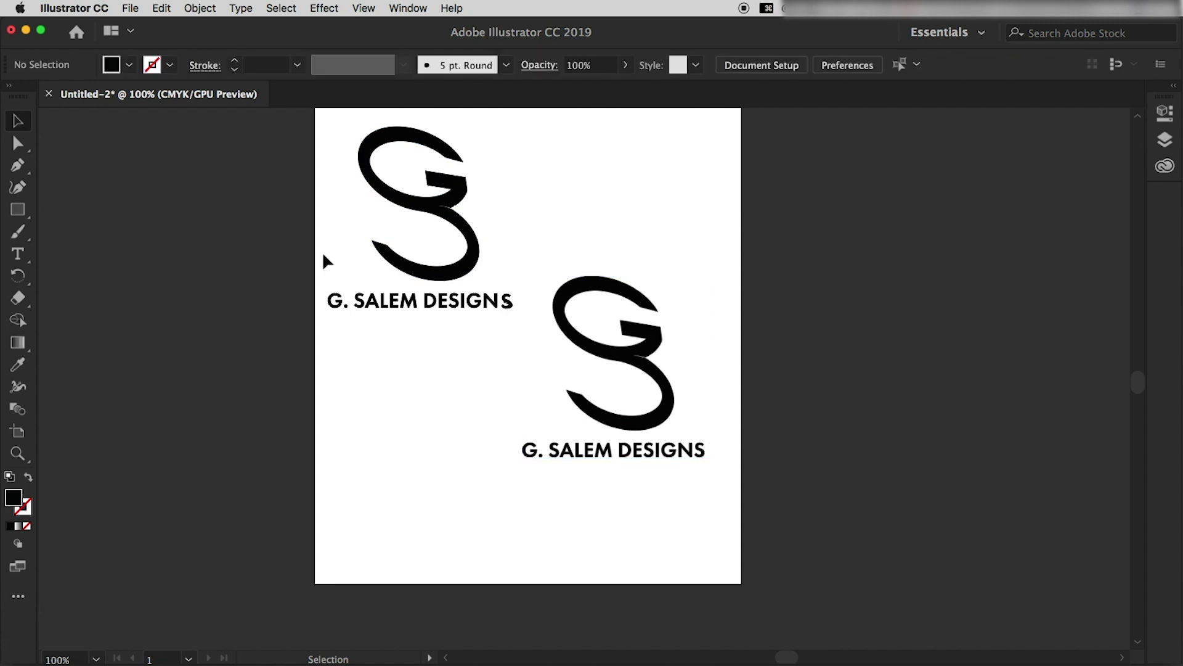
left_click_drag(294, 126, 774, 484)
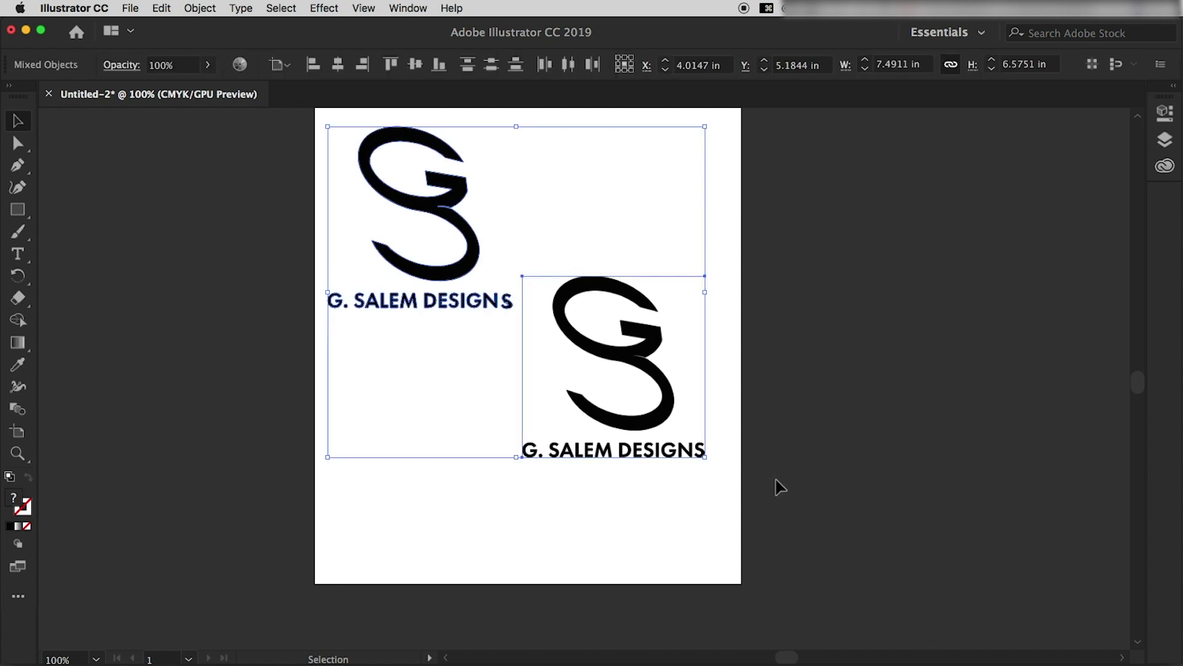
key("BackSpace")
scroll(532, 357, "up", 1)
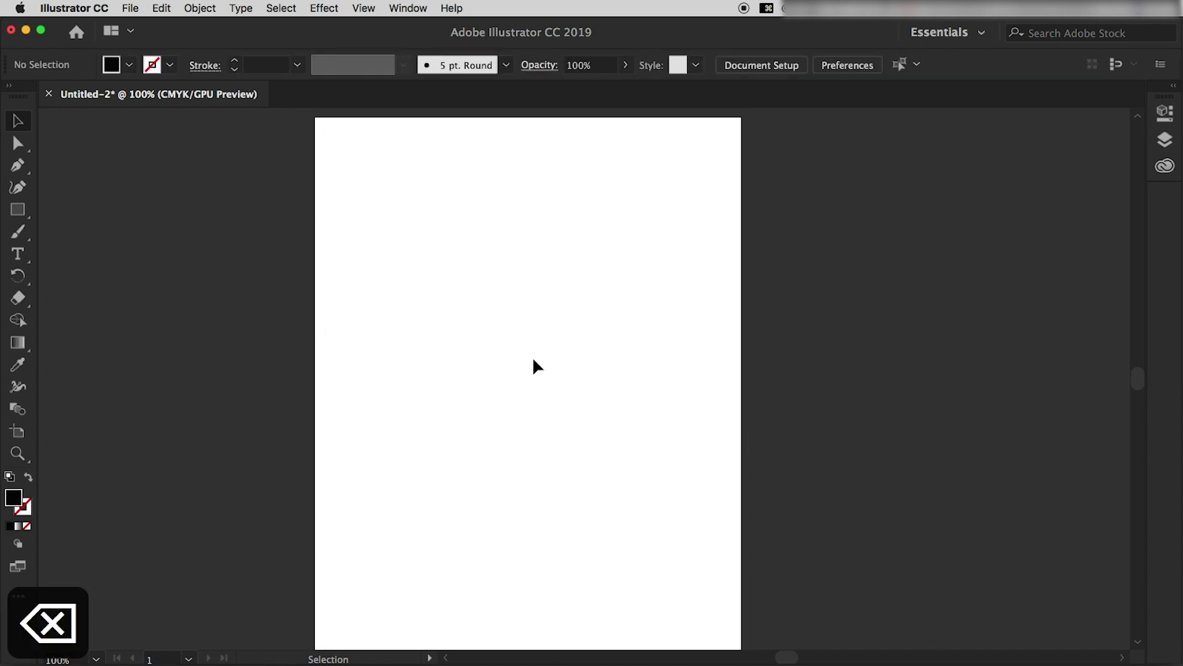
scroll(539, 382, "up", 2)
scroll(545, 404, "down", 3)
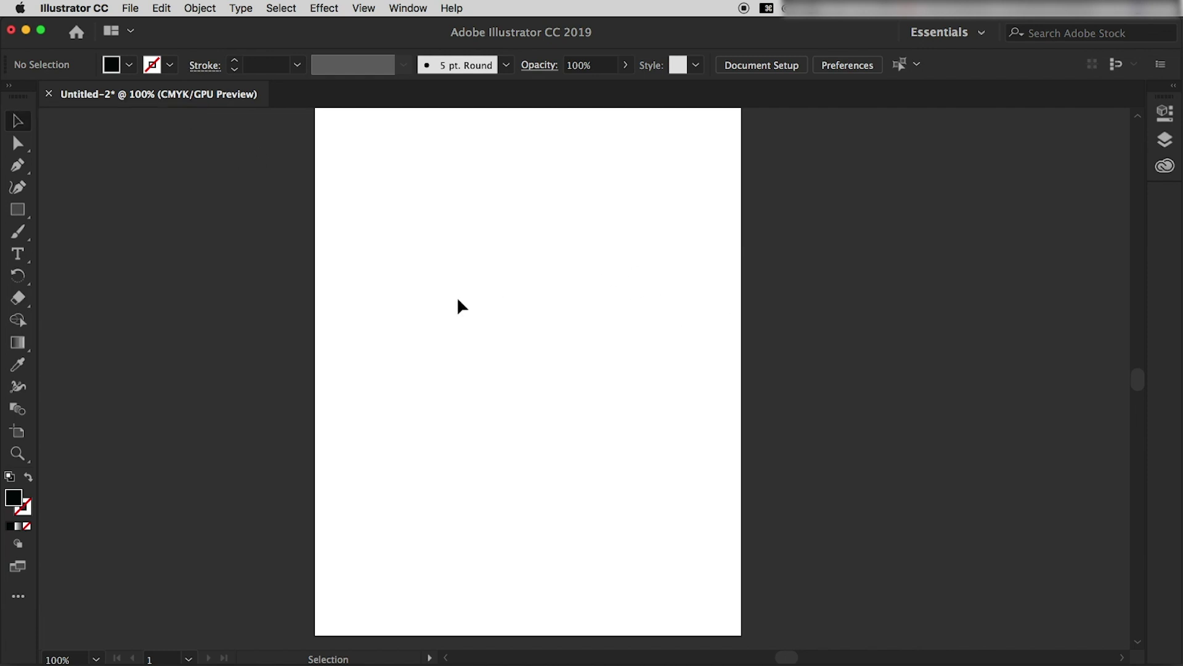
scroll(552, 291, "up", 1)
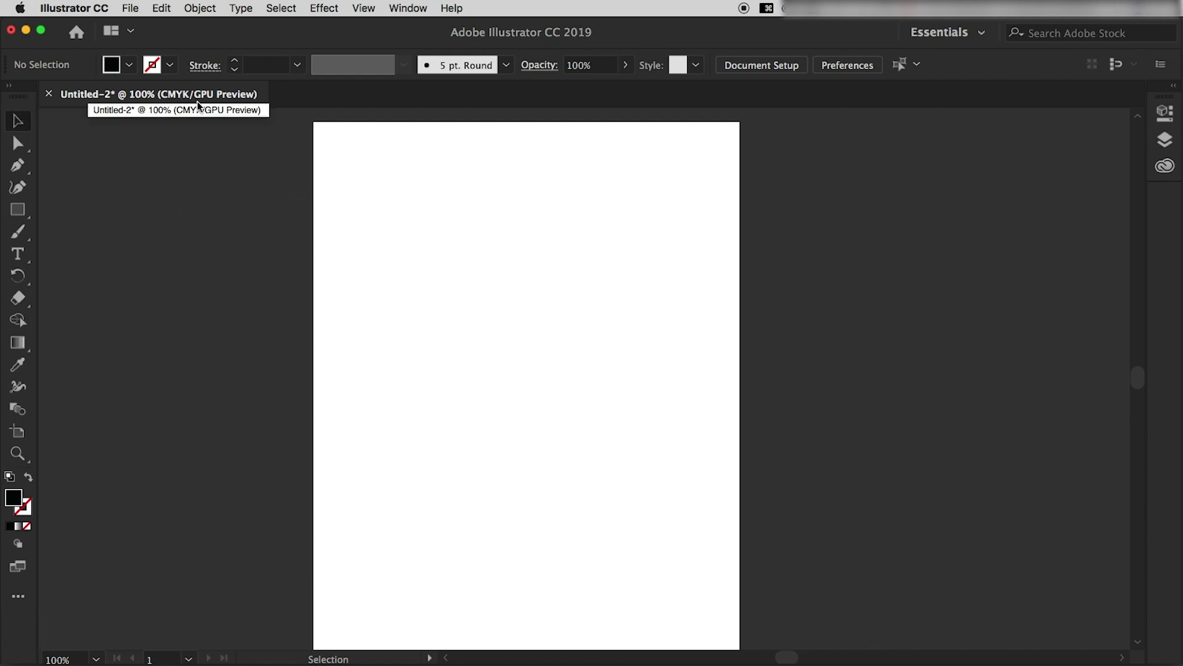
scroll(105, 110, "left", 2)
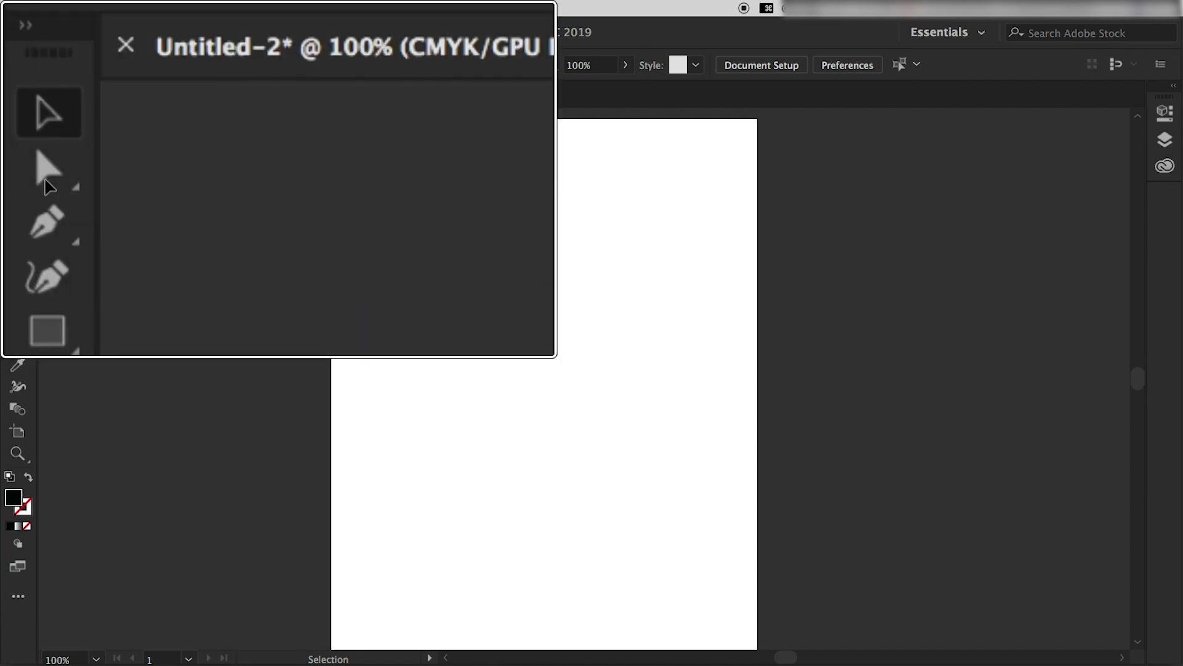
Try the Direct Selection, Pen, Rectangle and Polygon tools, then return to Selection
left_click(23, 147)
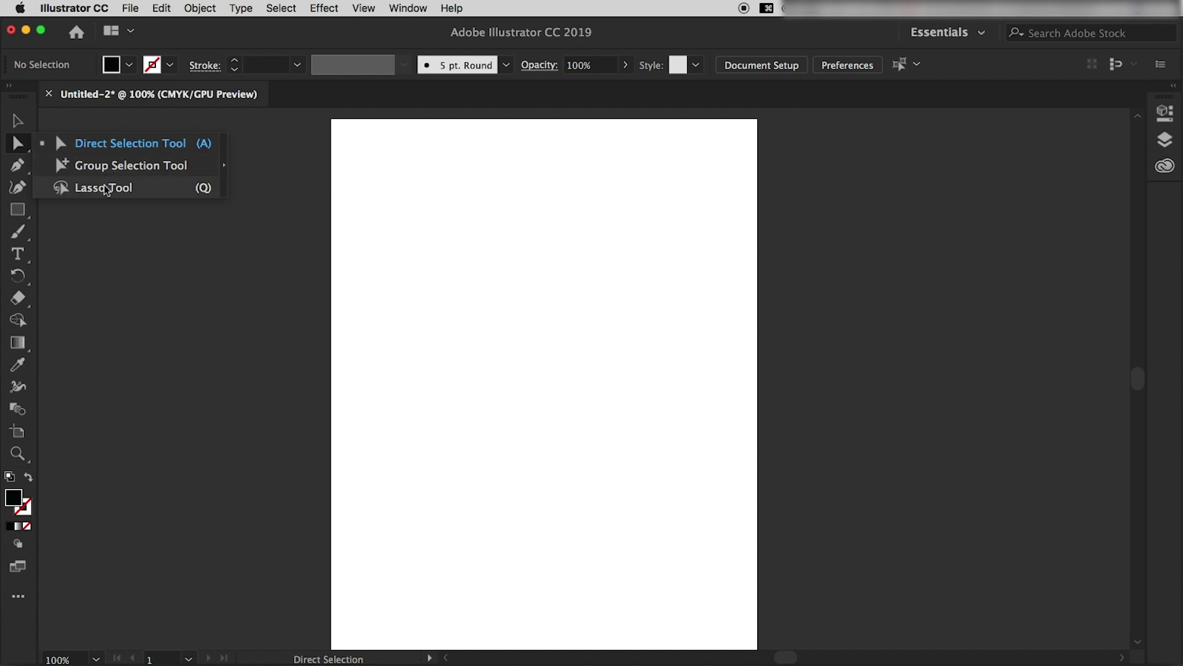
left_click(23, 149)
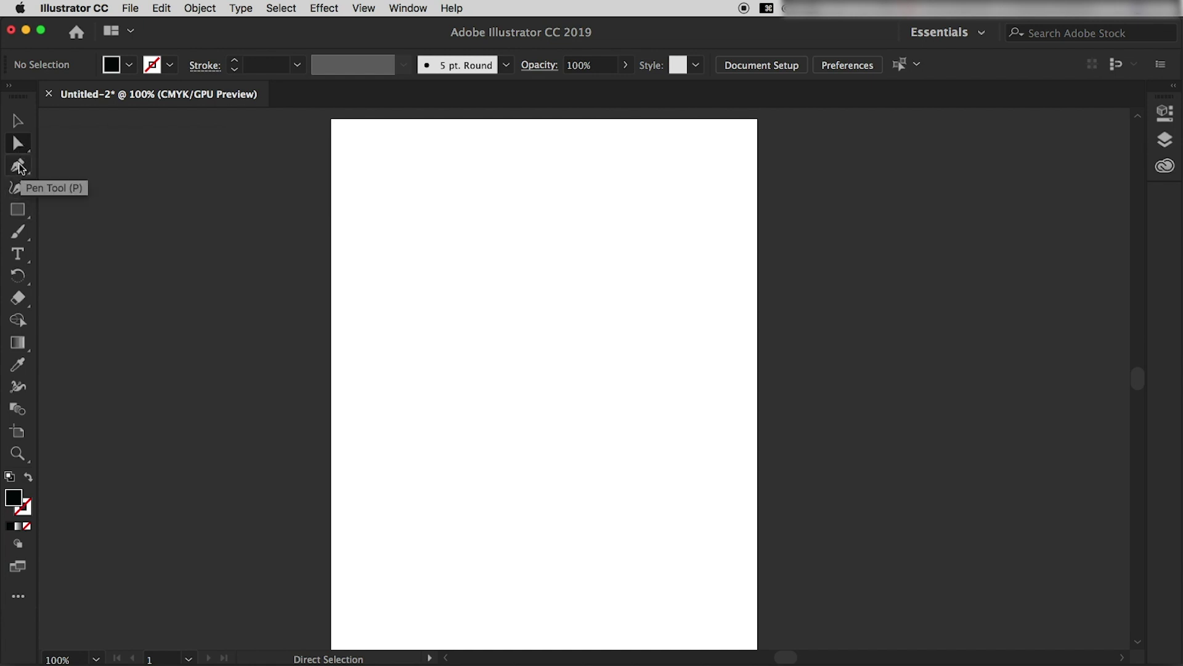
left_click(21, 167)
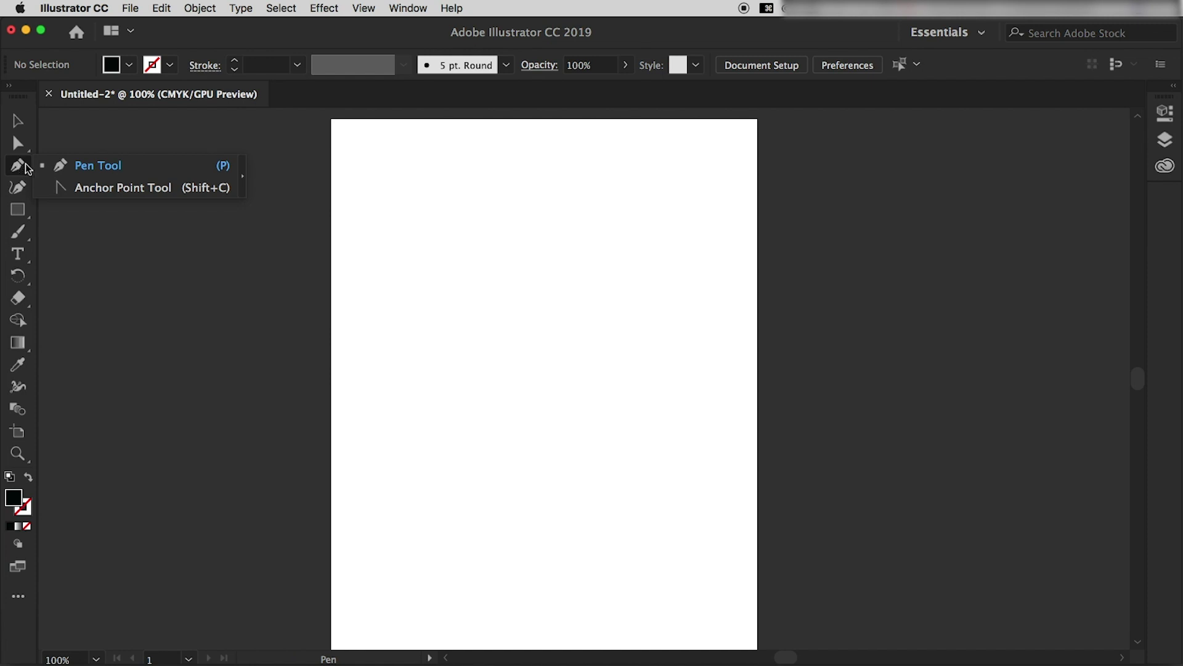
left_click(84, 173)
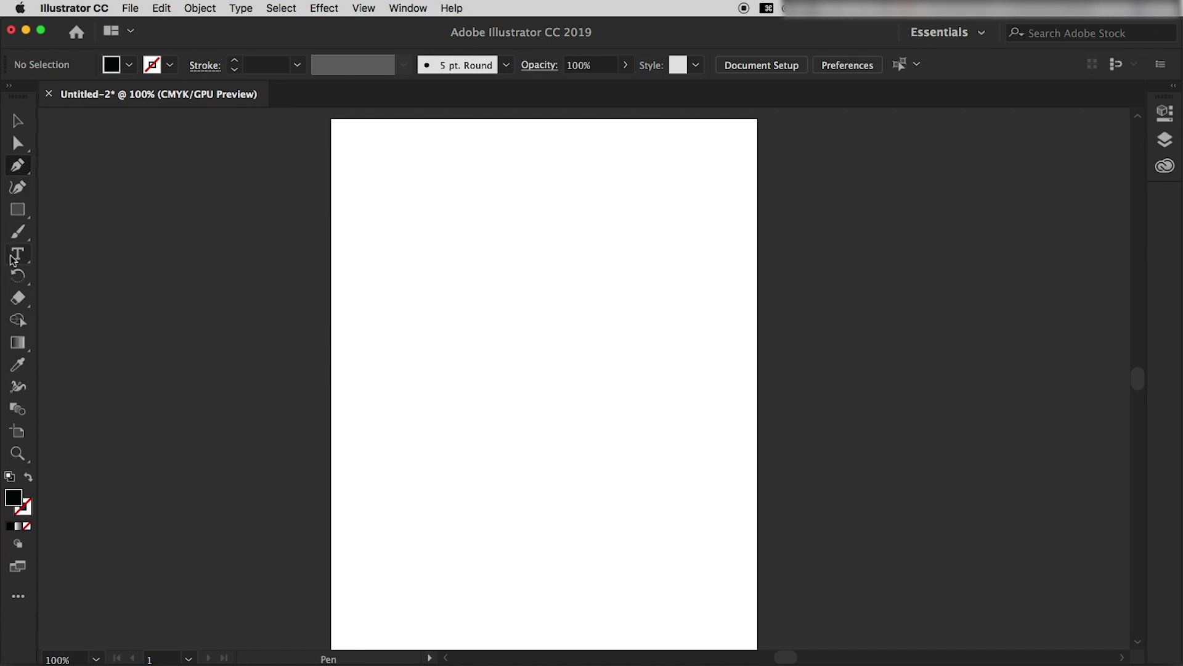
left_click(18, 213)
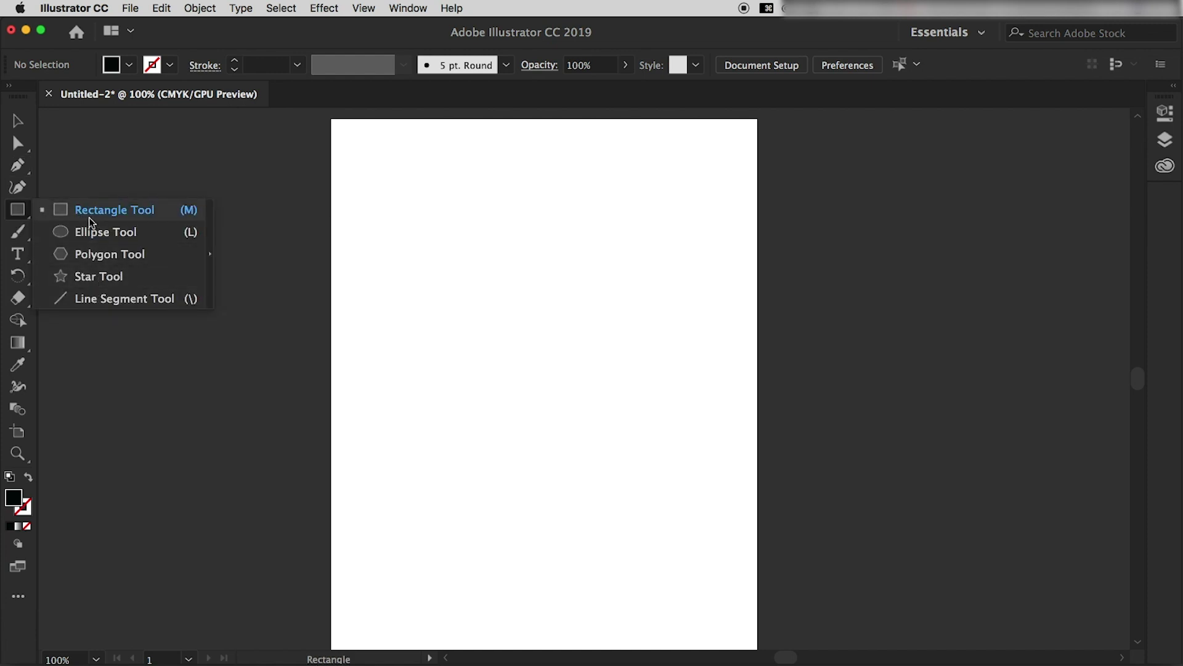
left_click(93, 254)
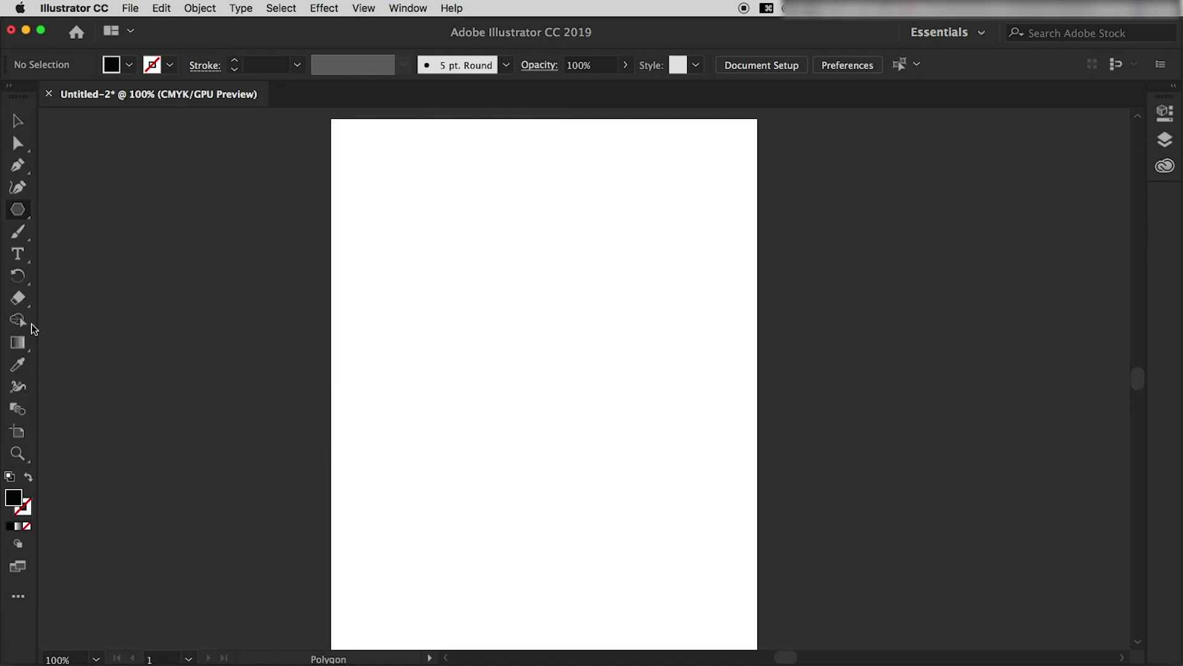
left_click(17, 120)
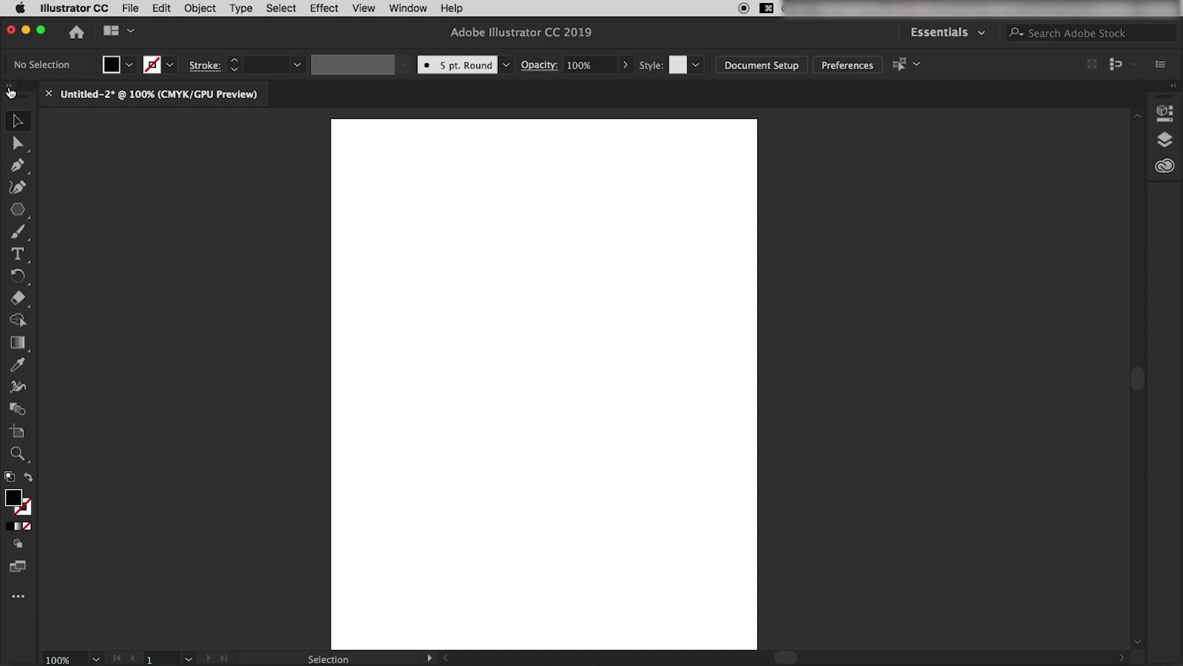
Toggle the toolbar between two columns and one, then choose the Polygon Tool
left_click(9, 88)
left_click(9, 88)
left_click(10, 88)
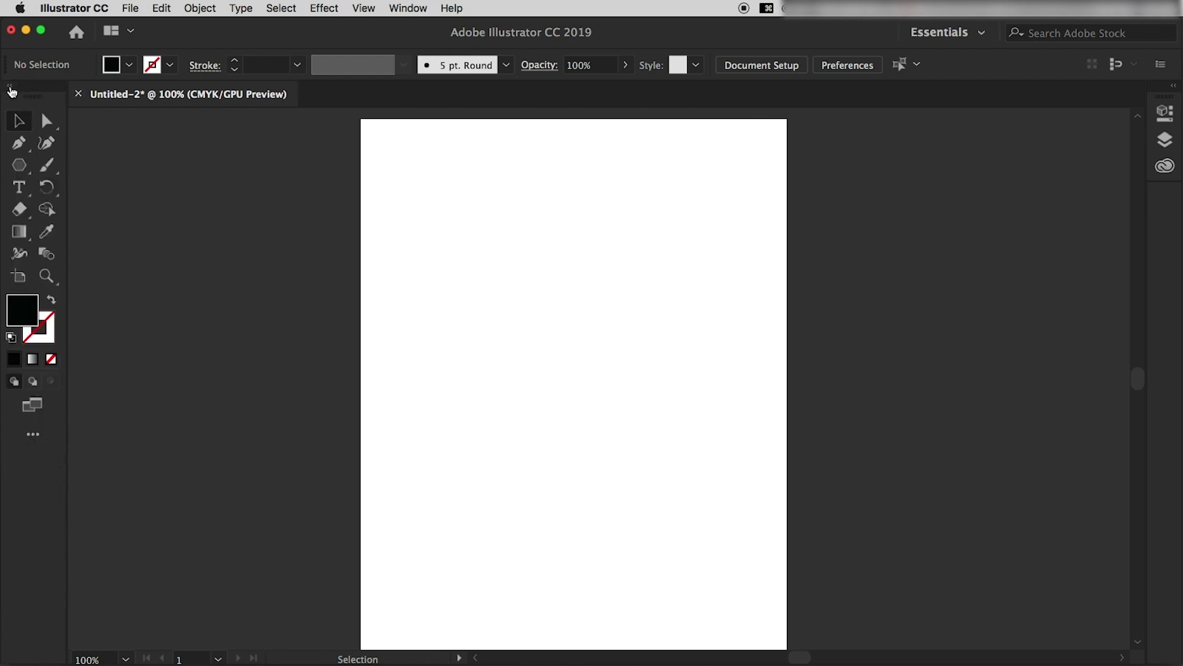
left_click(11, 89)
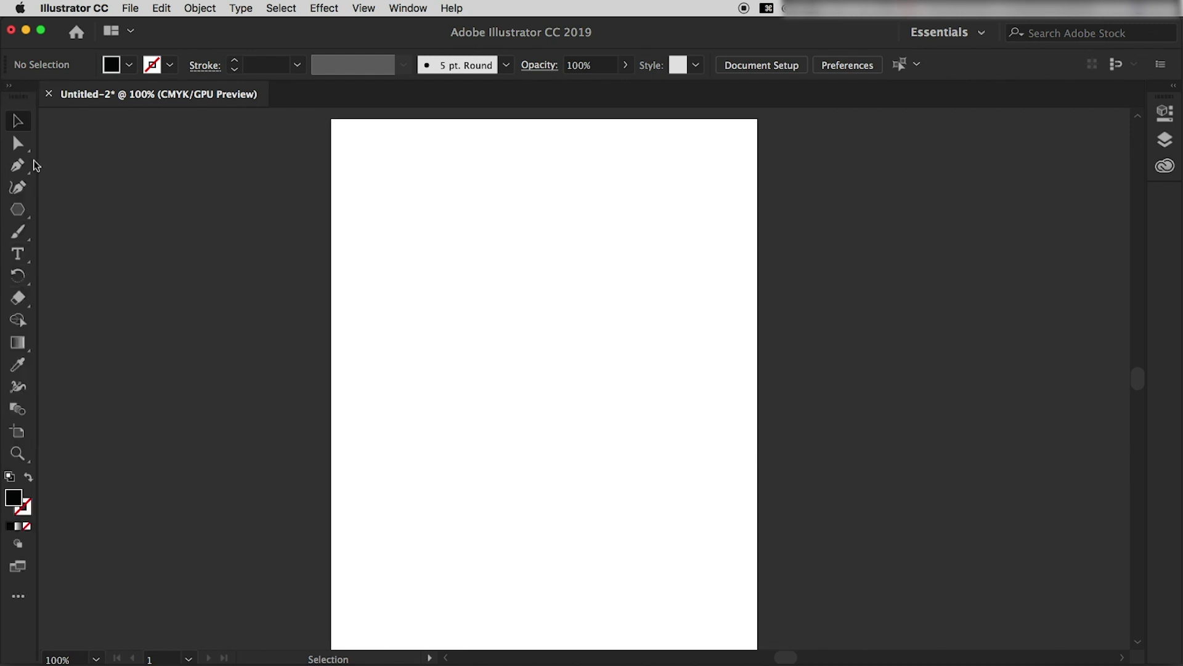
left_click(21, 213)
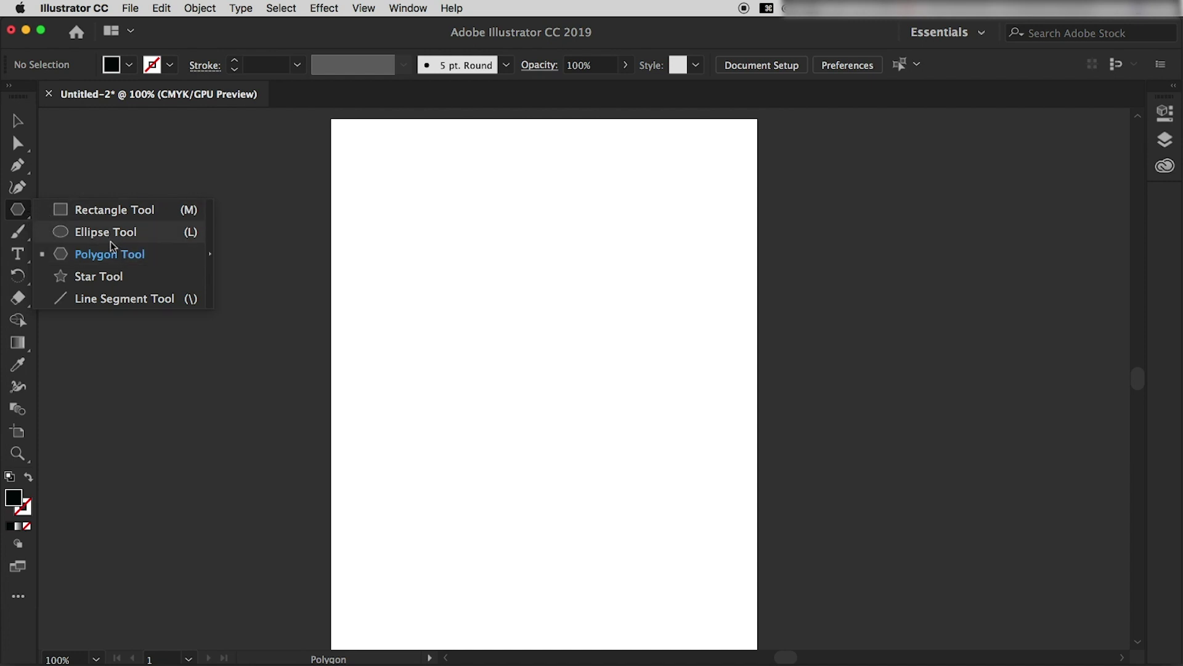
Tear off the shape tools into a floating panel placed beside the page
left_click(213, 259)
left_click(200, 282)
key("Escape")
left_click_drag(99, 233, 221, 195)
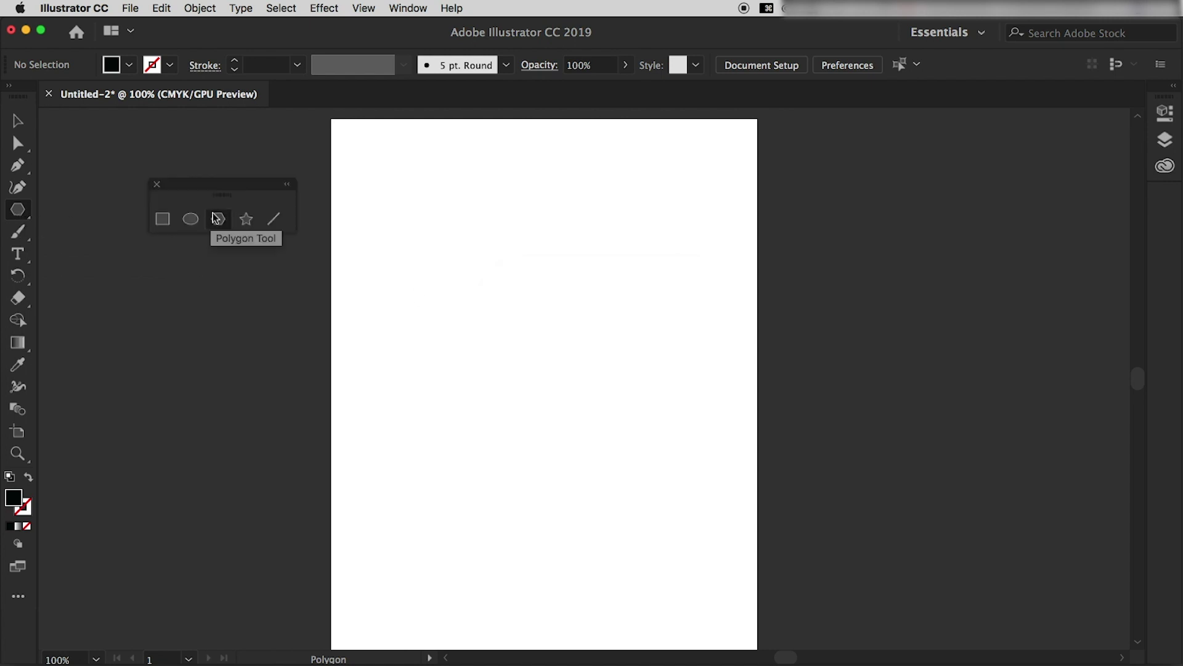
left_click_drag(233, 189, 859, 199)
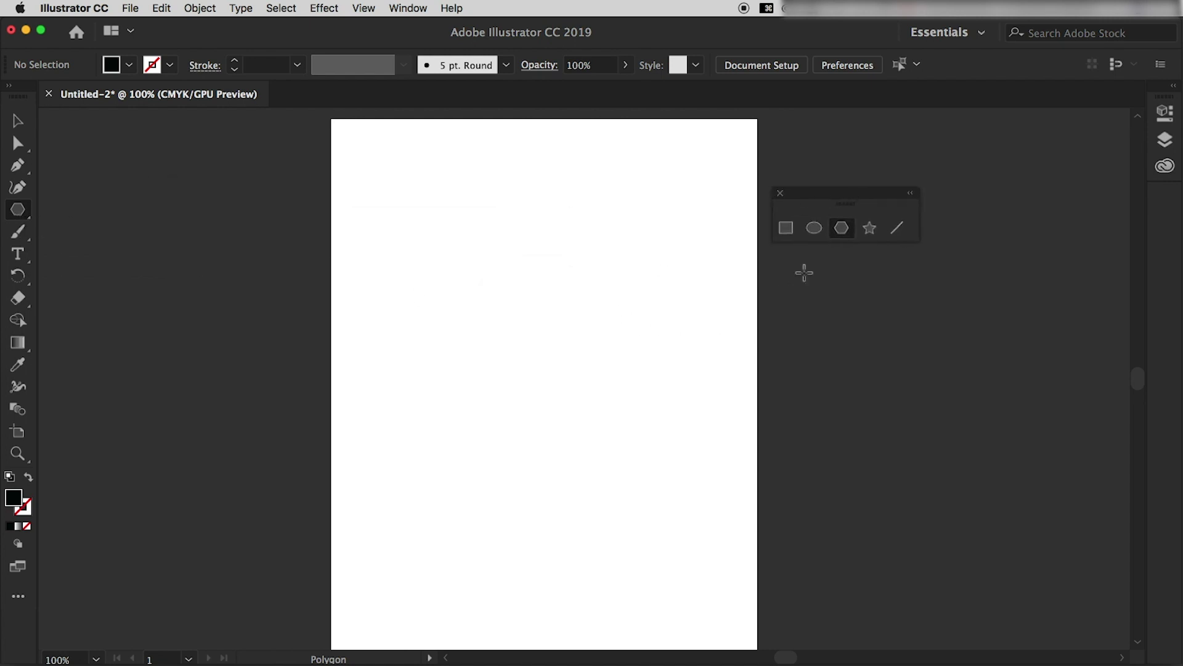
Reset default colours, draw trial rectangle, ellipse and star shapes, then undo them
left_click(785, 229)
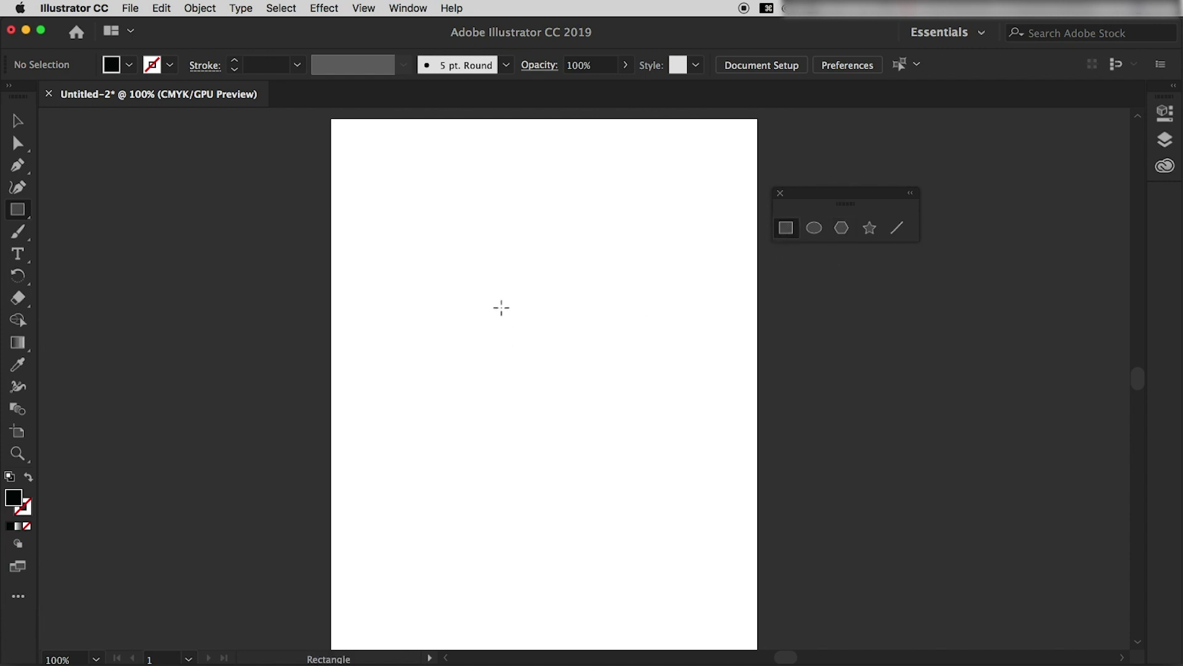
key("d")
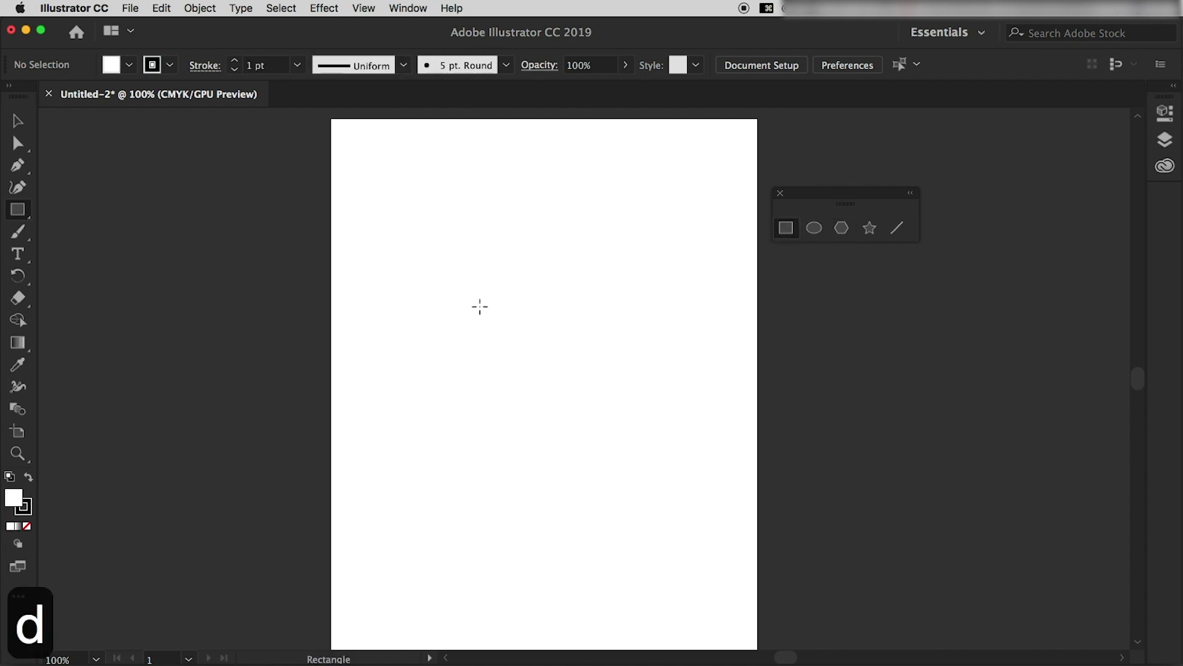
left_click_drag(468, 279, 686, 511)
left_click(814, 228)
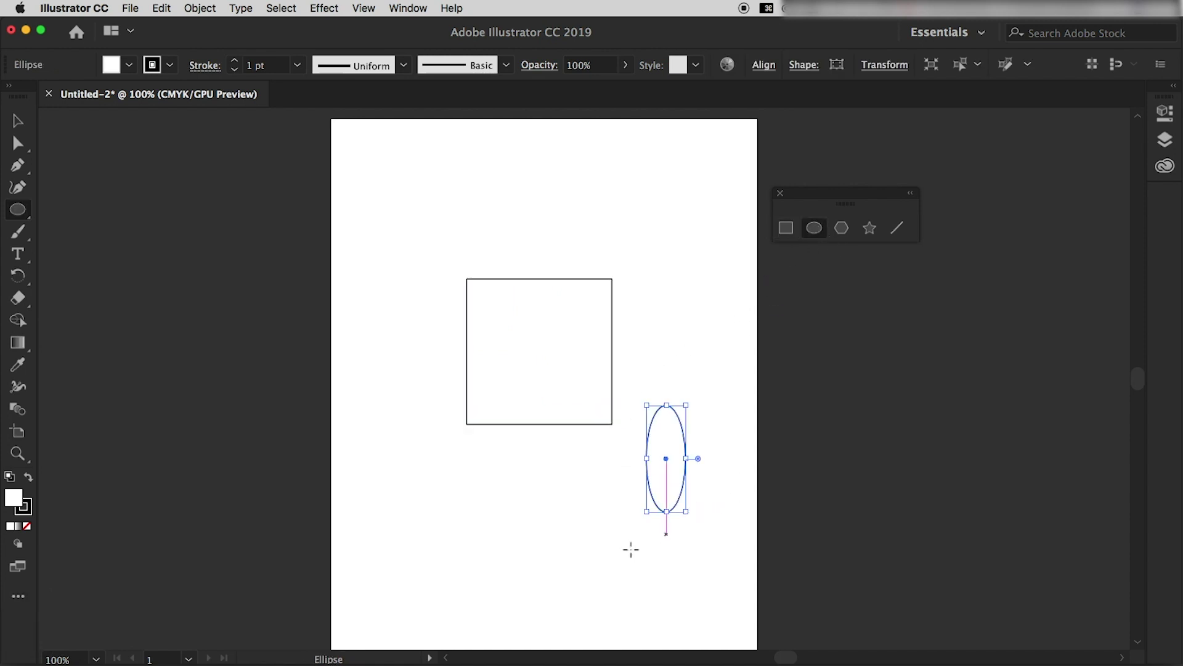
left_click_drag(524, 511, 416, 612)
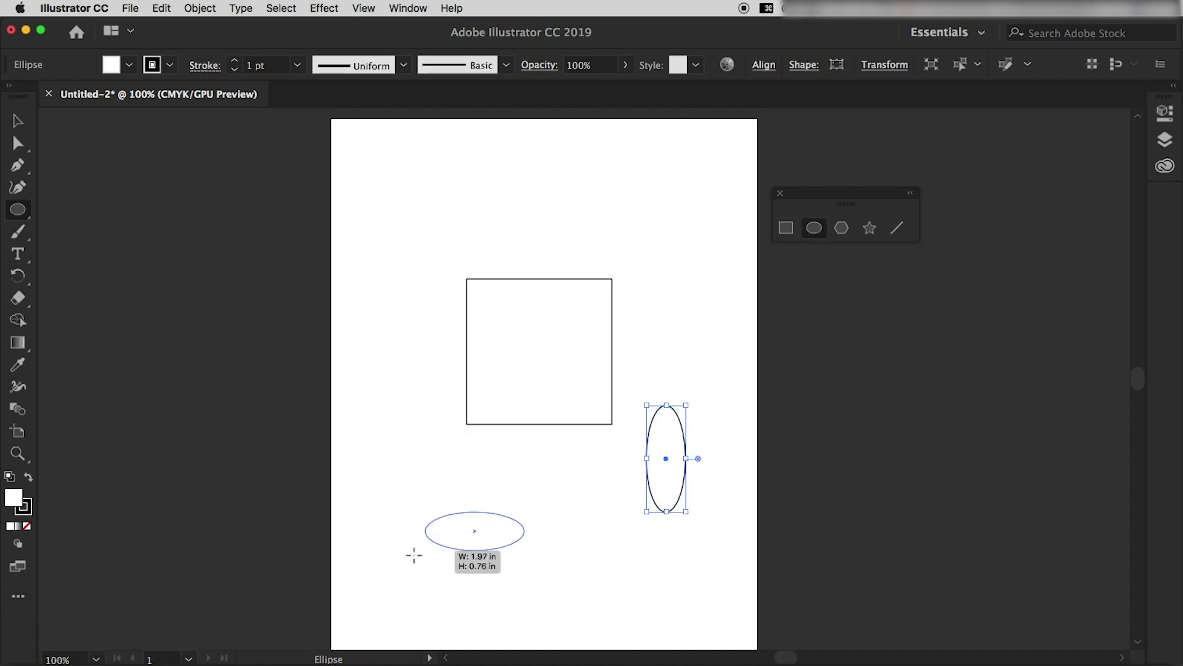
left_click(870, 228)
left_click_drag(627, 185, 685, 251)
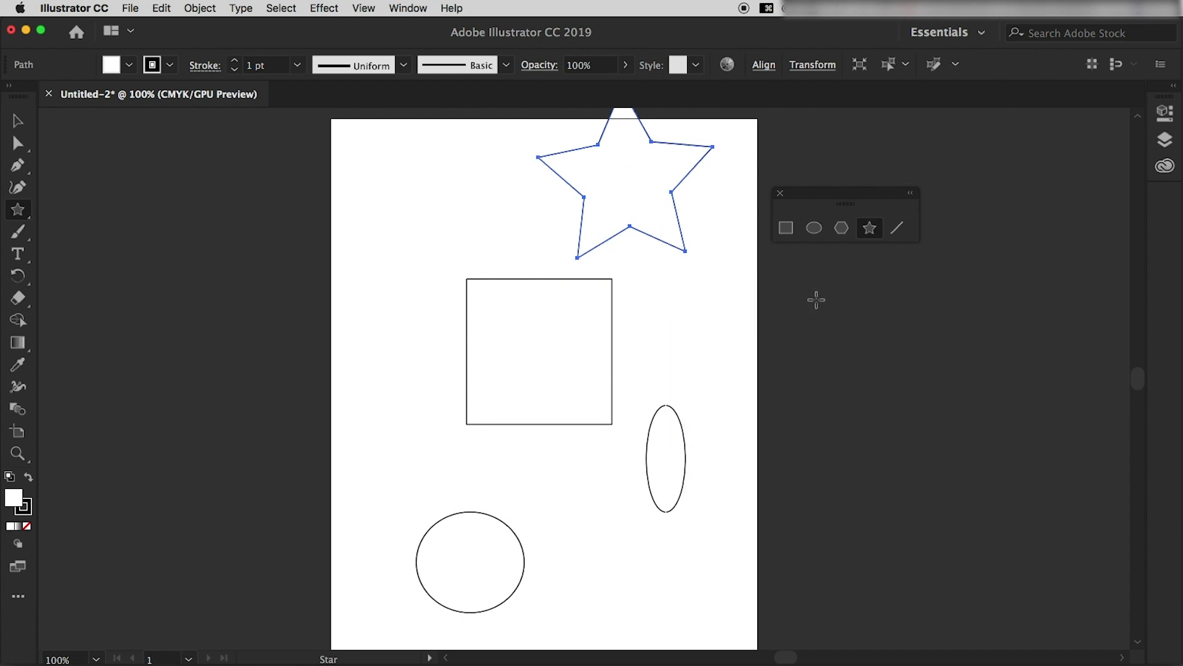
key("super+z")
key("super+z")
key("super+z")
key("super+z")
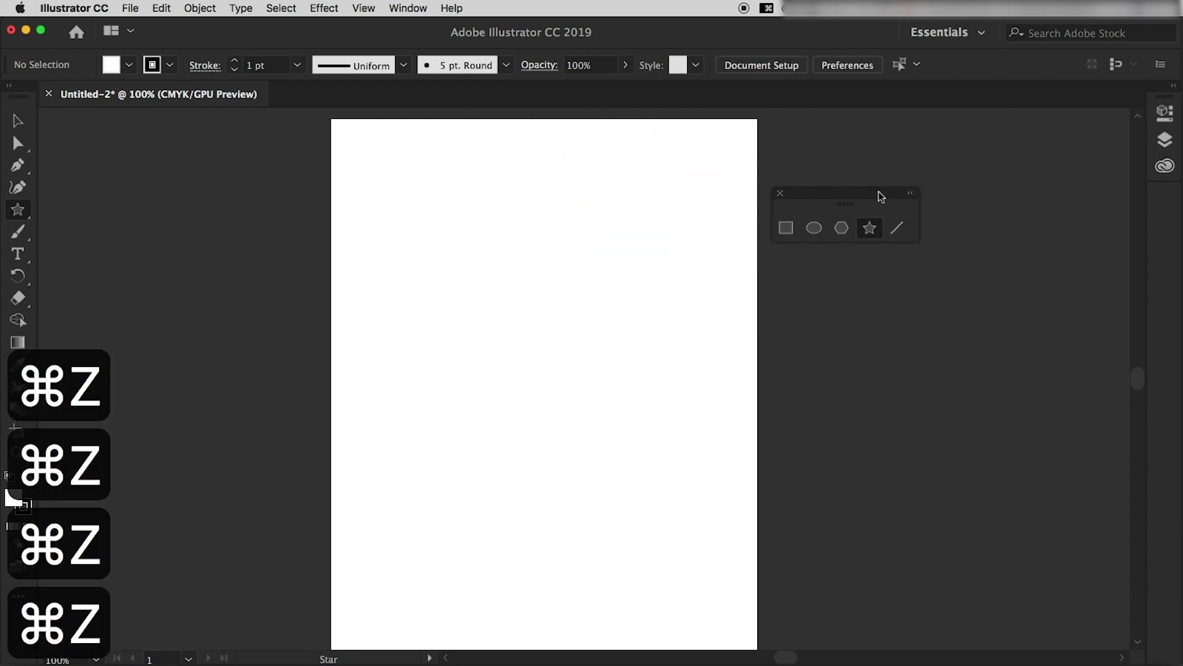
Move the floating shape panel left, rearrange it vertically, and close it
left_click_drag(880, 196, 216, 188)
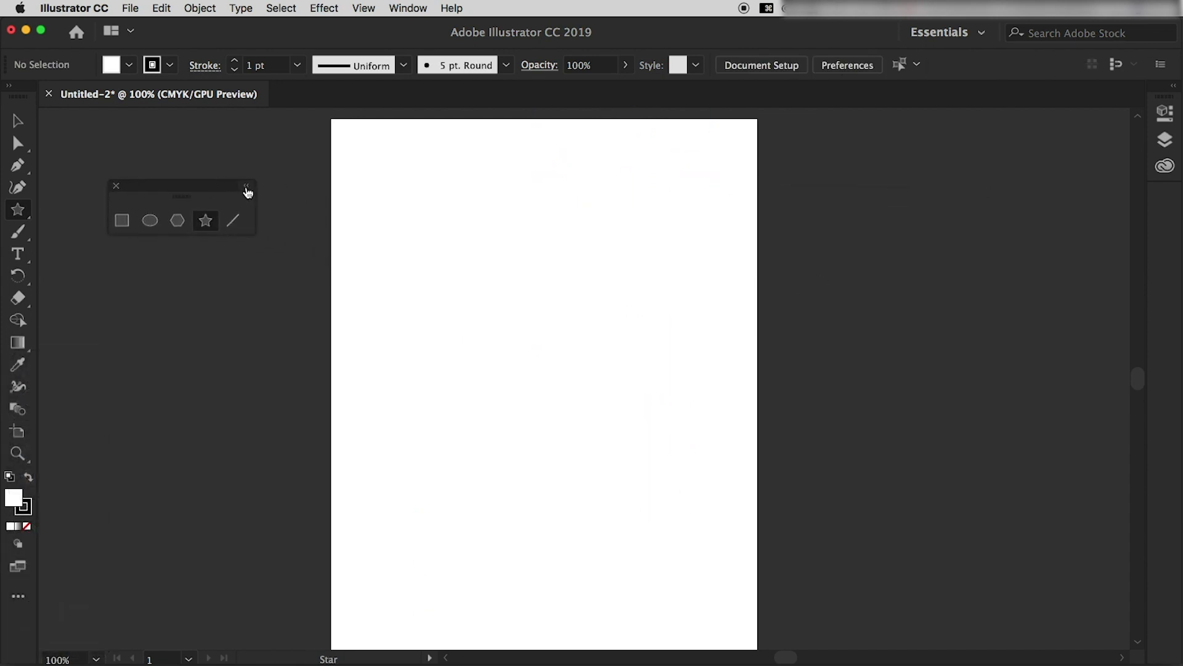
left_click(247, 188)
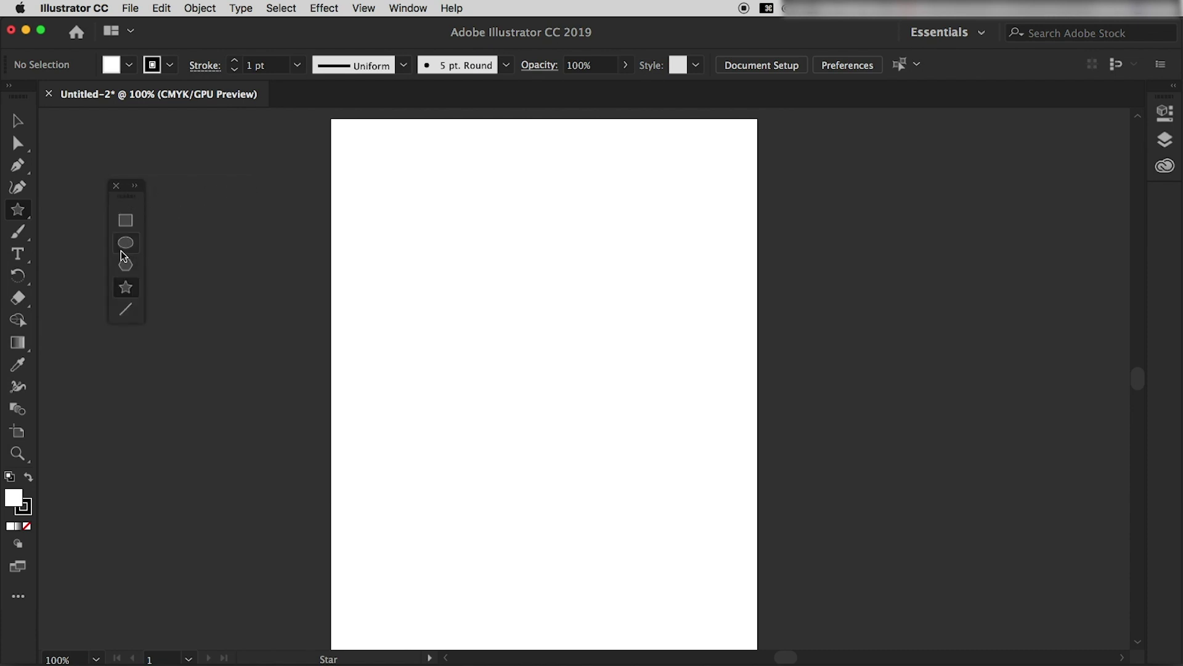
left_click(117, 186)
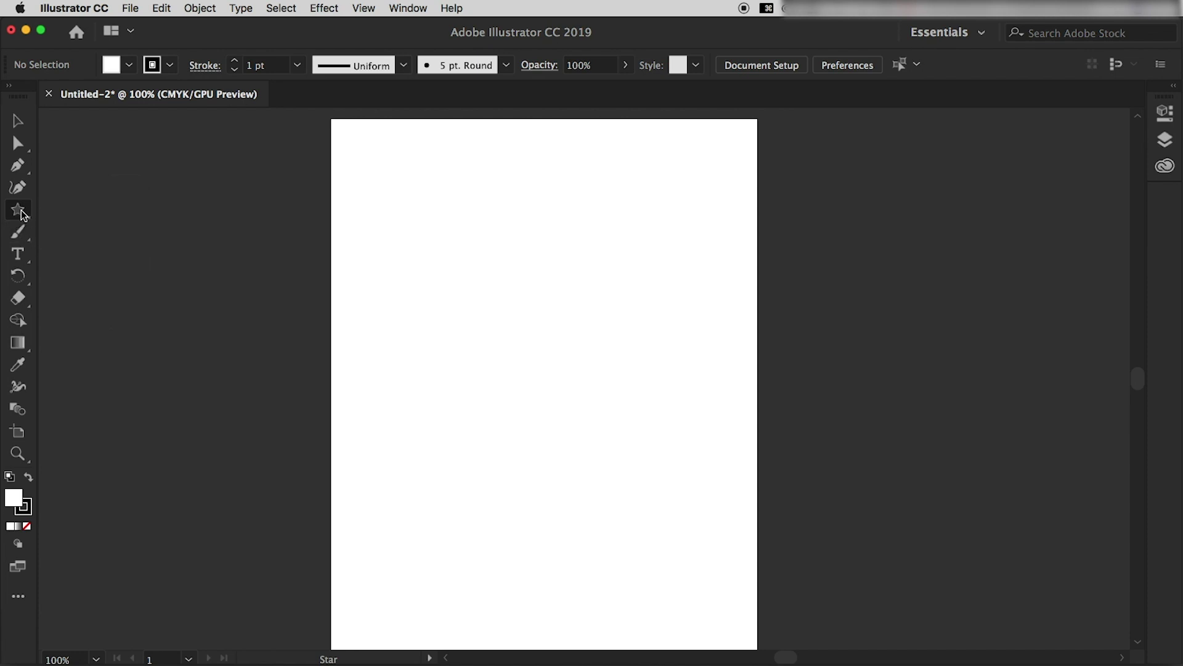
Draw a square near the top centre of the page with an 11 pt black stroke
left_click_drag(23, 215, 105, 208)
mouse_move(474, 235)
left_mouse_down()
mouse_move(526, 275)
mouse_move(639, 425)
mouse_move(663, 425)
left_mouse_up()
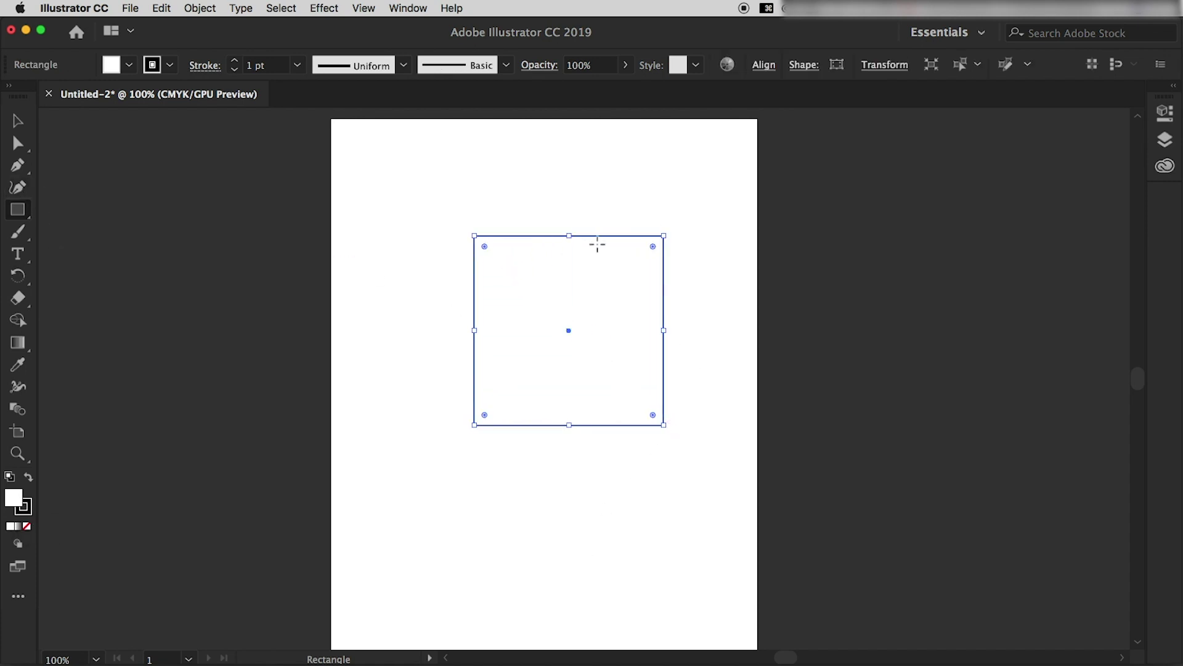
left_click(234, 60)
left_click(235, 60)
left_click(235, 60)
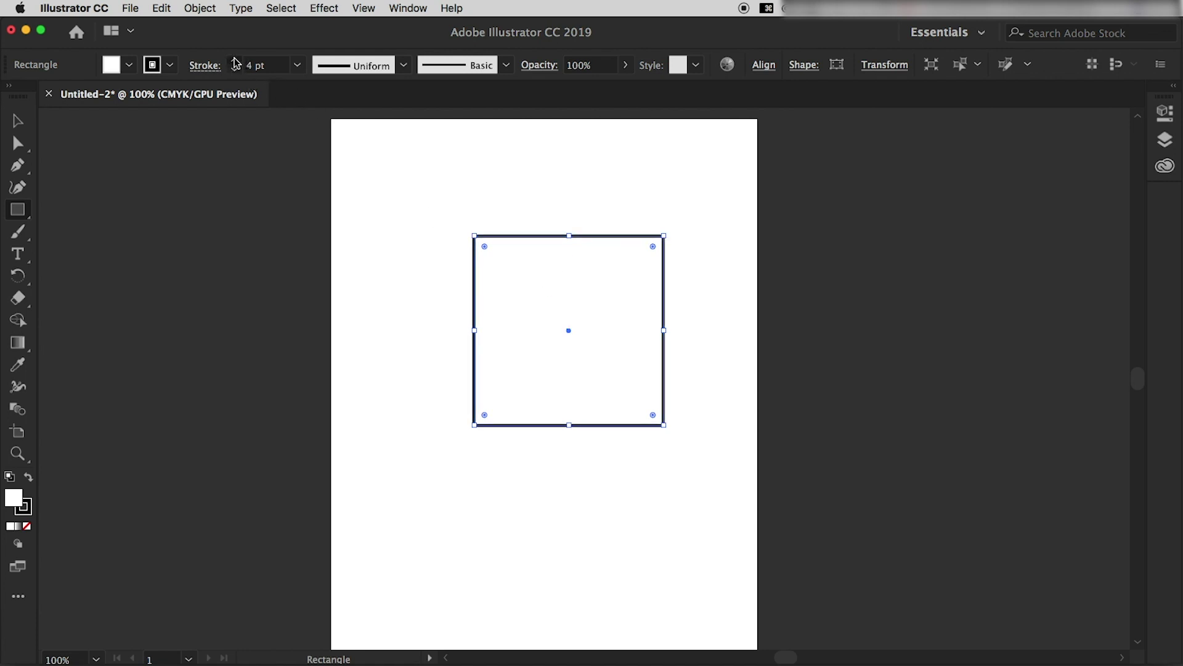
triple_click(234, 60)
left_click(234, 59)
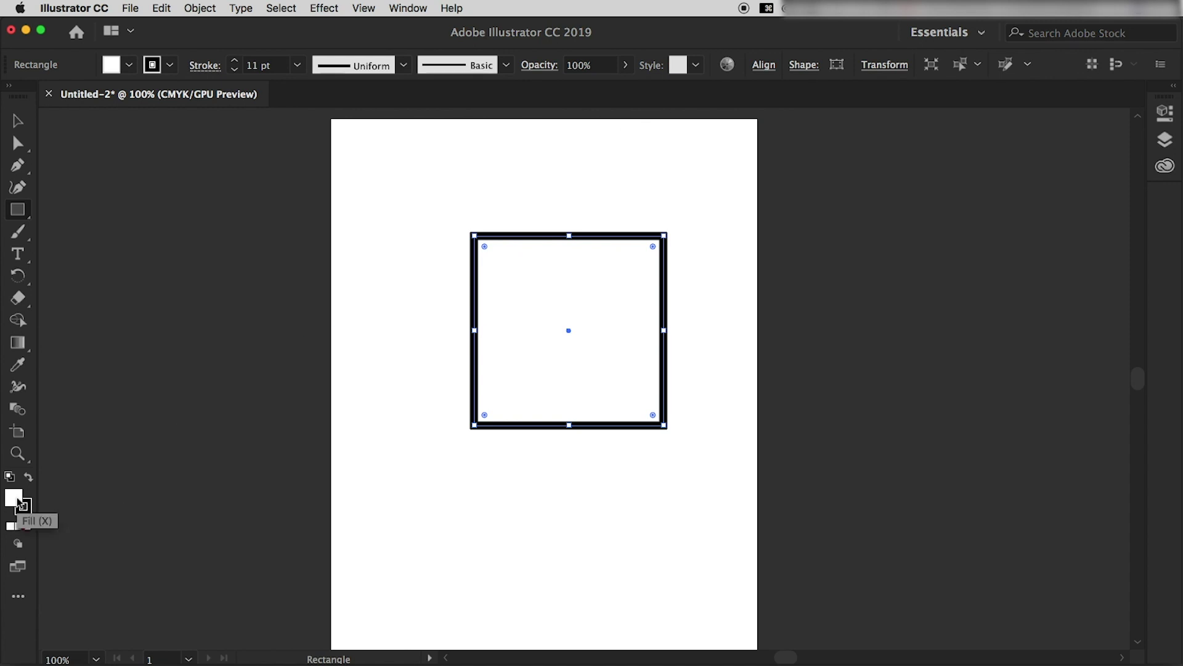
left_click(17, 120)
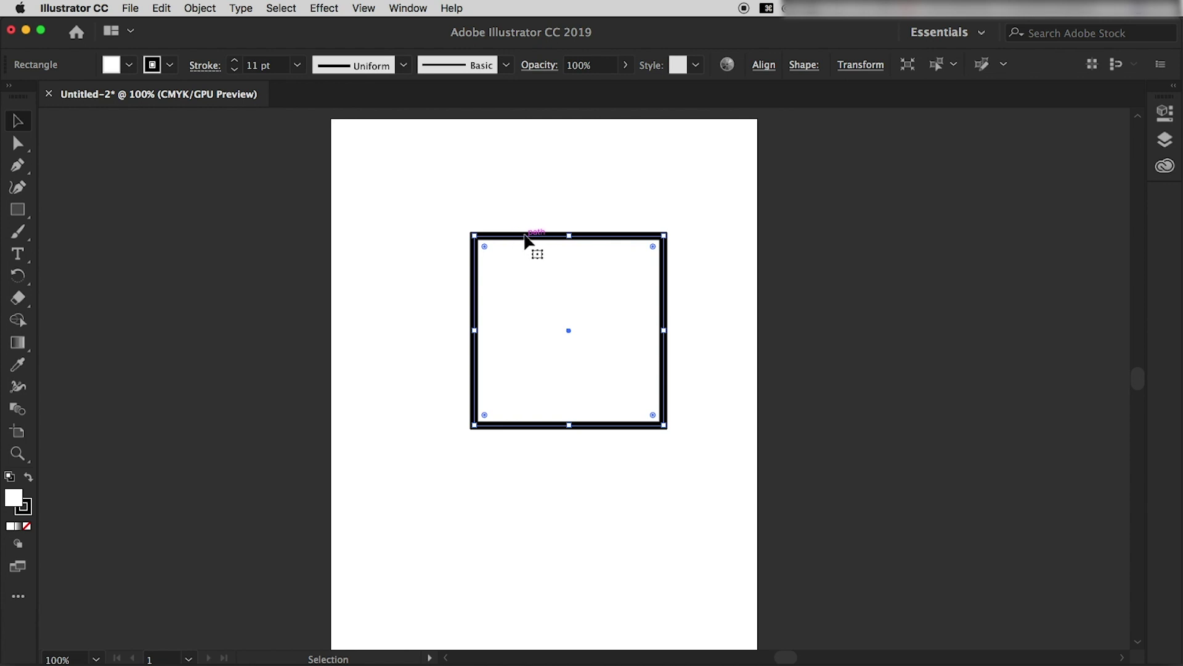
Fill the square with blue swatch 1b75bc, confirm it in Color Picker, then deselect
left_click(128, 65)
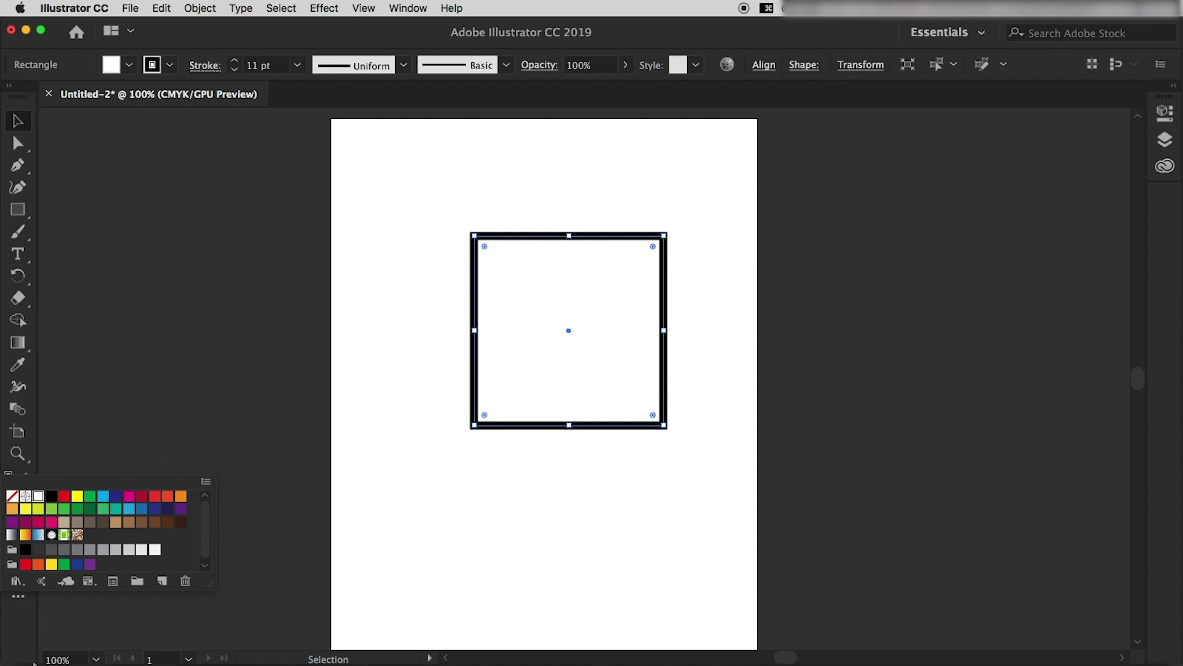
scroll(62, 545, "down", 1)
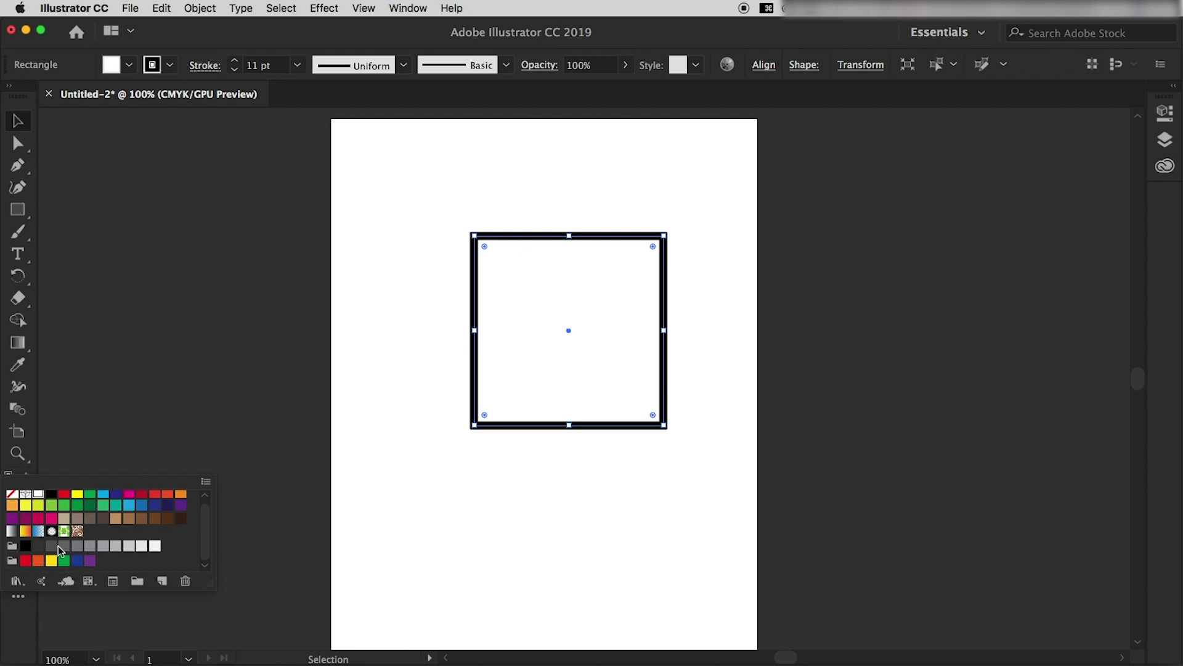
left_click(139, 512)
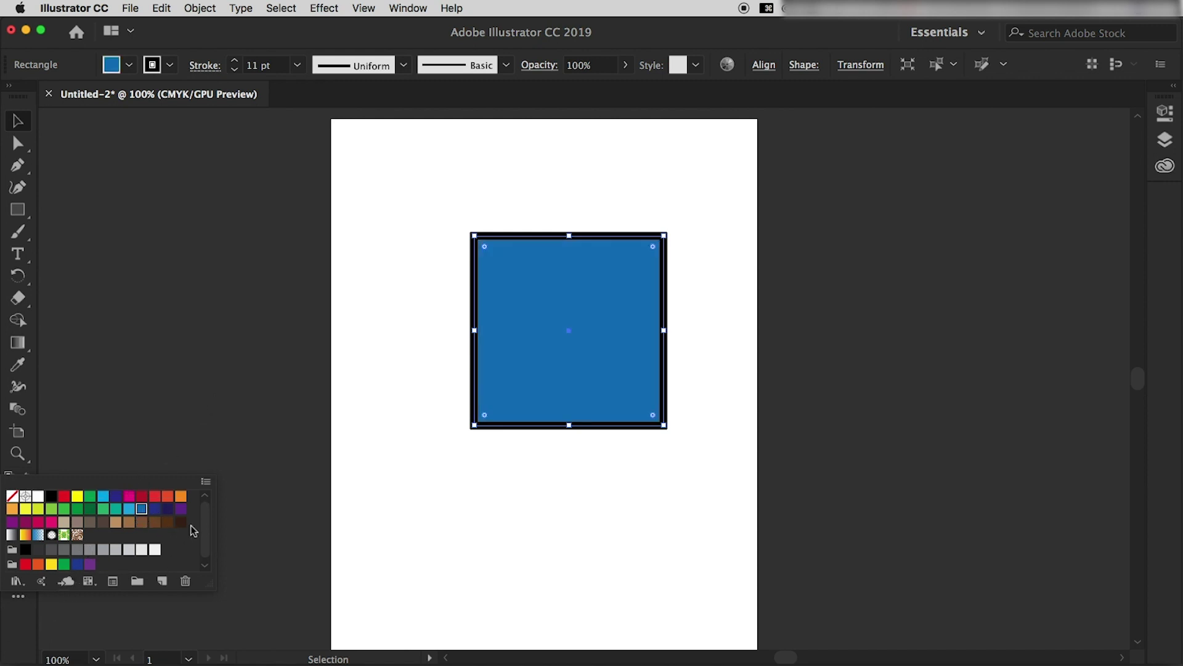
left_click(207, 33)
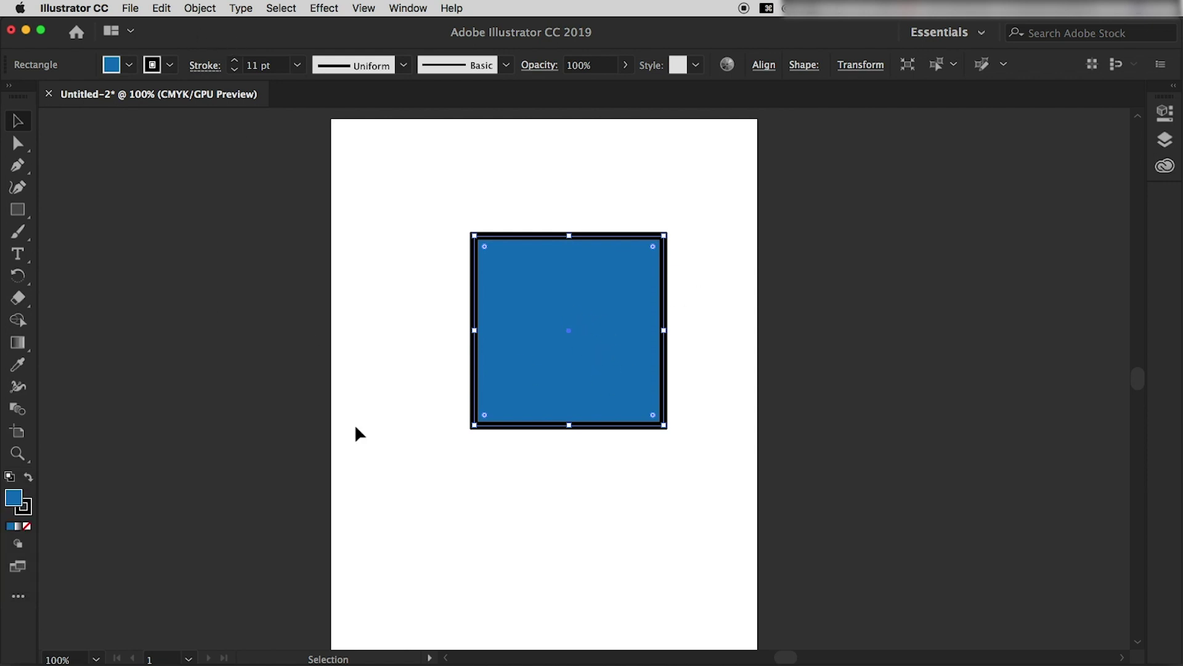
double_click(17, 503)
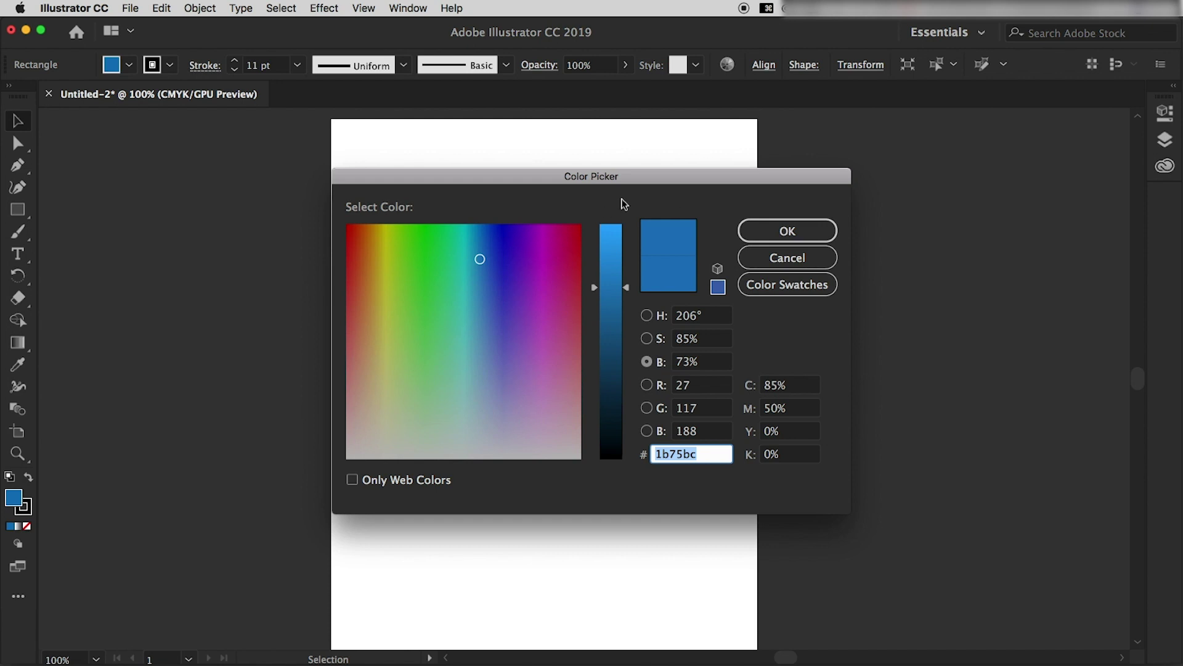
left_click(806, 236)
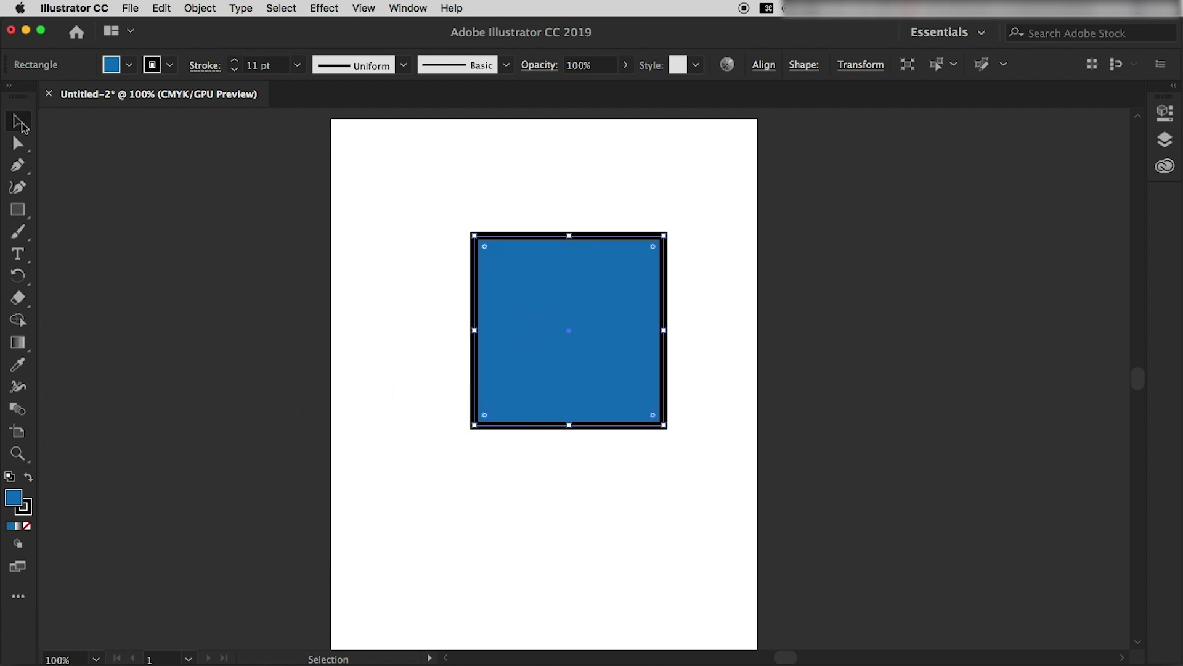
left_click(525, 181)
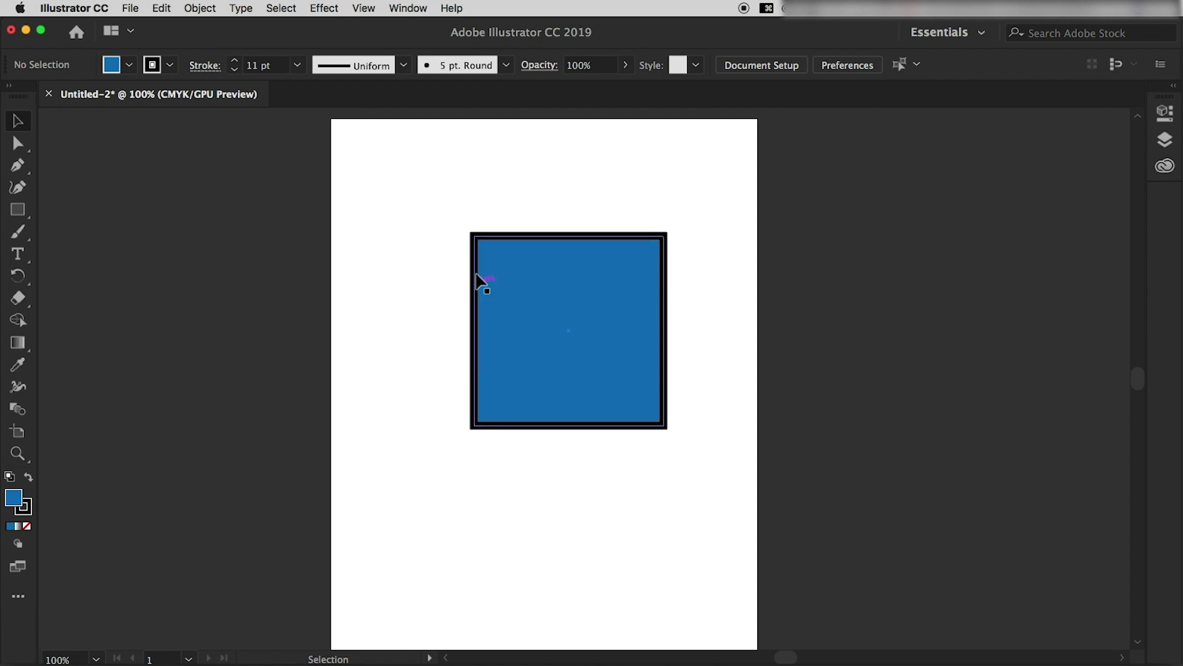
Swap the square's fill and stroke repeatedly, ending with black fill and blue stroke
left_click(575, 345)
left_click(27, 481)
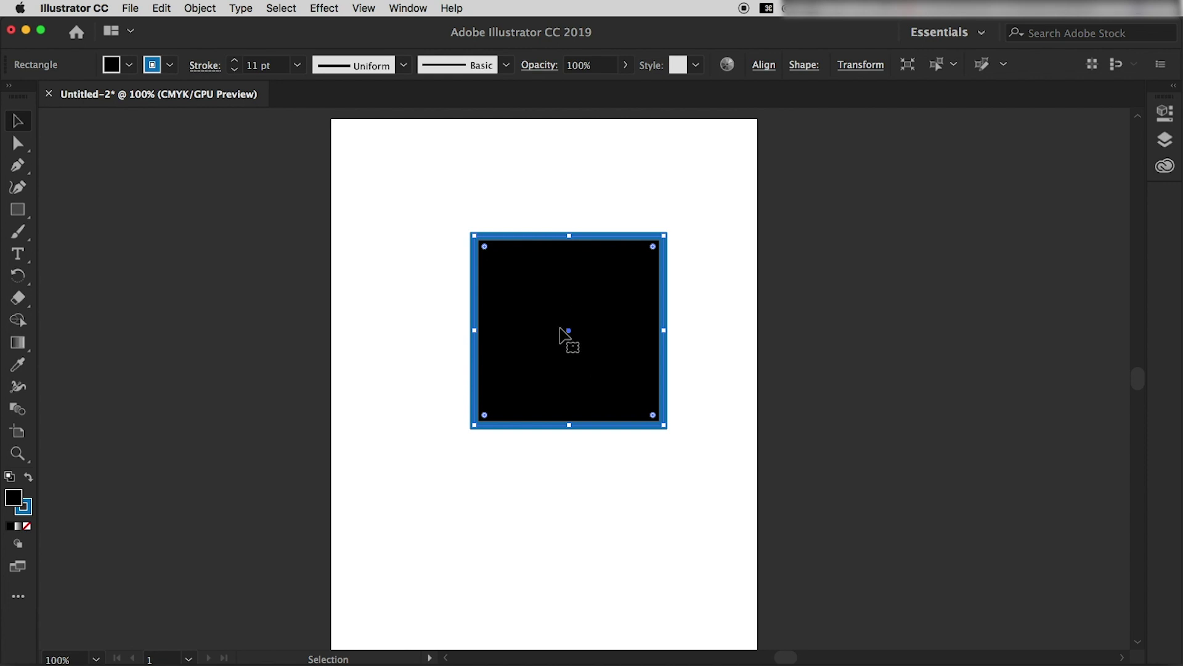
left_click(28, 479)
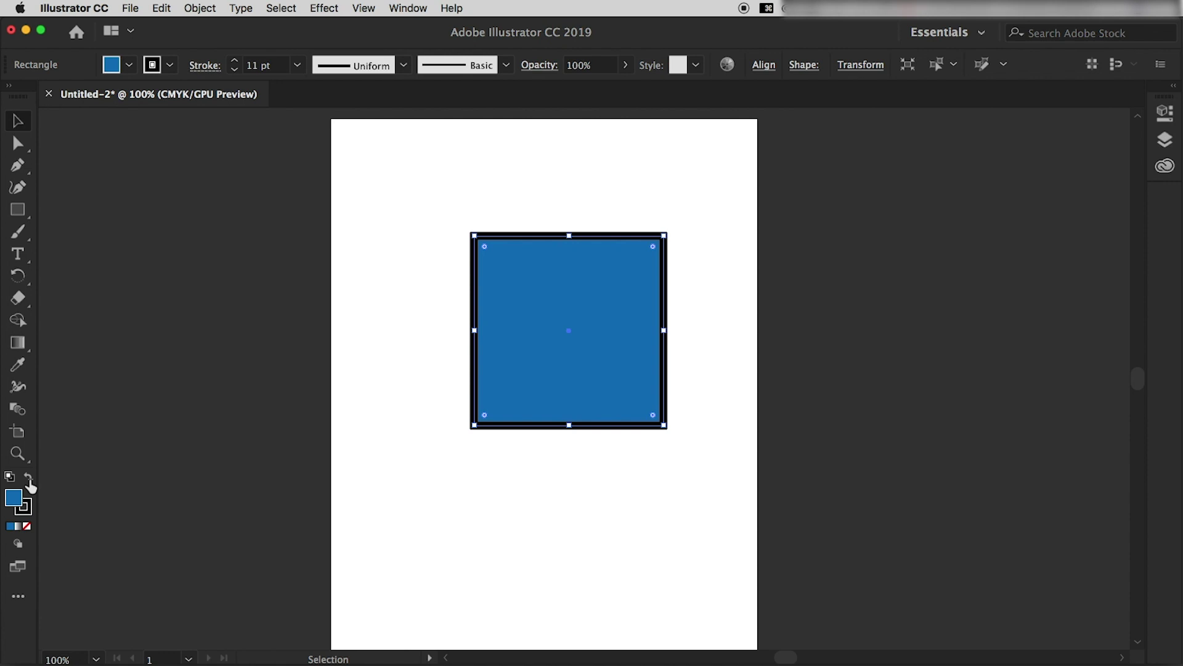
key("shift+x")
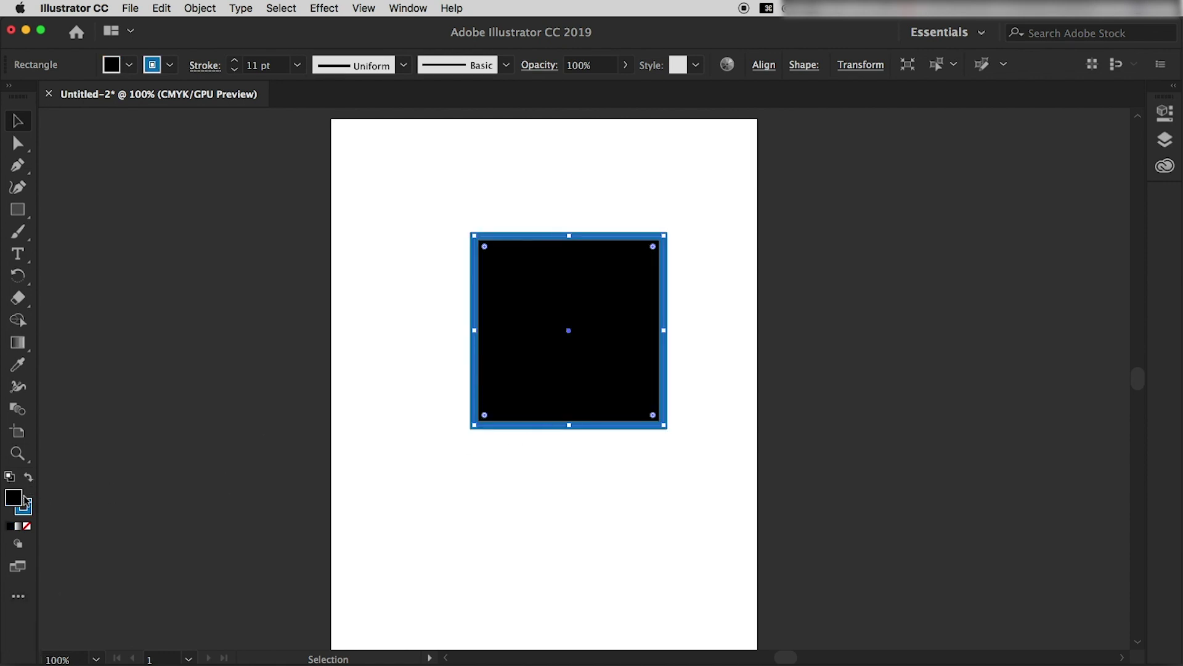
key("shift+x")
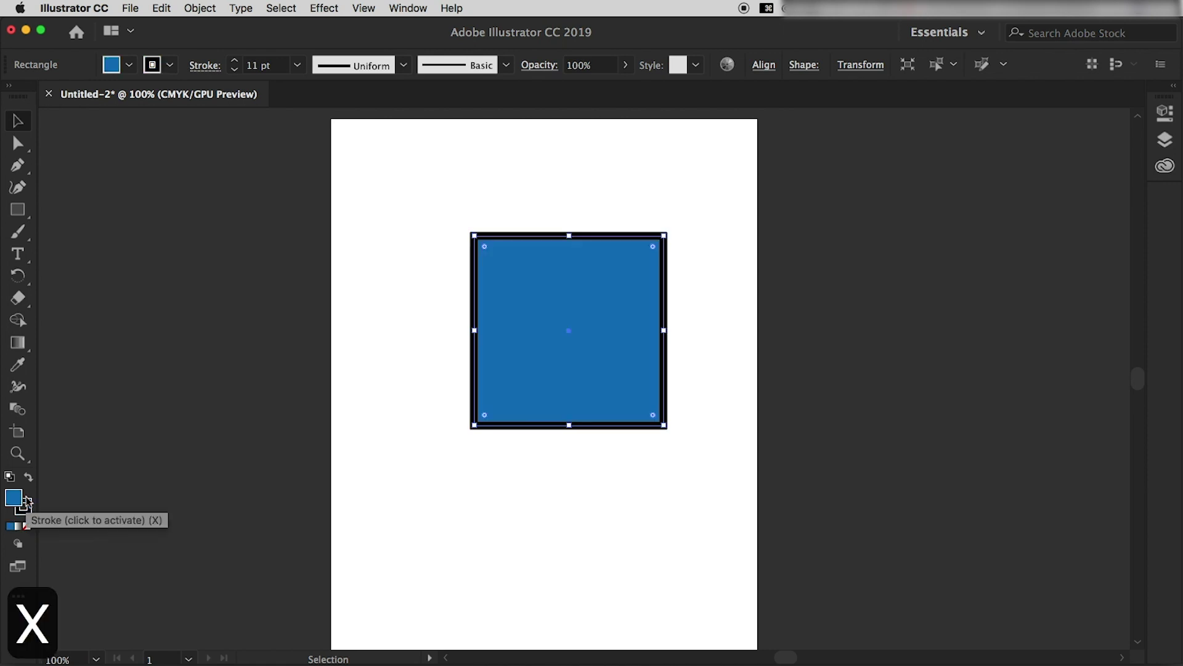
key("shift+x")
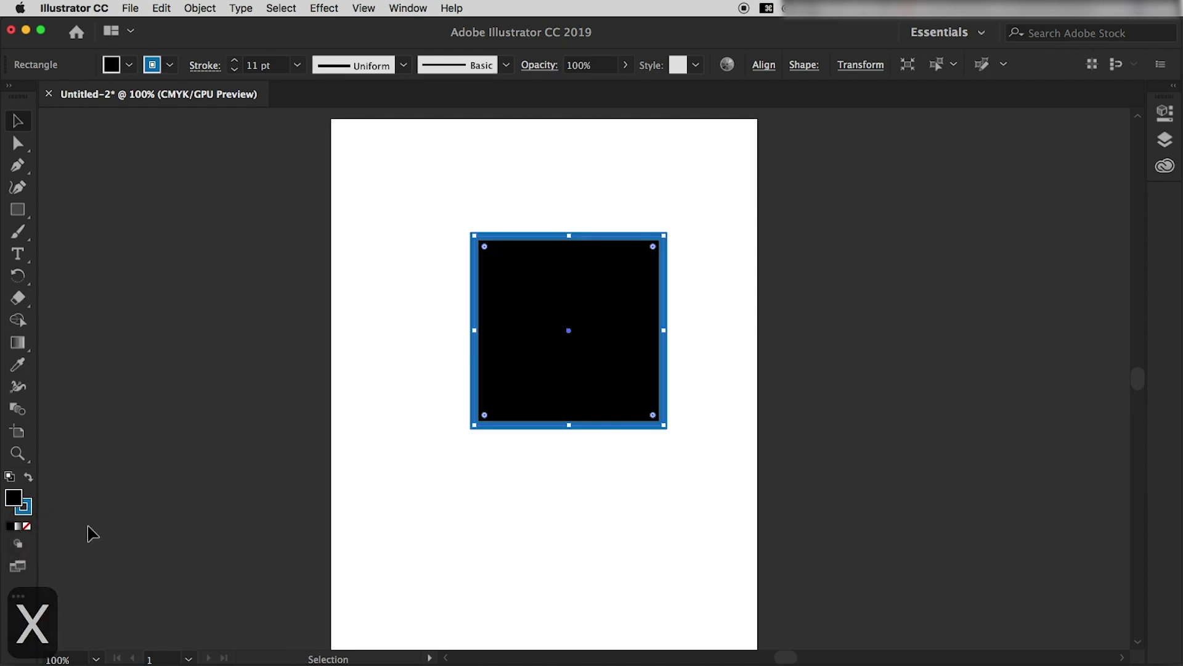
key("shift+x")
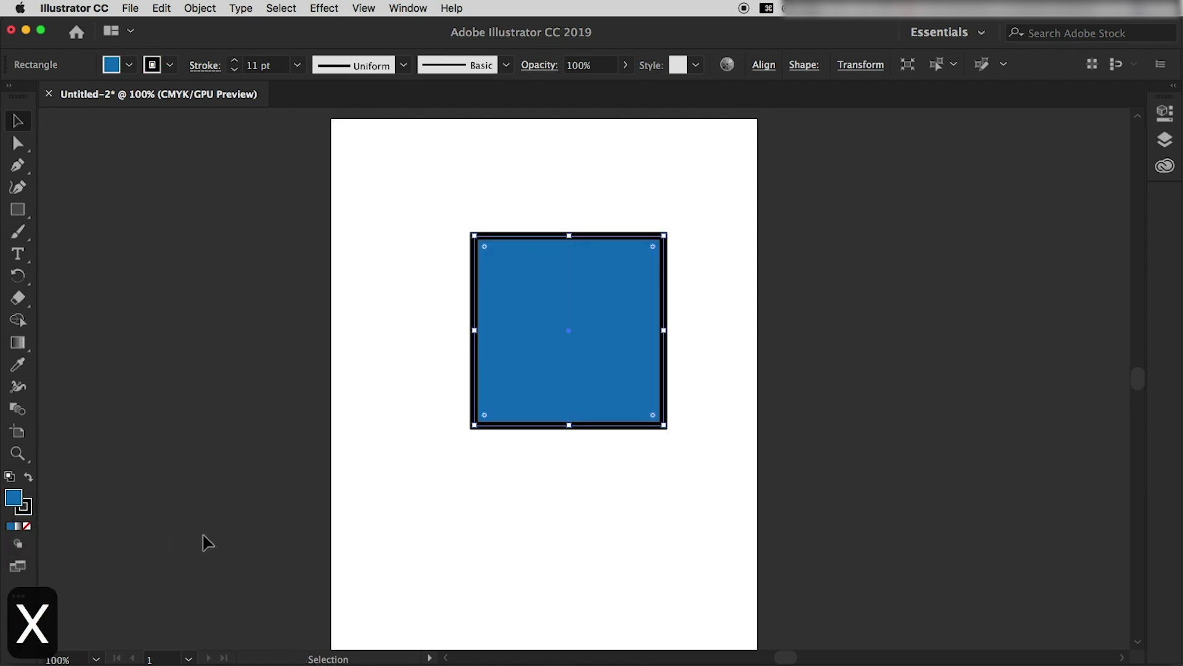
key("shift+x")
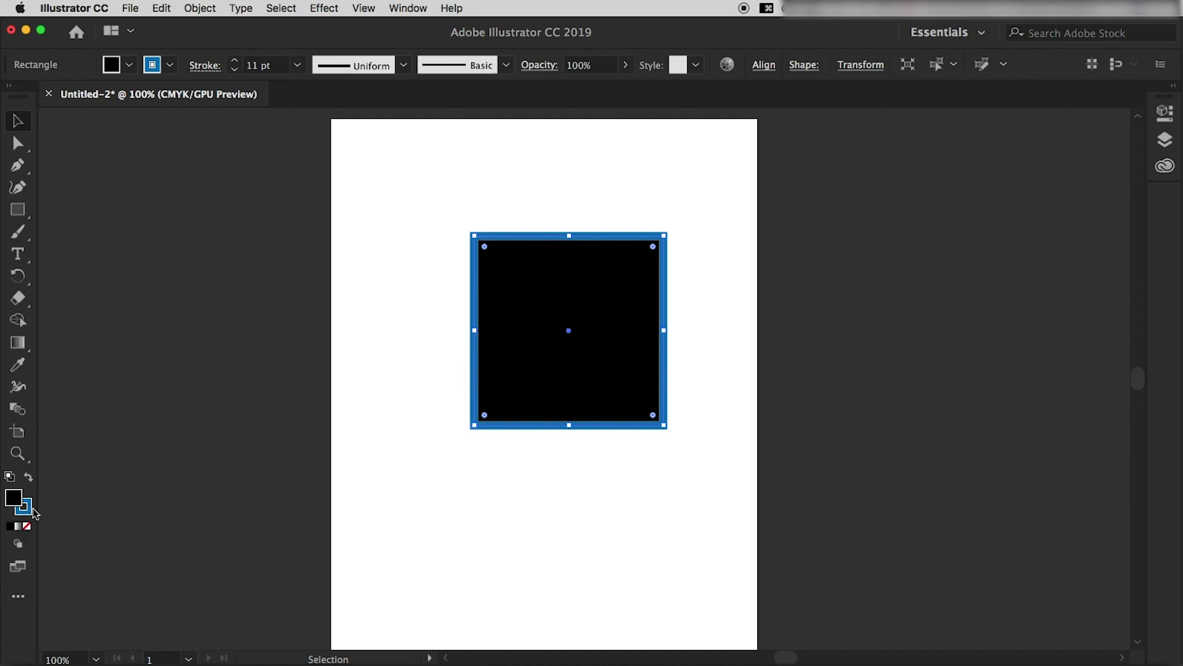
Deselect the square and restore the default white fill and black stroke
left_click(399, 299)
key("d")
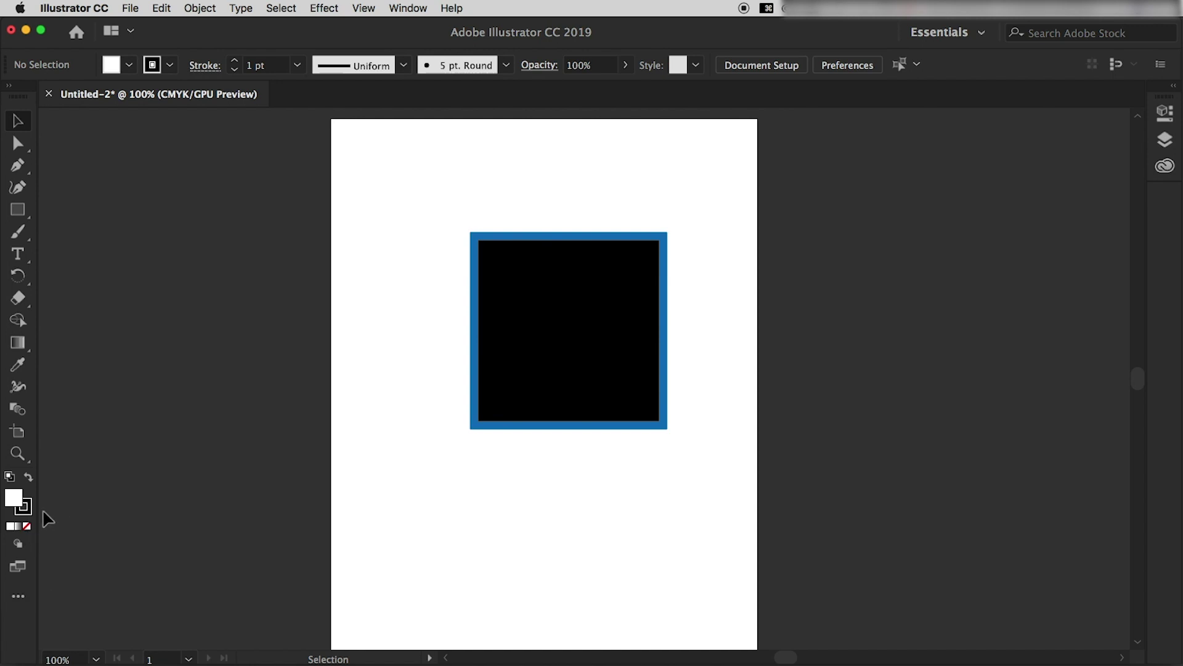
key("ctrl+z")
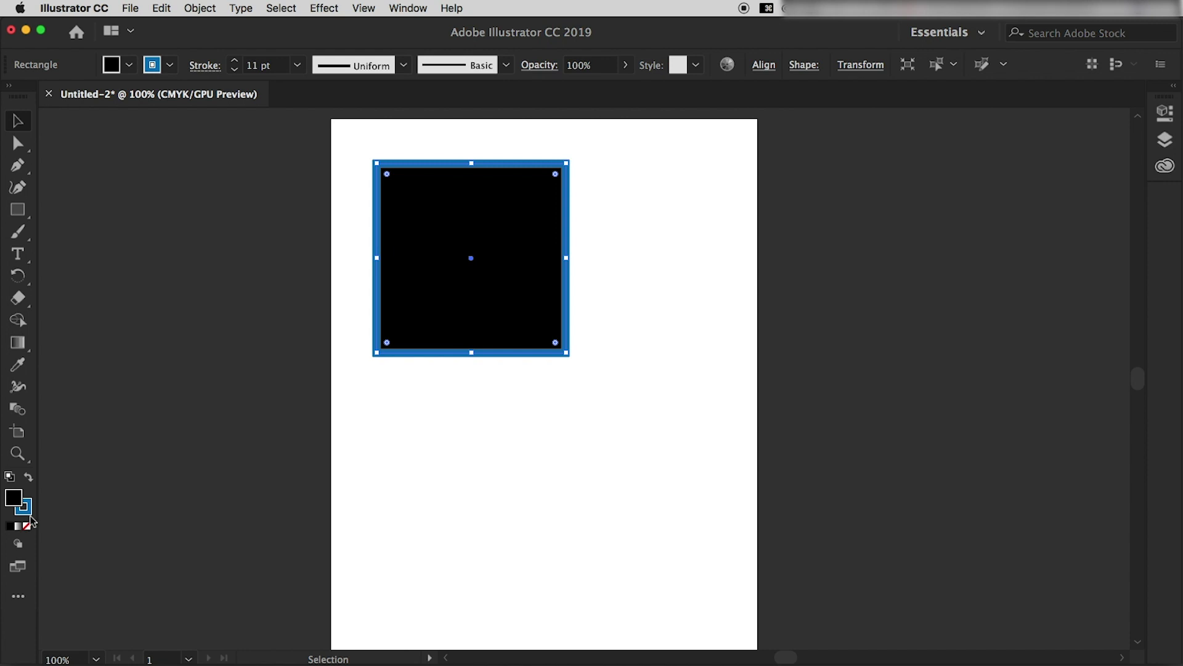
left_click(446, 497)
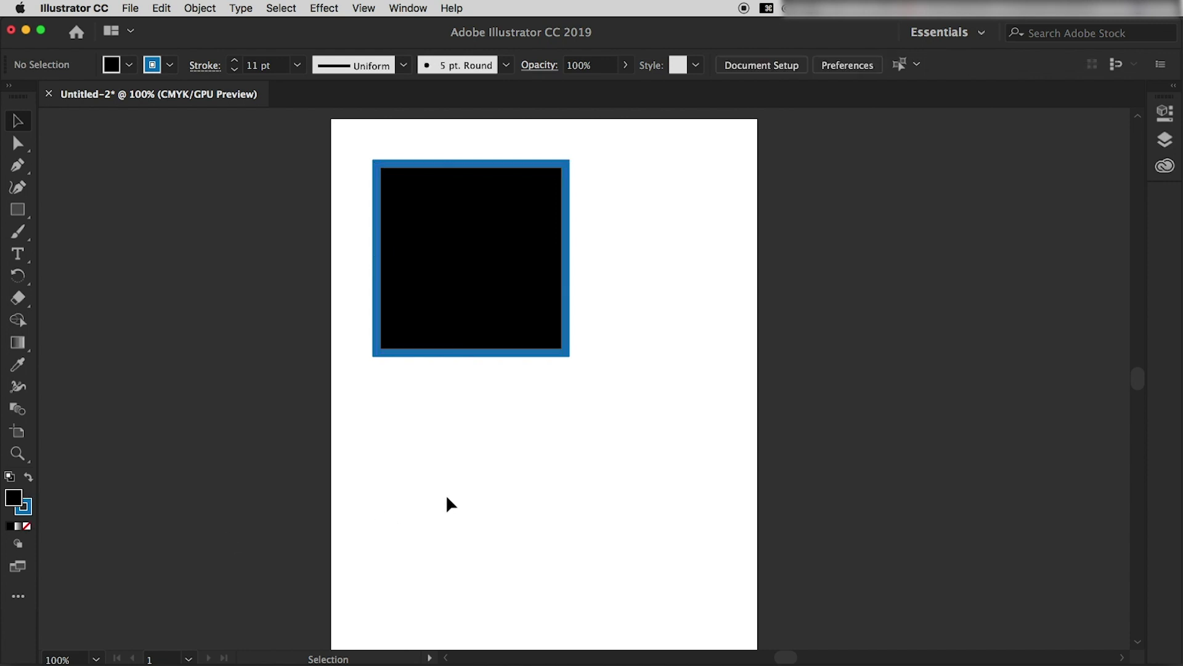
left_click(9, 478)
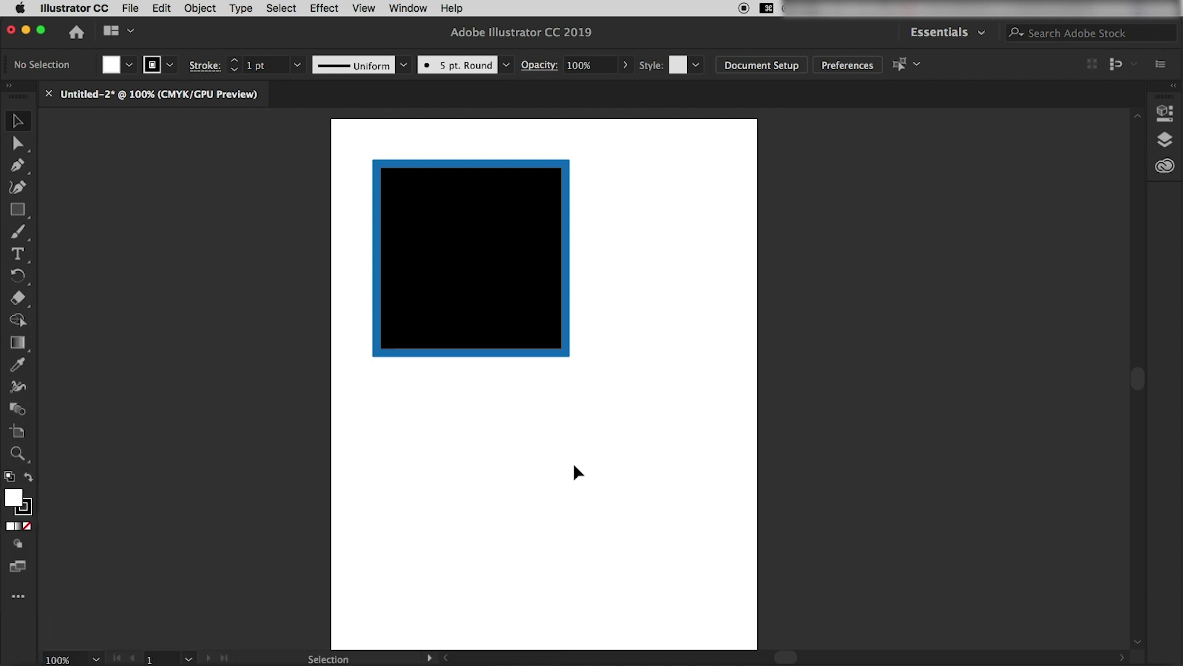
Move the black square slightly to the right and clear the selection
scroll(573, 419, "down", 3)
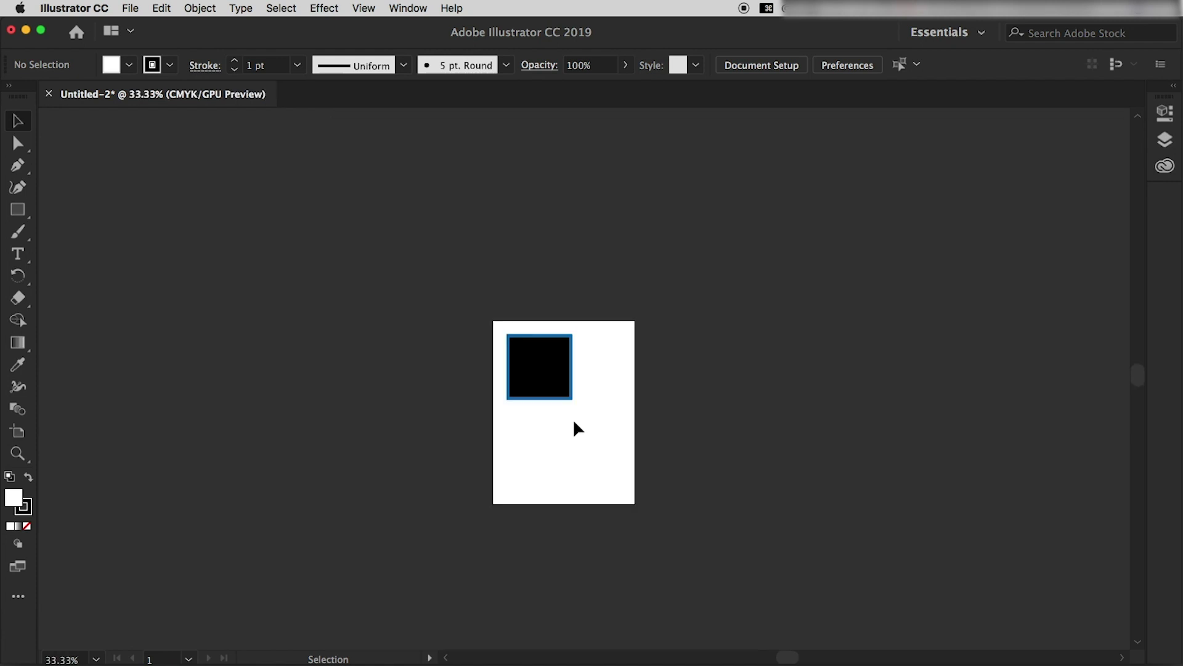
scroll(568, 431, "up", 2)
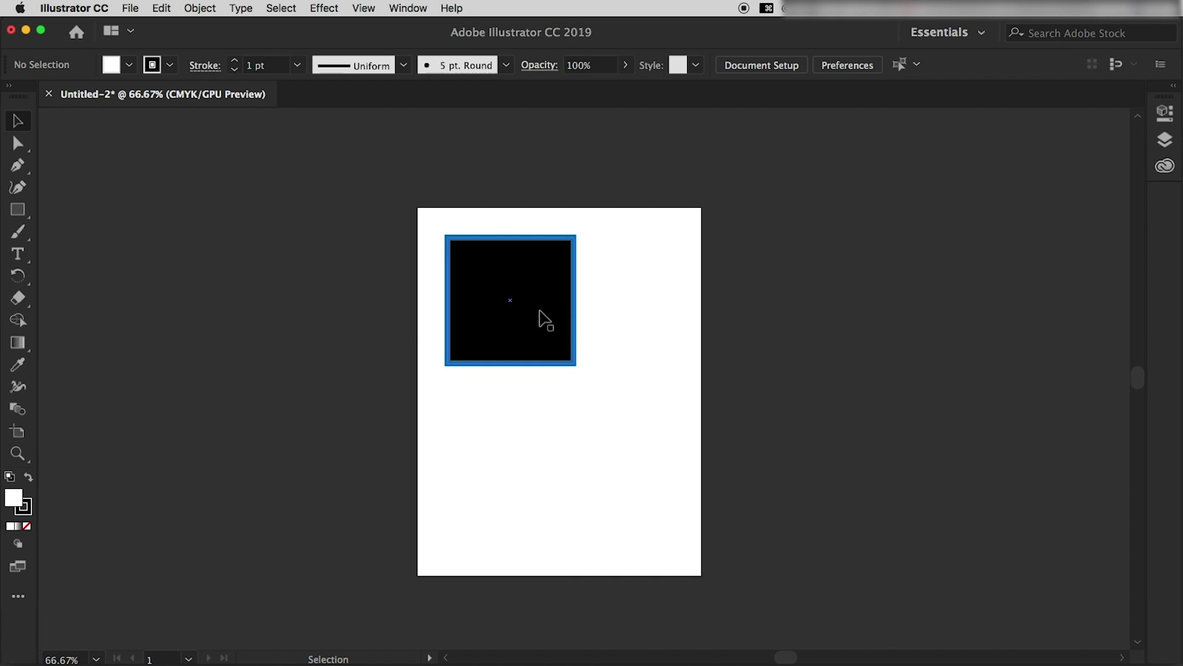
left_click_drag(511, 333, 536, 359)
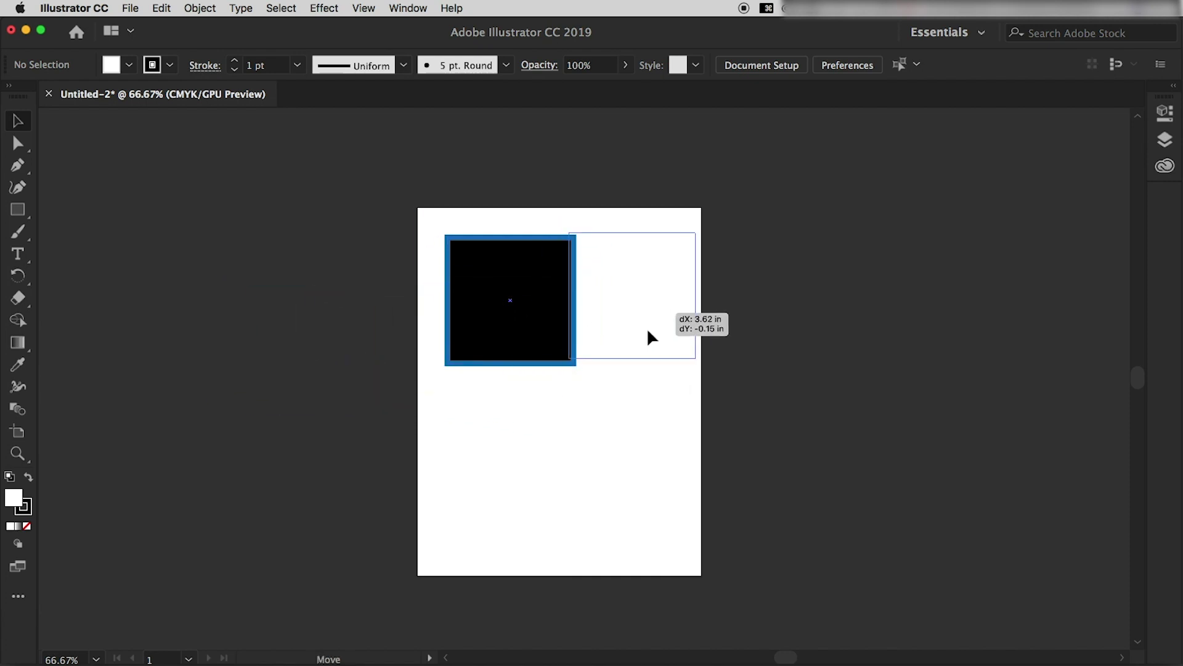
left_click_drag(536, 359, 534, 324)
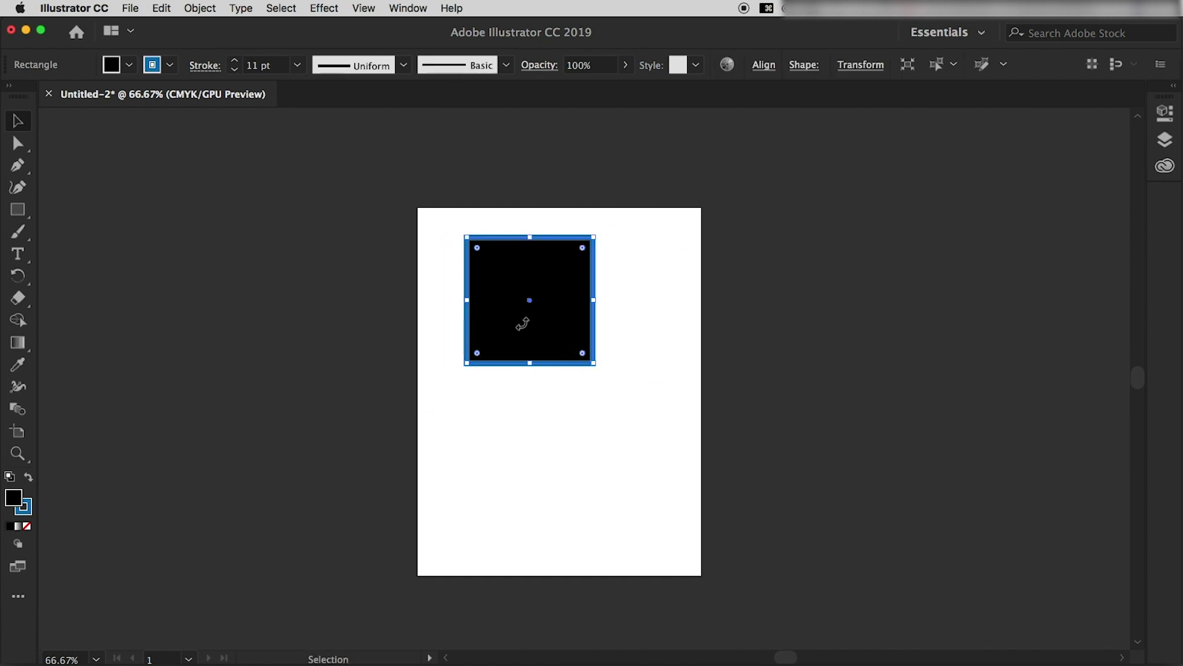
key("super+shift+a")
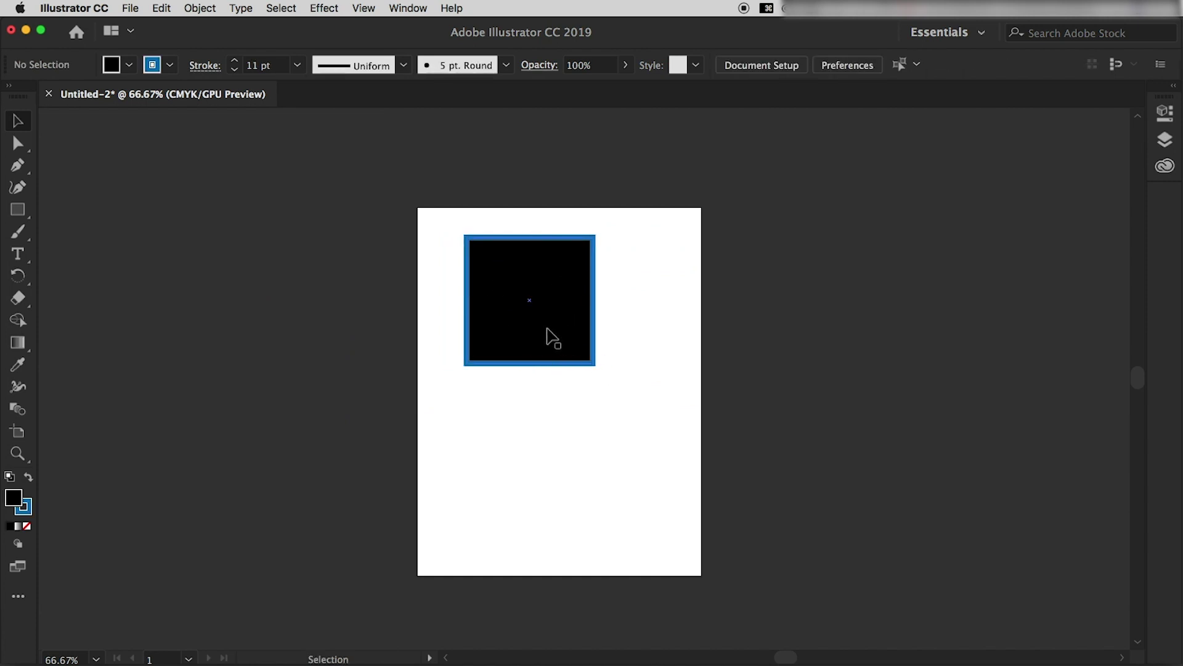
Make two trial copies of the square beside the artboard, then undo both
left_click_drag(544, 355, 366, 311)
left_click_drag(360, 321, 384, 465)
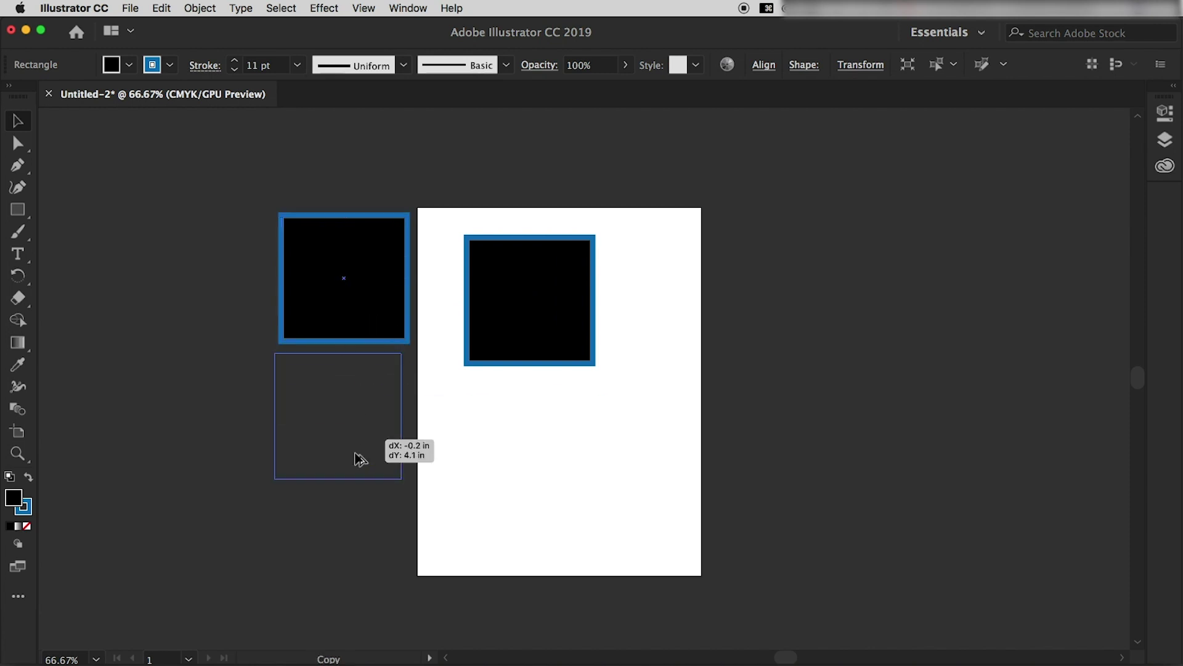
key("ctrl+z")
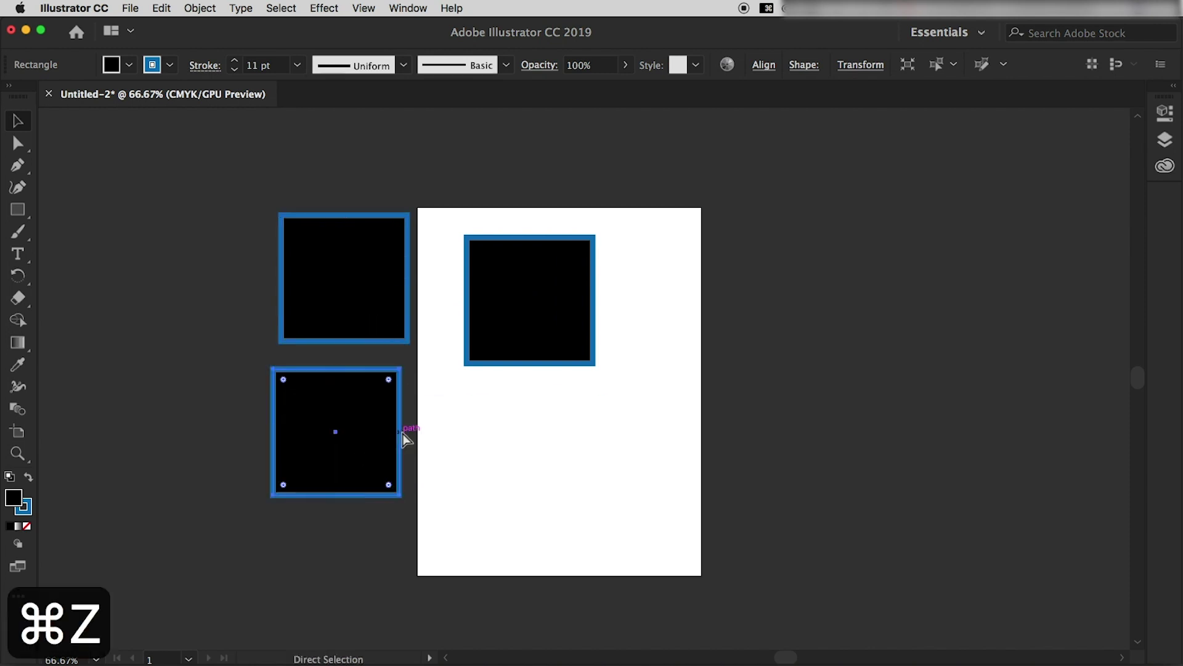
key("ctrl+z")
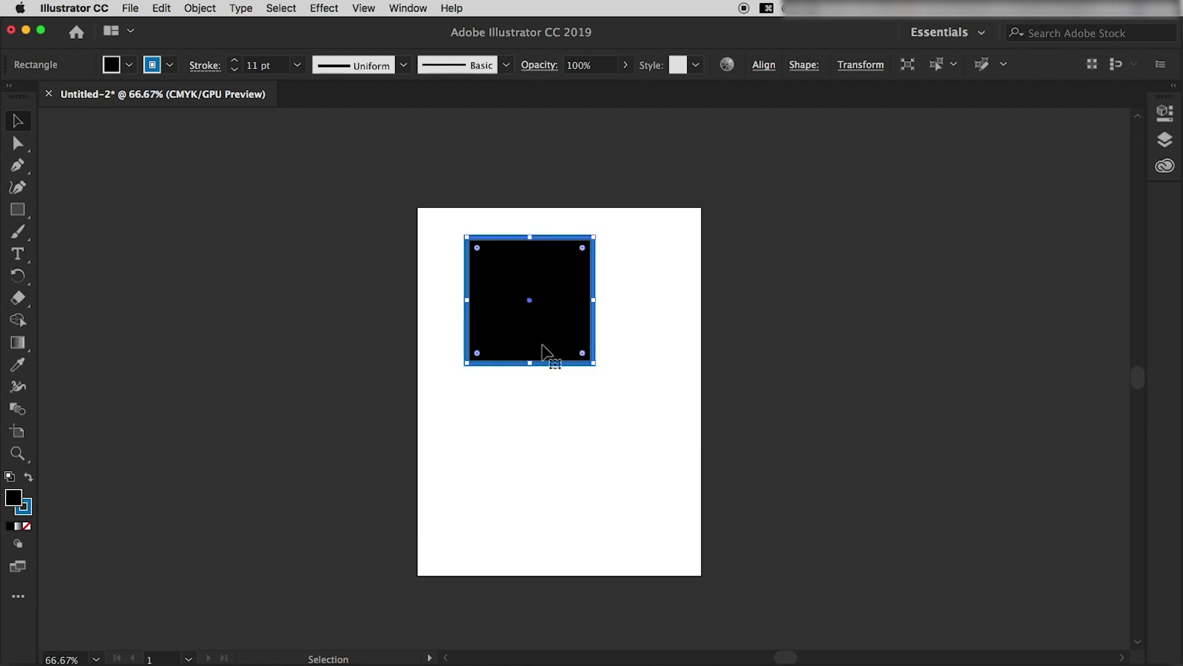
Copy the square left of the artboard, shrink it, and build a column of three small squares
left_click_drag(552, 347, 361, 347, "alt")
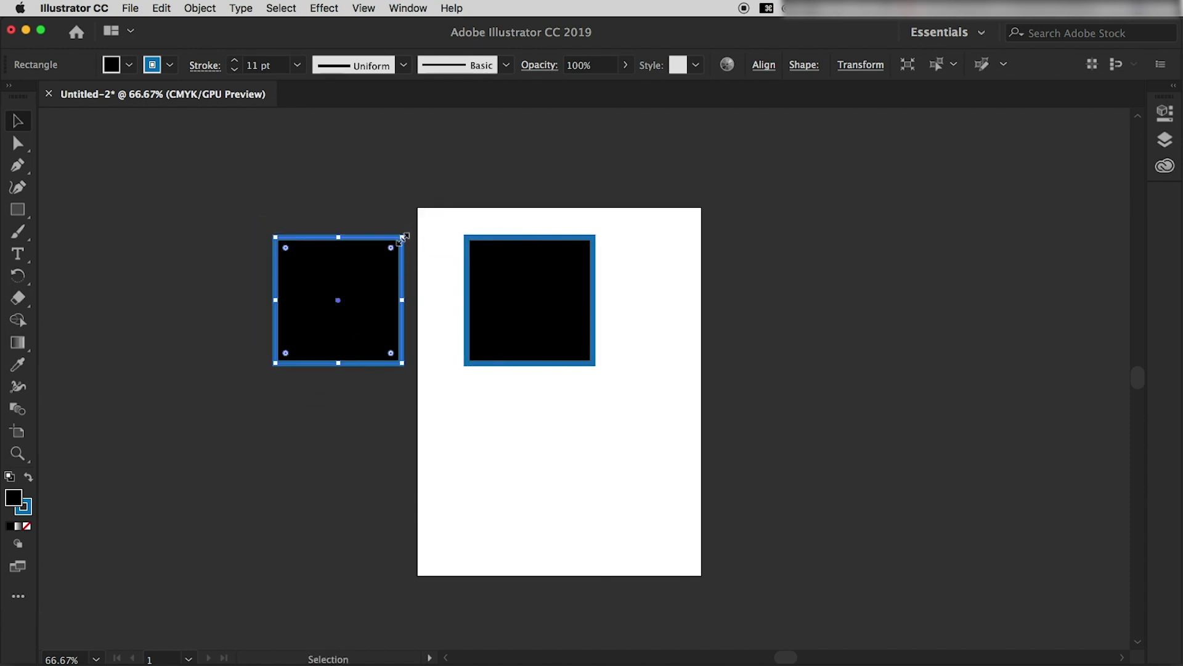
left_click_drag(403, 236, 315, 323)
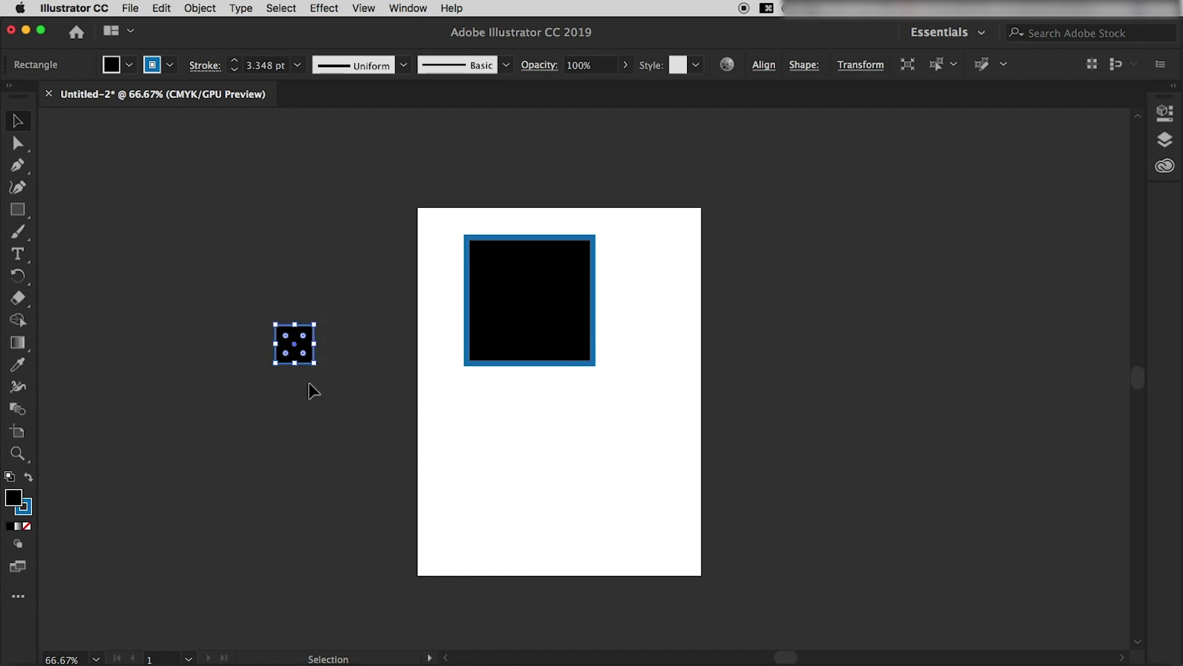
left_click(310, 407)
mouse_move(305, 364)
left_mouse_down()
mouse_move(397, 327)
mouse_move(390, 445)
left_mouse_up()
left_click_drag(309, 269, 389, 469)
left_click_drag(391, 343, 359, 334)
left_click(317, 531)
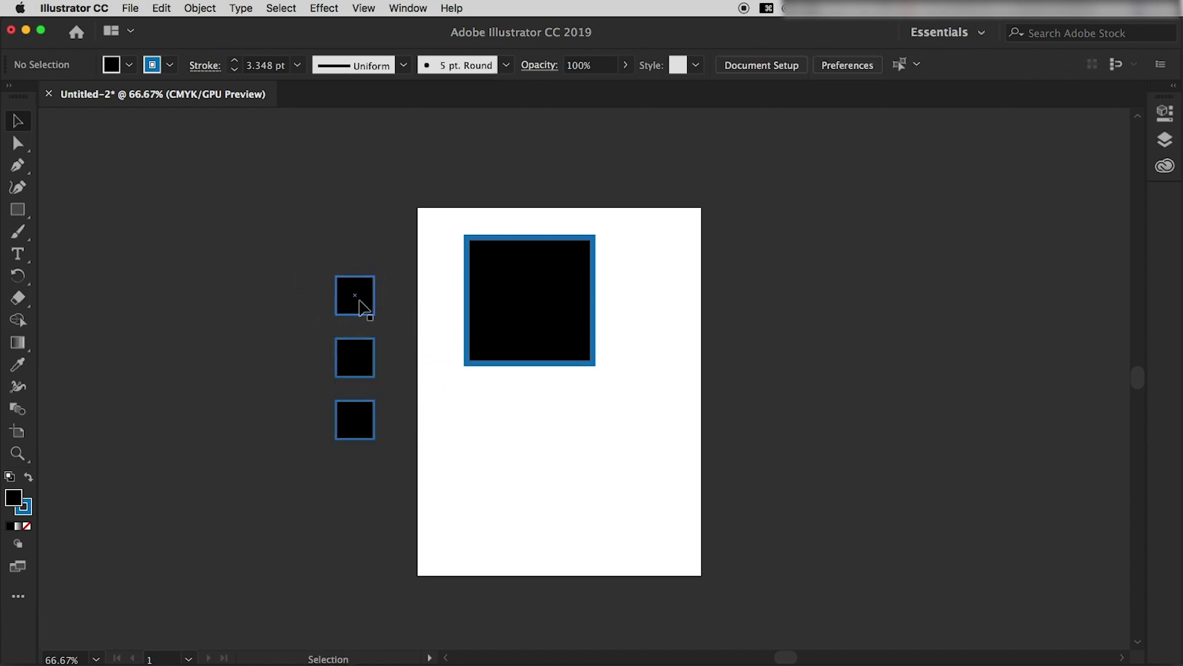
left_click(362, 307)
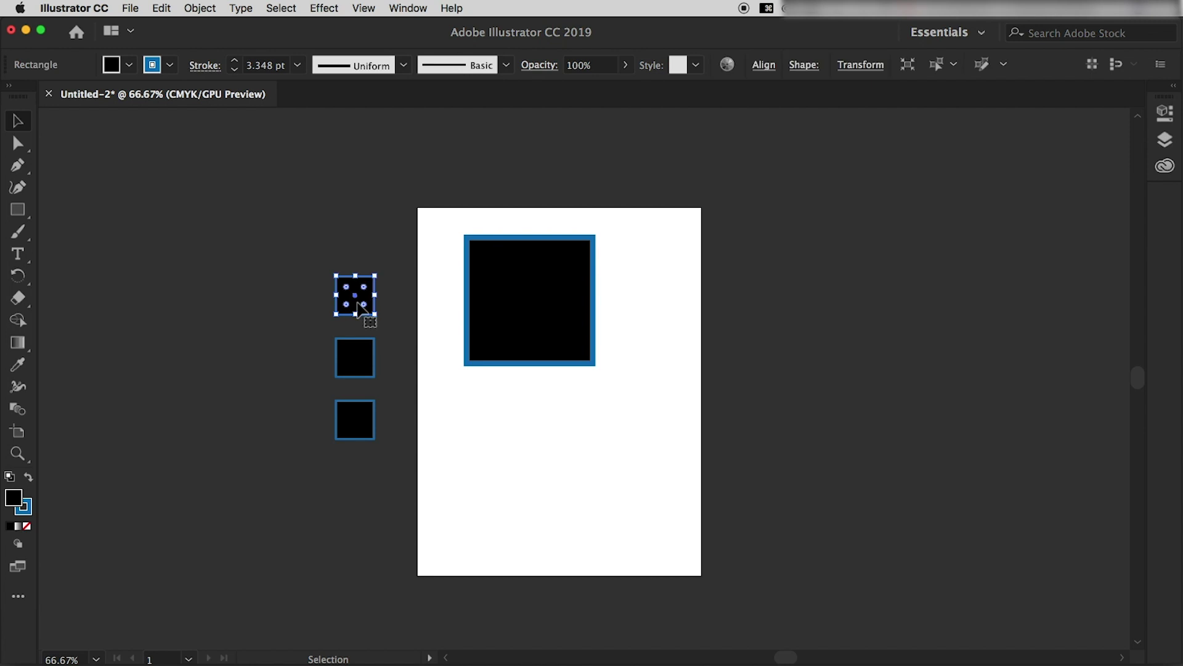
Fill the small squares brown, dark blue and green from top to bottom, then deselect
left_click(129, 64)
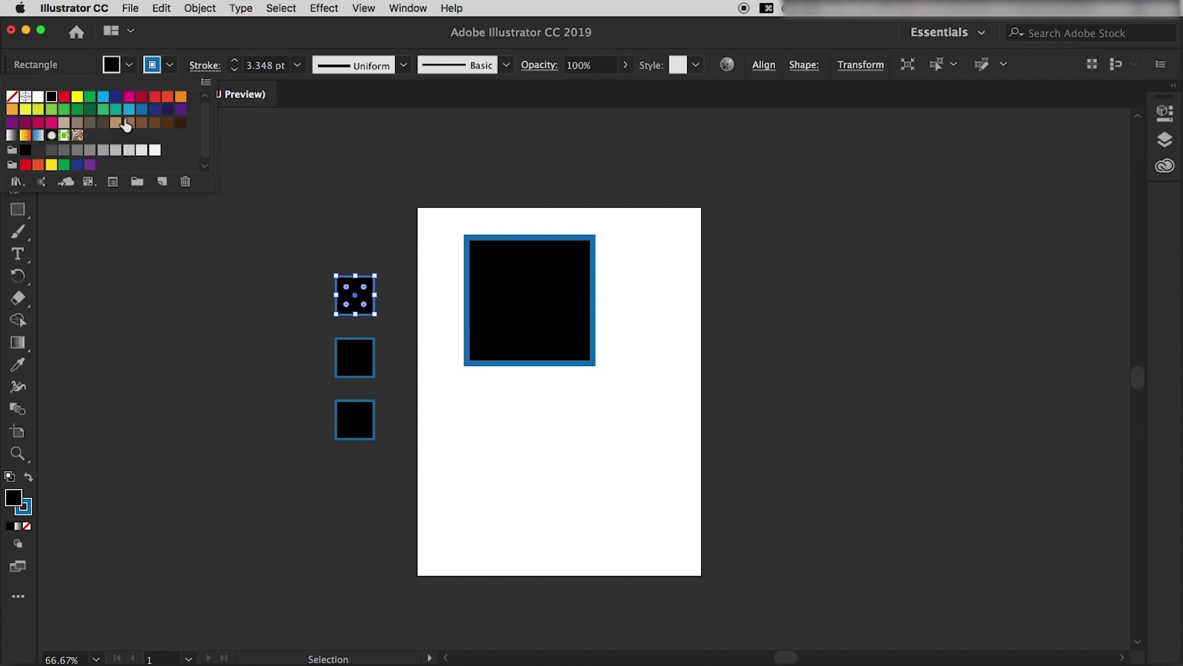
left_click(129, 122)
left_click(354, 372)
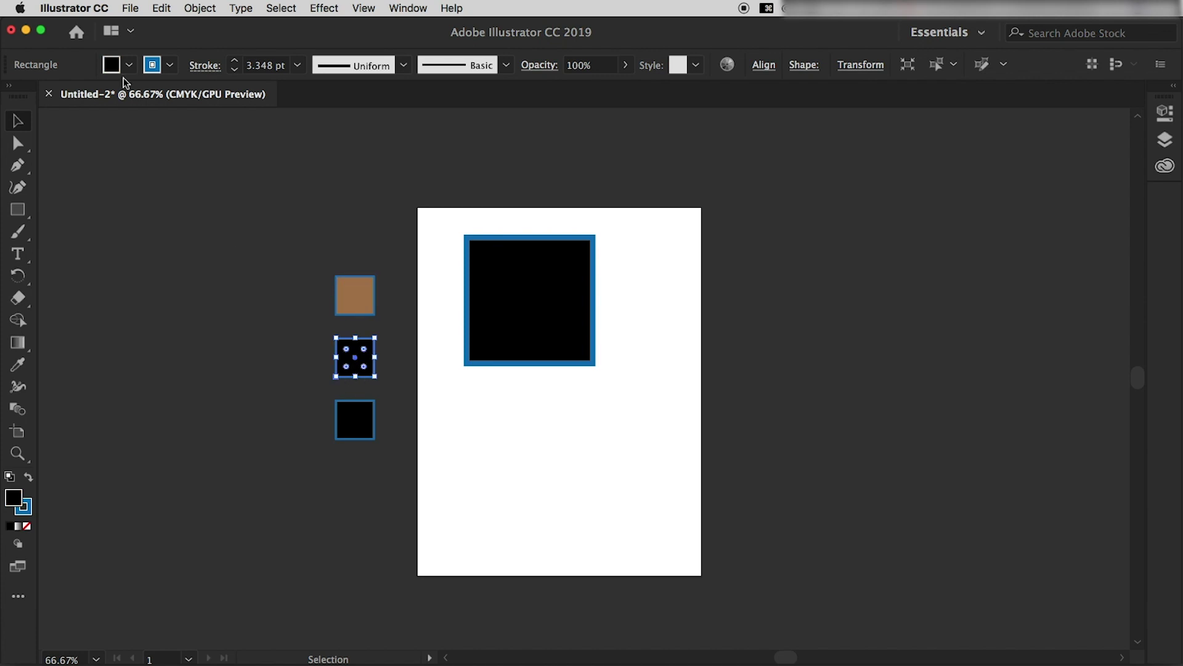
left_click(129, 65)
left_click(117, 100)
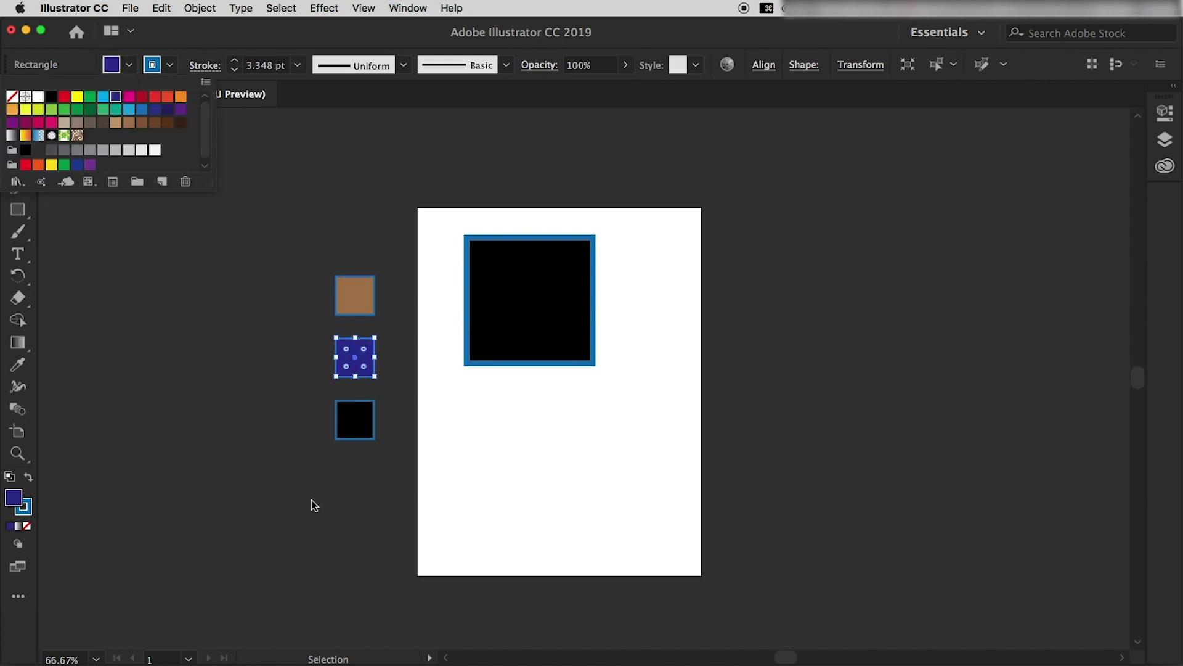
left_click(355, 431)
left_click(129, 65)
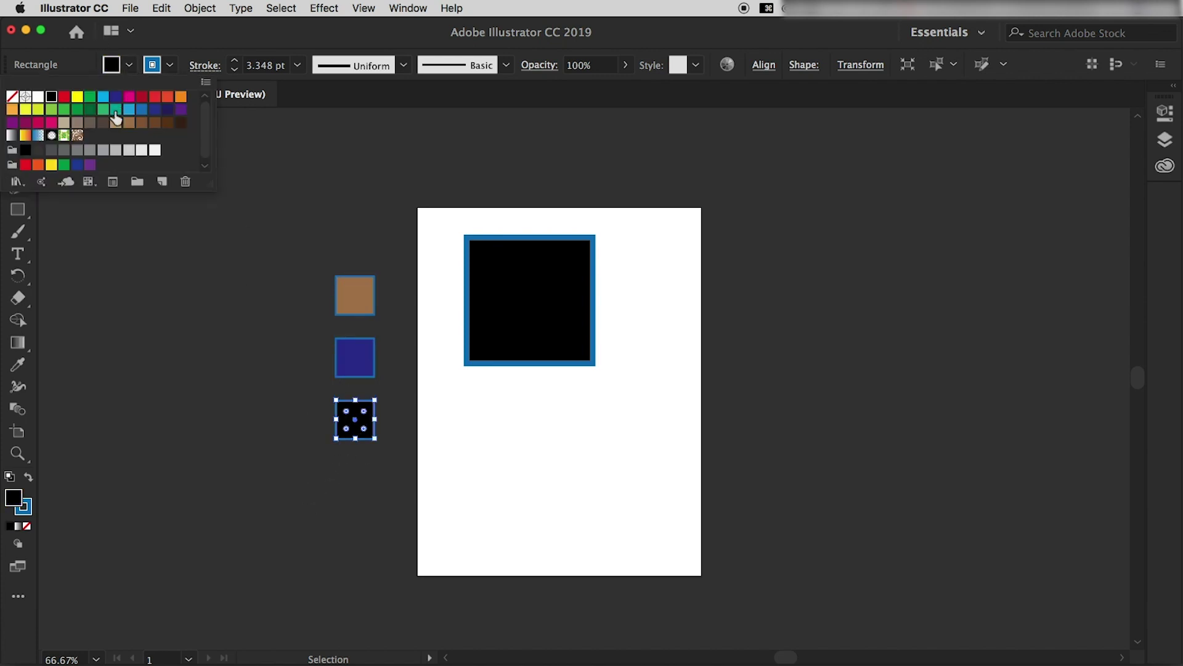
left_click(90, 98)
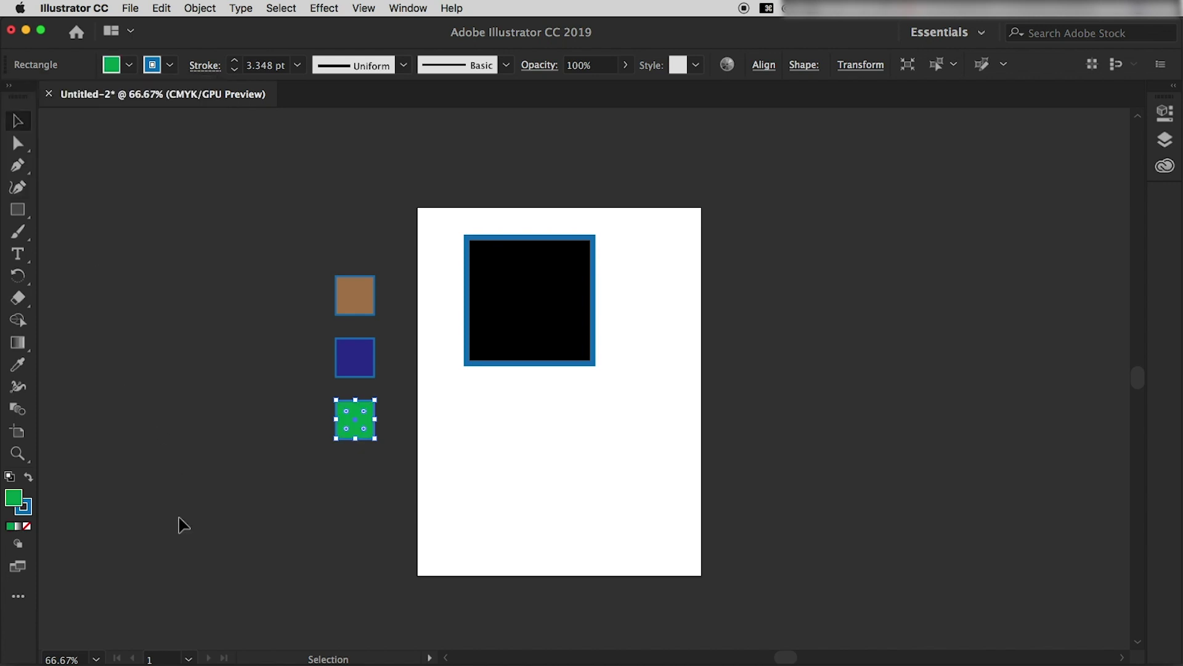
left_click(259, 407)
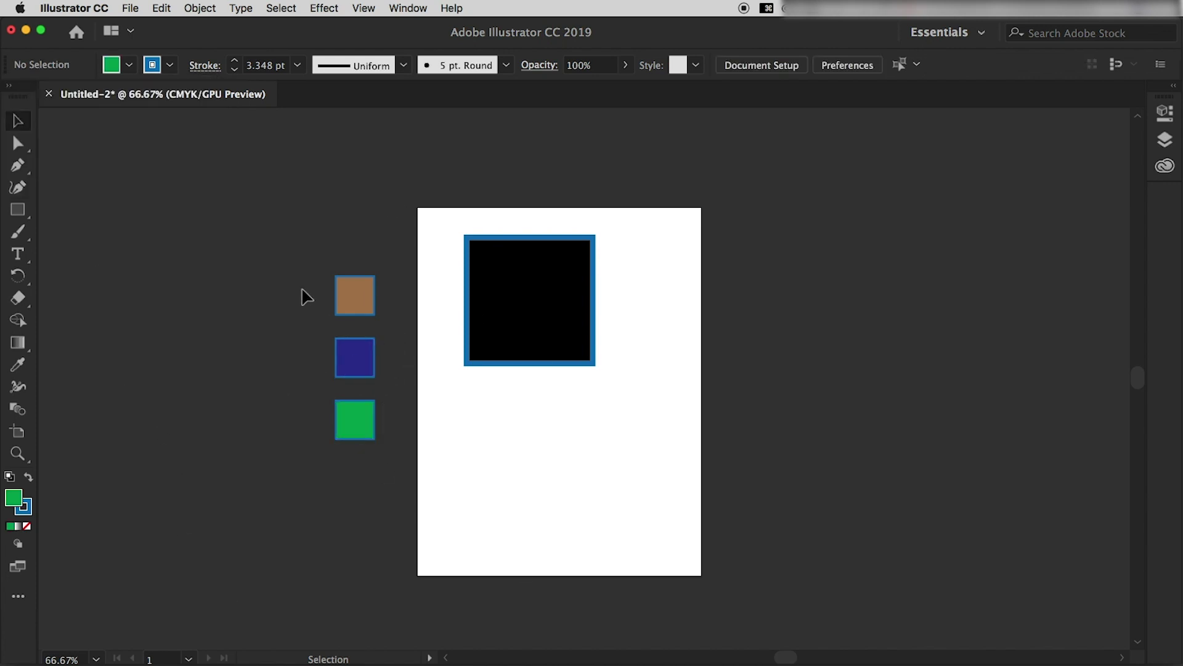
Select the three colour squares and shift them to a new spot
left_click_drag(308, 255, 377, 502)
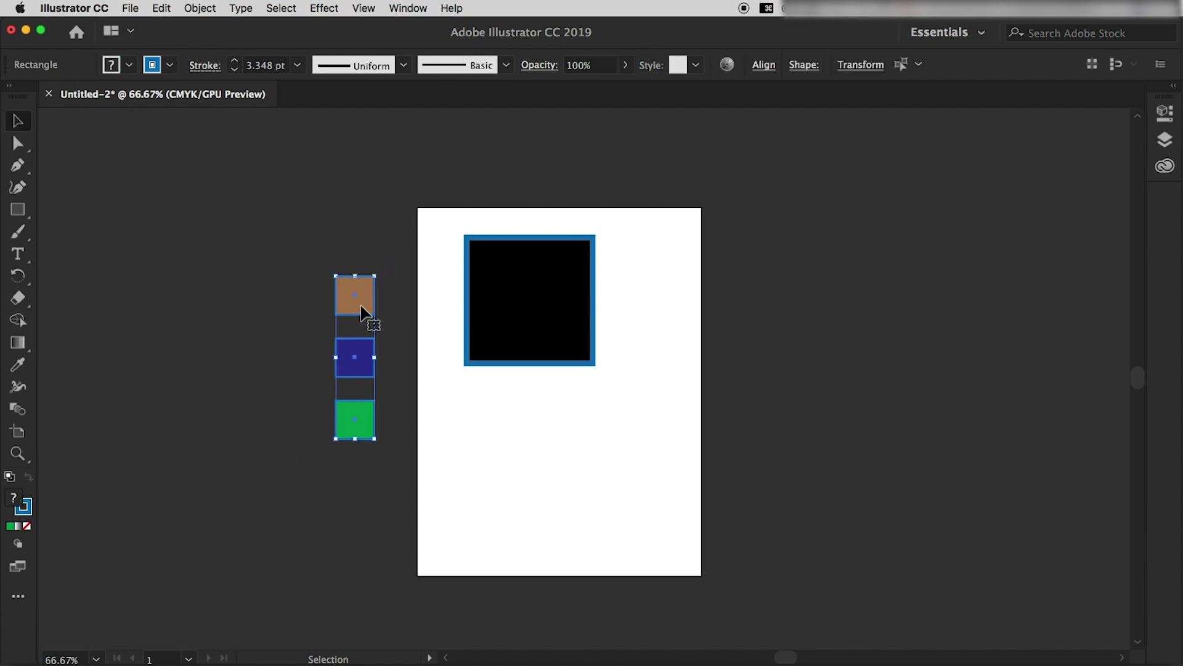
left_click_drag(360, 307, 358, 310)
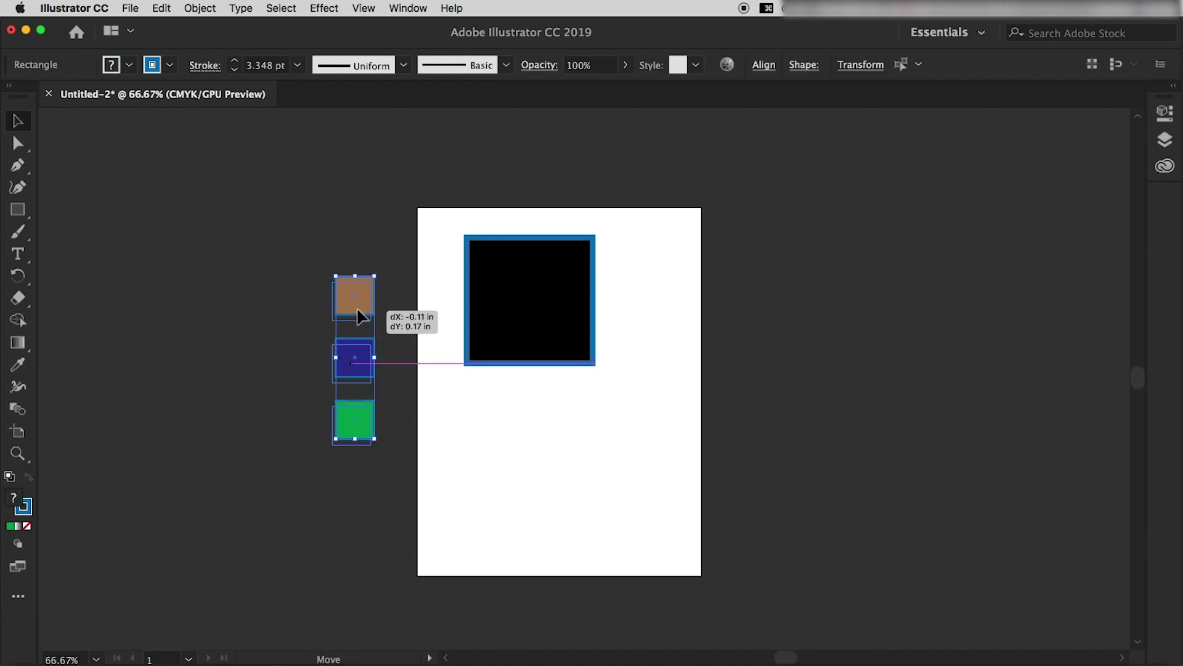
left_click_drag(562, 325, 597, 375)
Move the large black square down toward the artboard centre and deselect
left_click(542, 480)
mouse_move(370, 206)
left_mouse_down()
mouse_move(302, 490)
mouse_move(315, 500)
left_mouse_up()
left_click(317, 502)
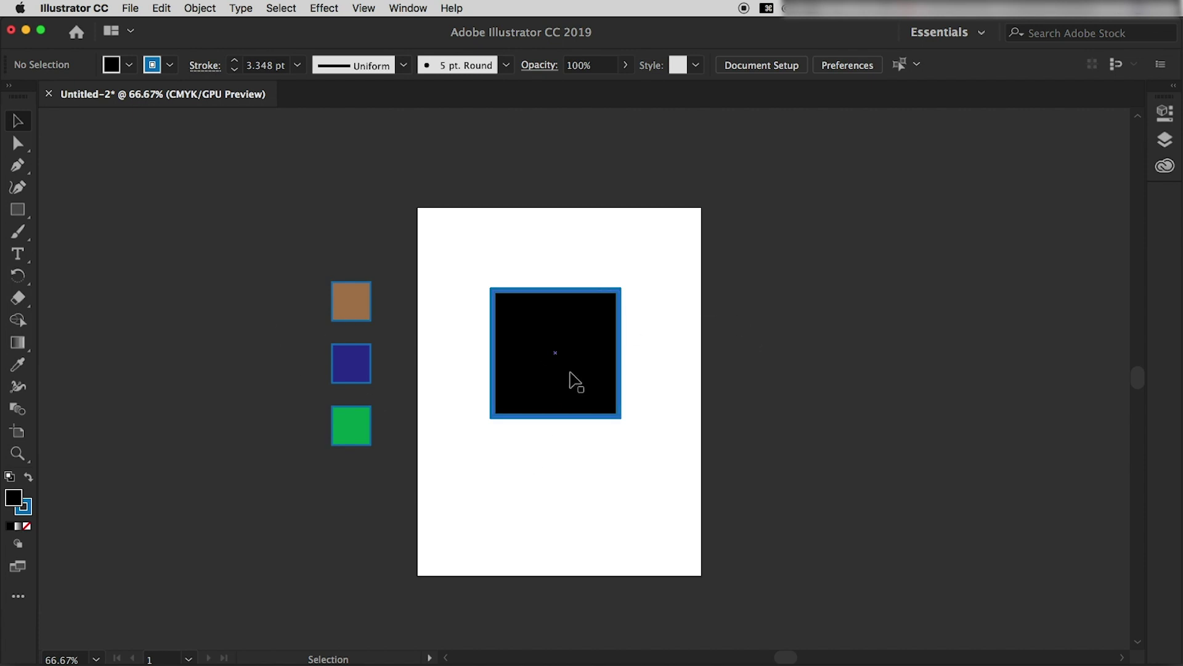
left_click_drag(568, 373, 568, 404)
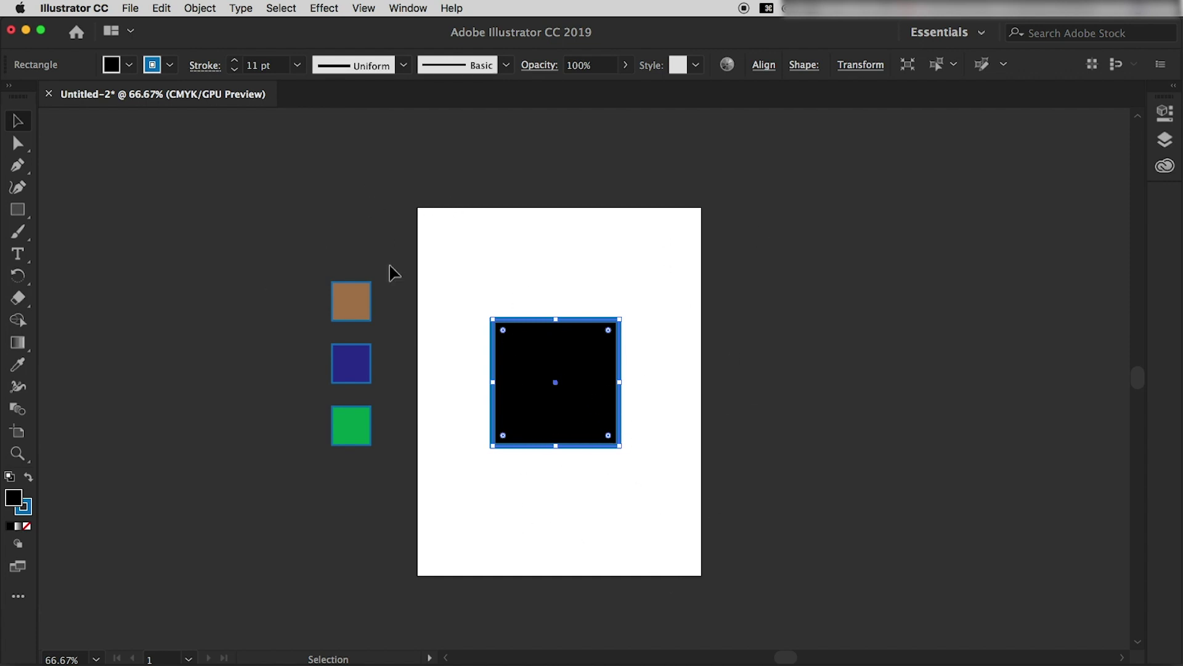
left_click(366, 186)
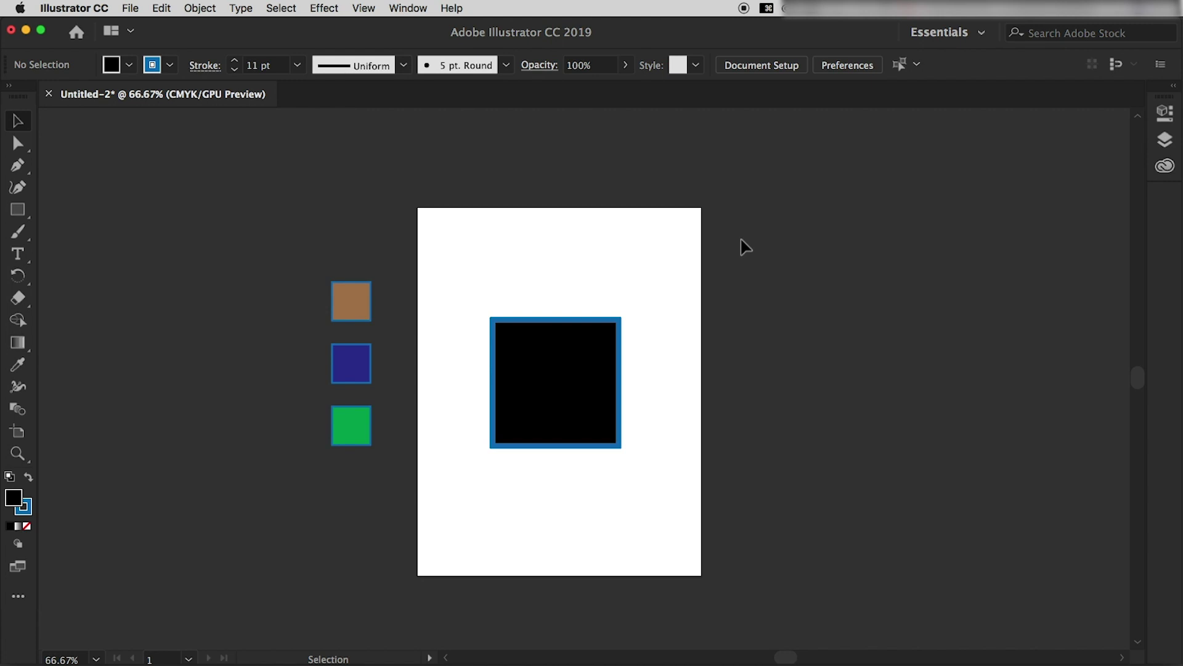
In User Interface preferences, try each brightness level and settle on the darkest
left_click(93, 8)
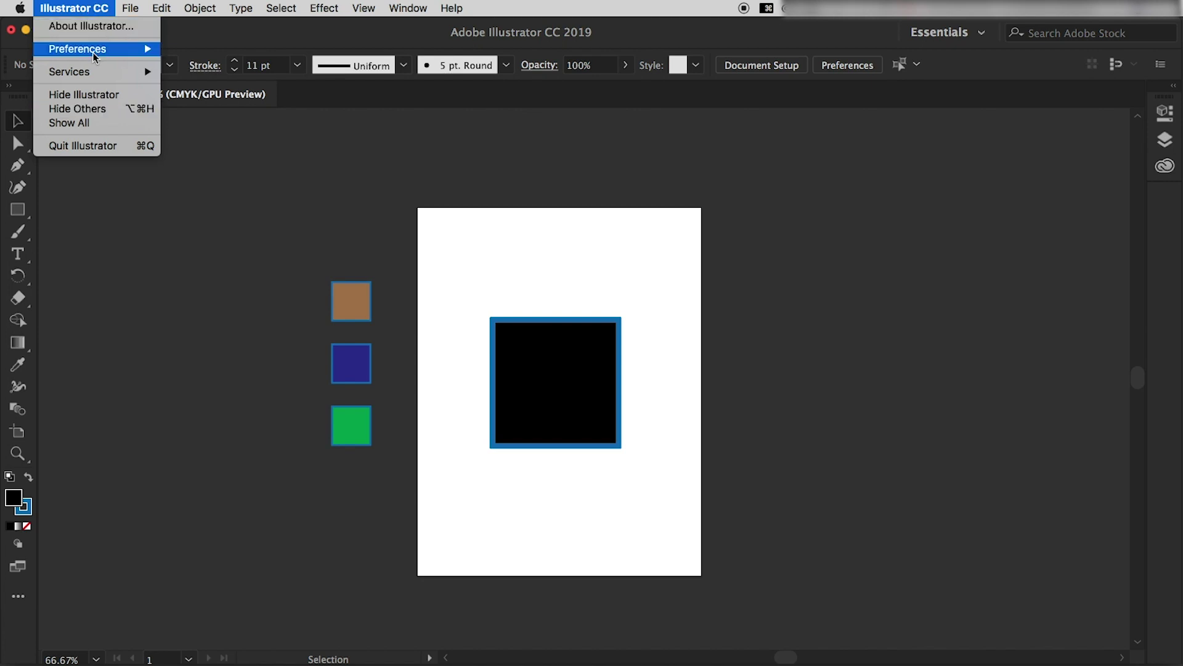
mouse_move(78, 48)
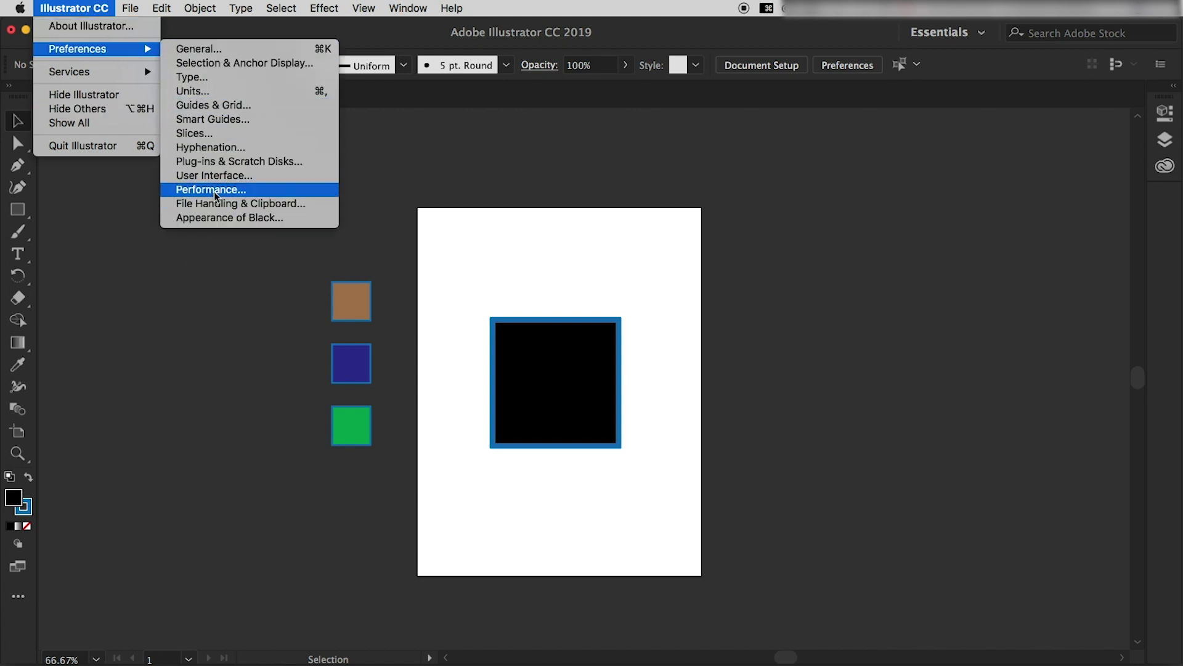
left_click(216, 177)
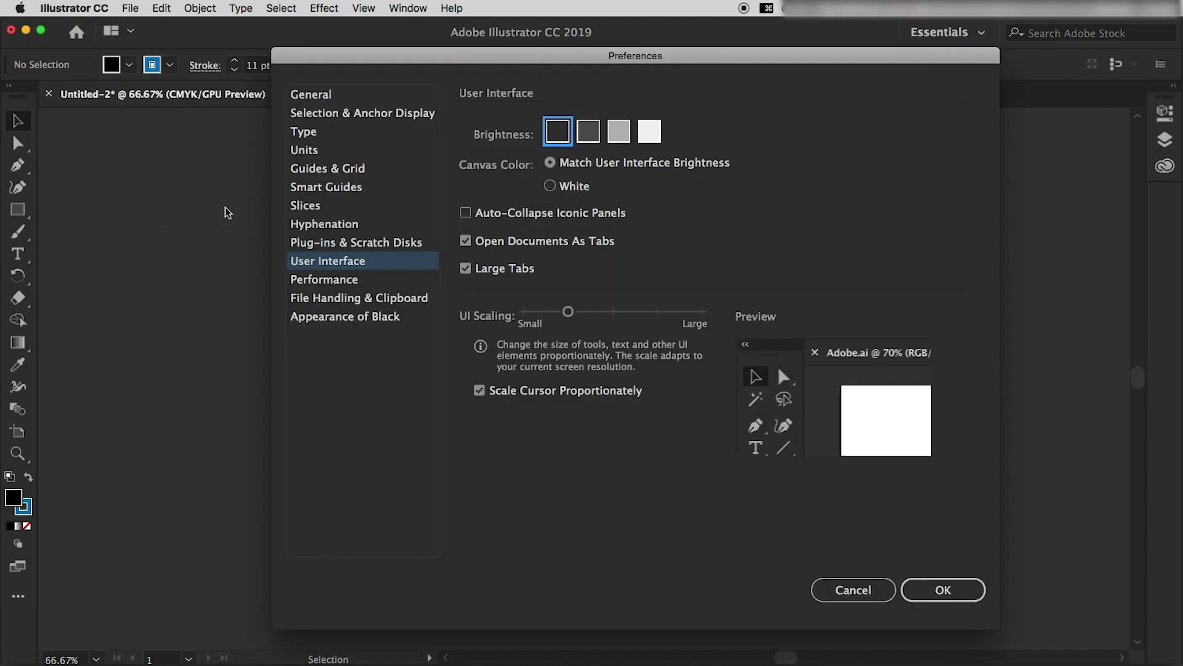
left_click_drag(613, 64, 486, 60)
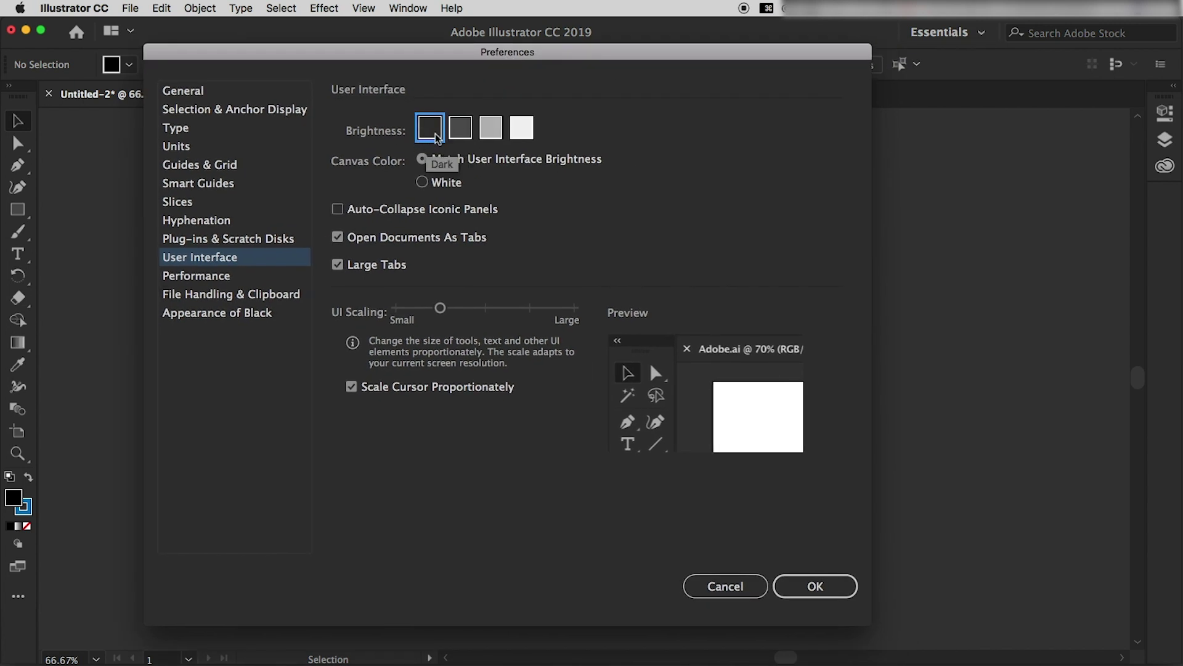
left_click(463, 135)
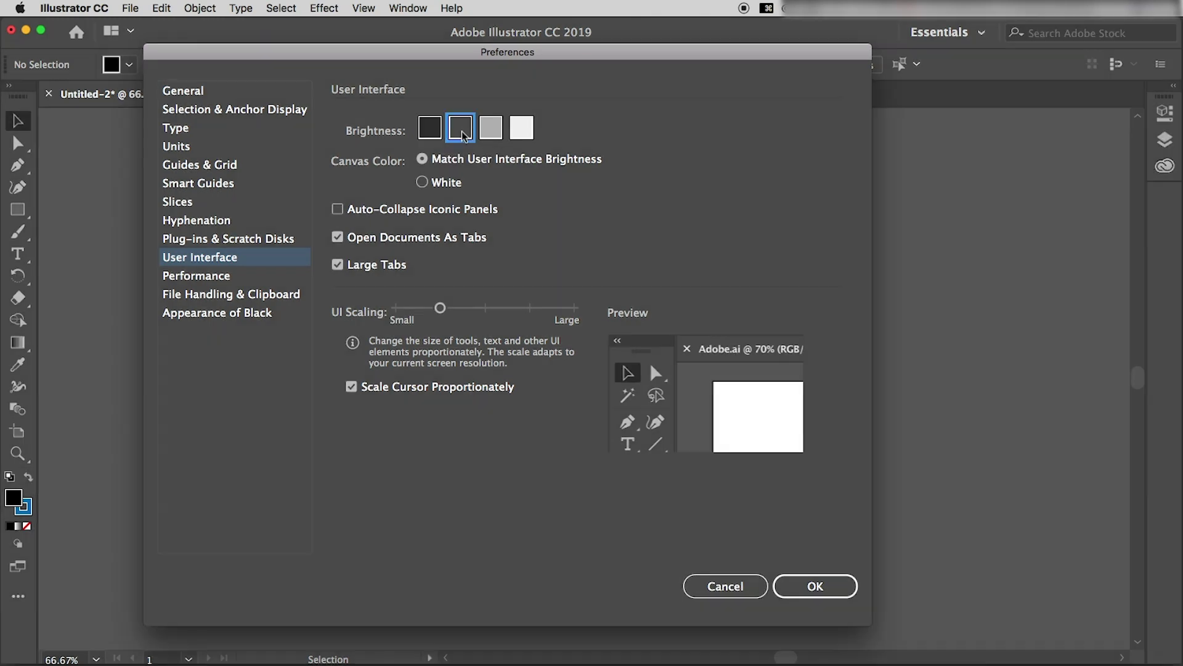
left_click(496, 135)
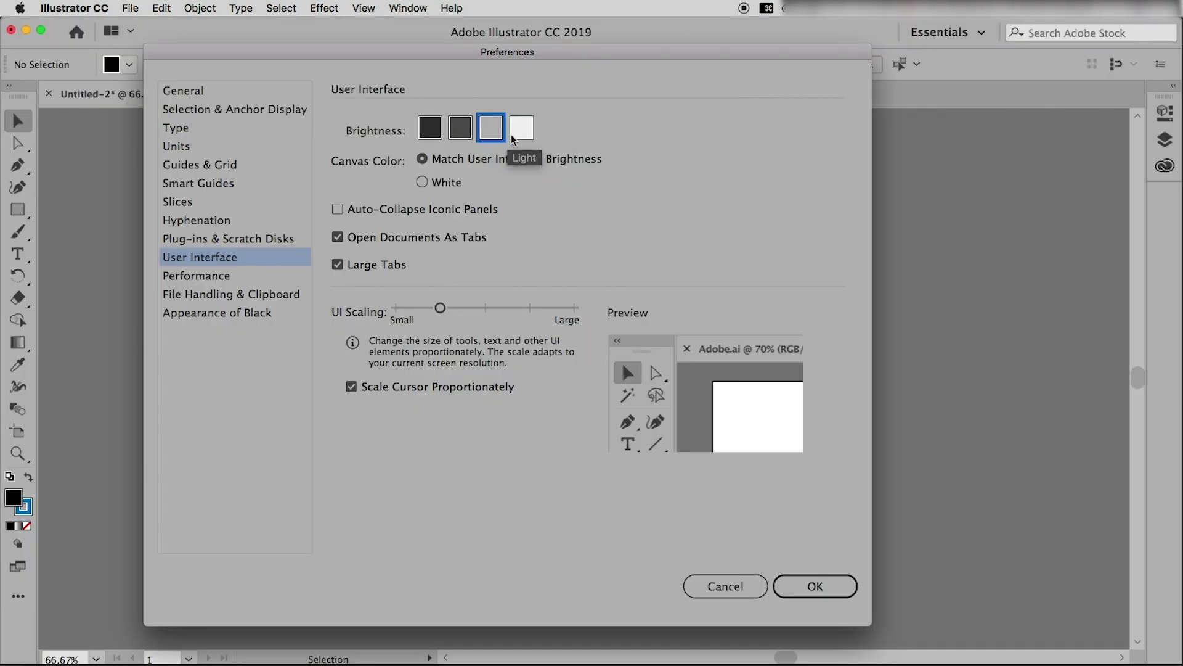
left_click(522, 137)
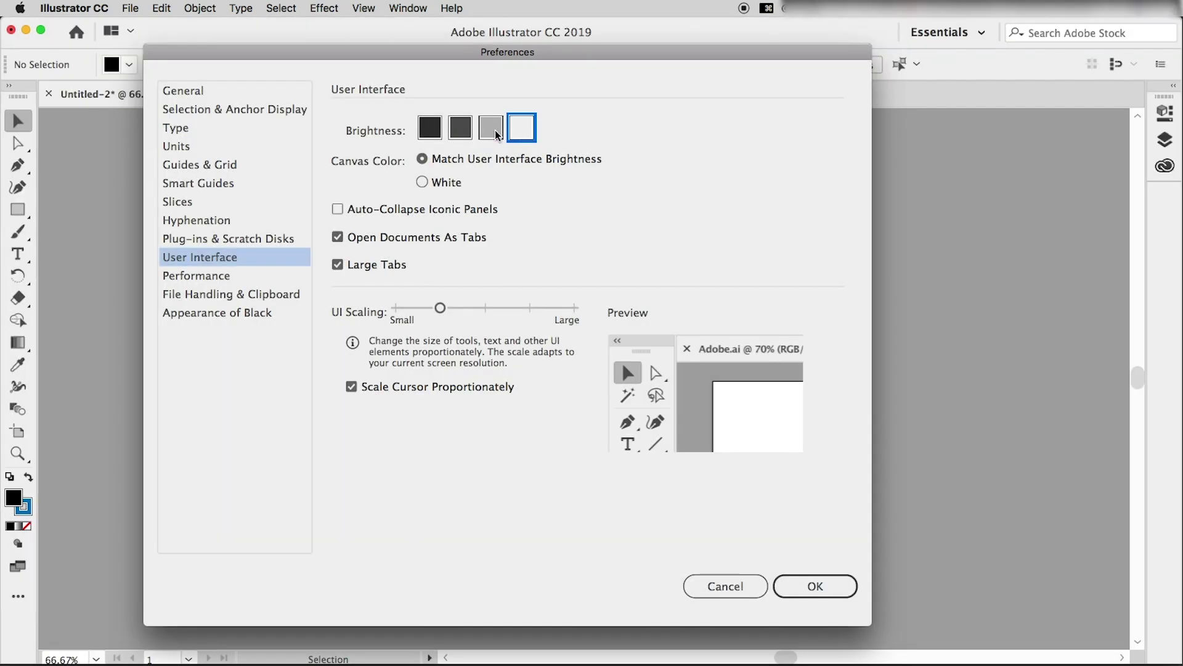
left_click(497, 135)
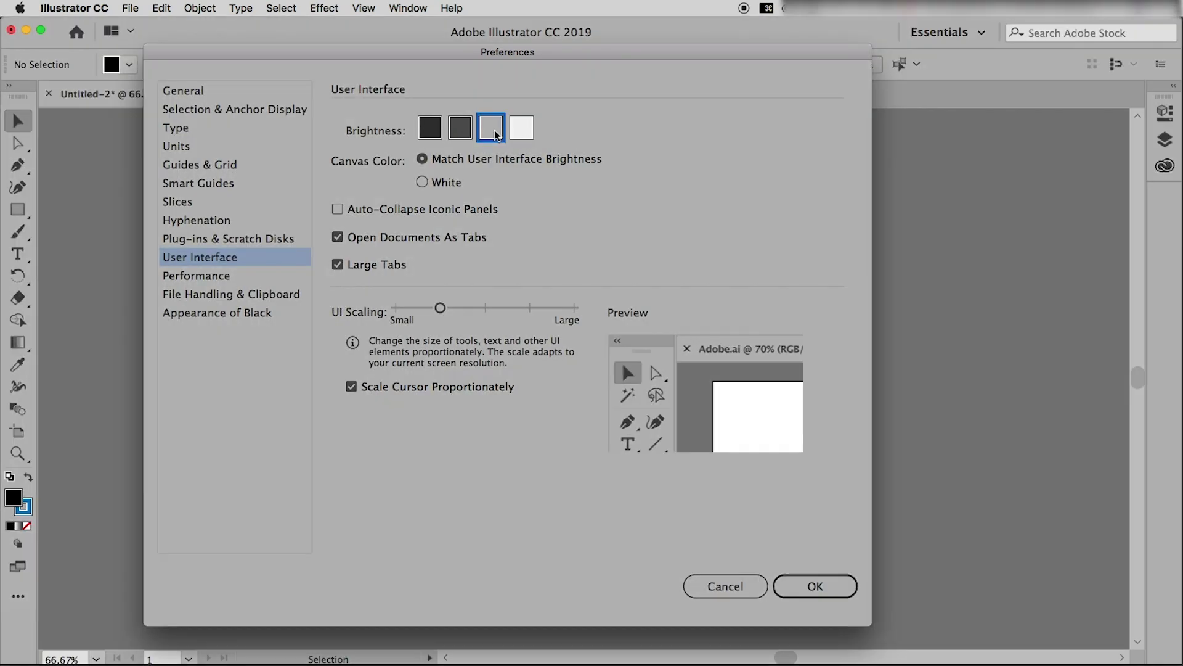
left_click(430, 132)
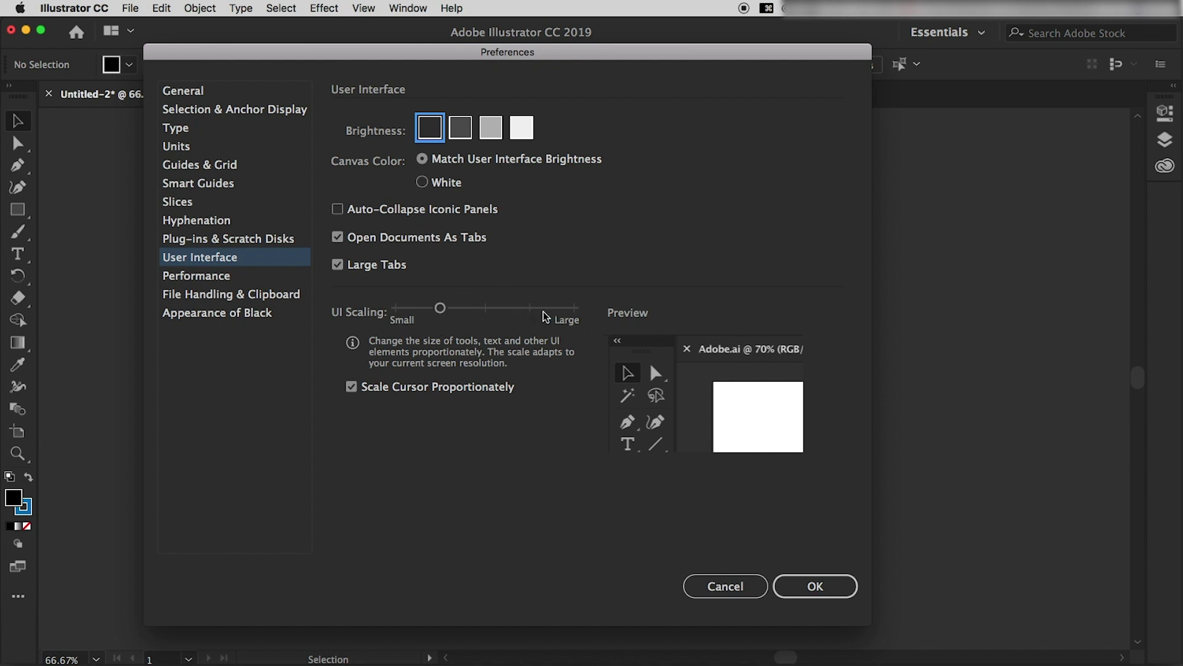
Preview Large UI scaling, return it to the second step, and confirm
left_click_drag(441, 310, 574, 308)
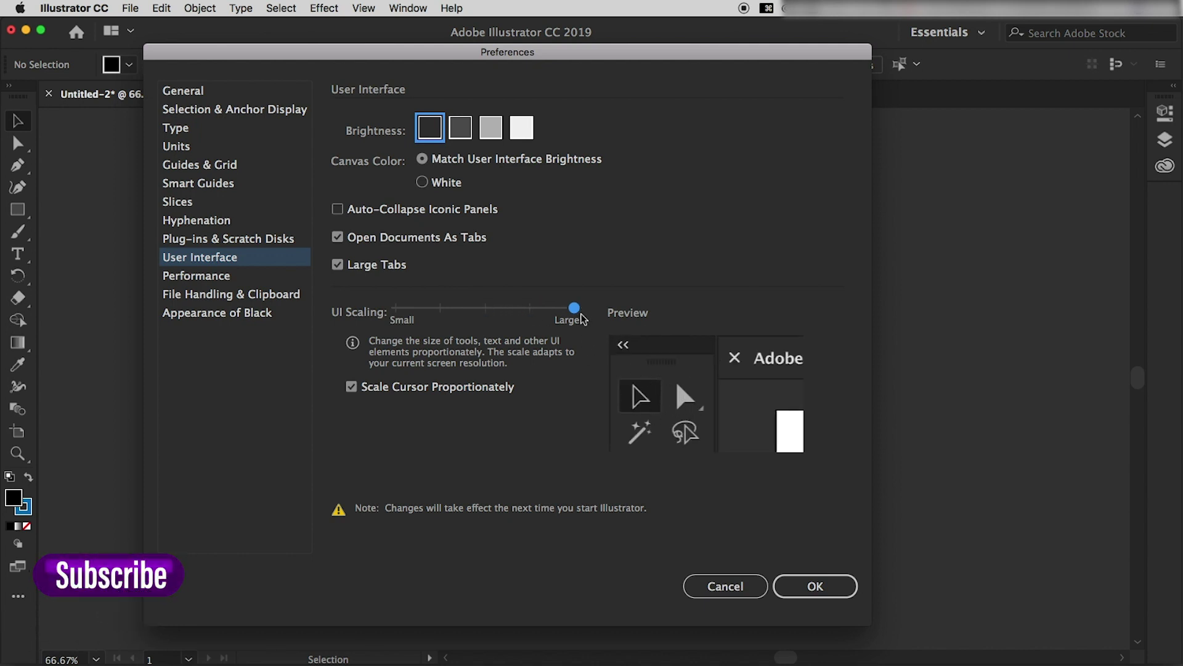
left_click_drag(574, 309, 455, 315)
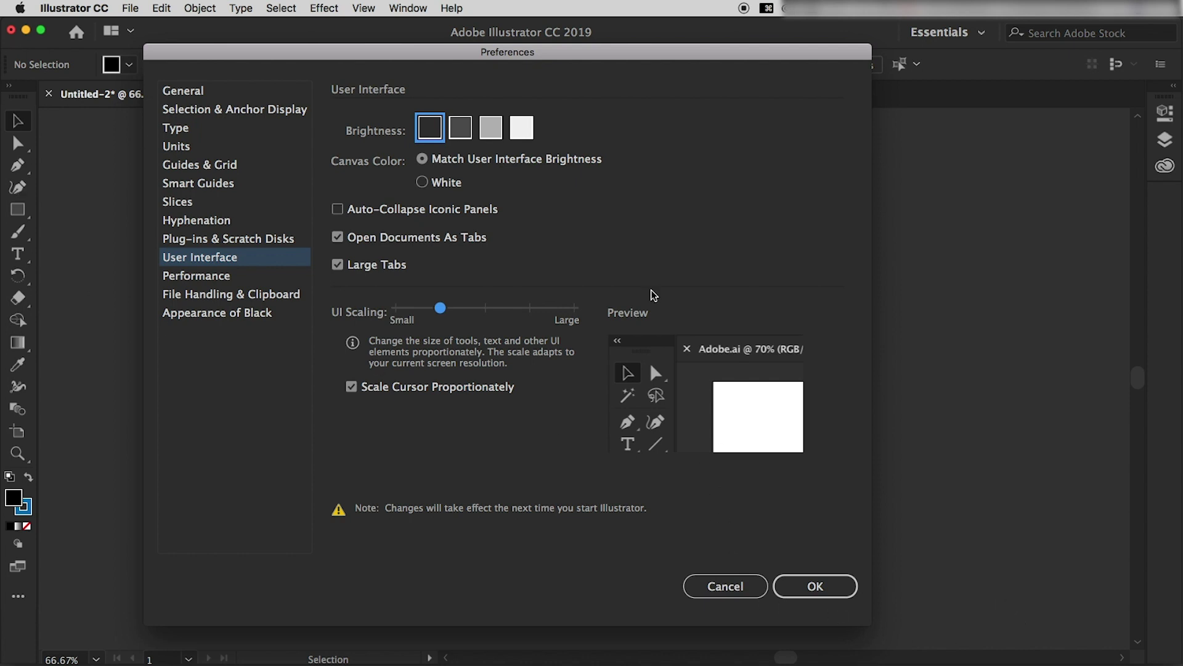
left_click(816, 590)
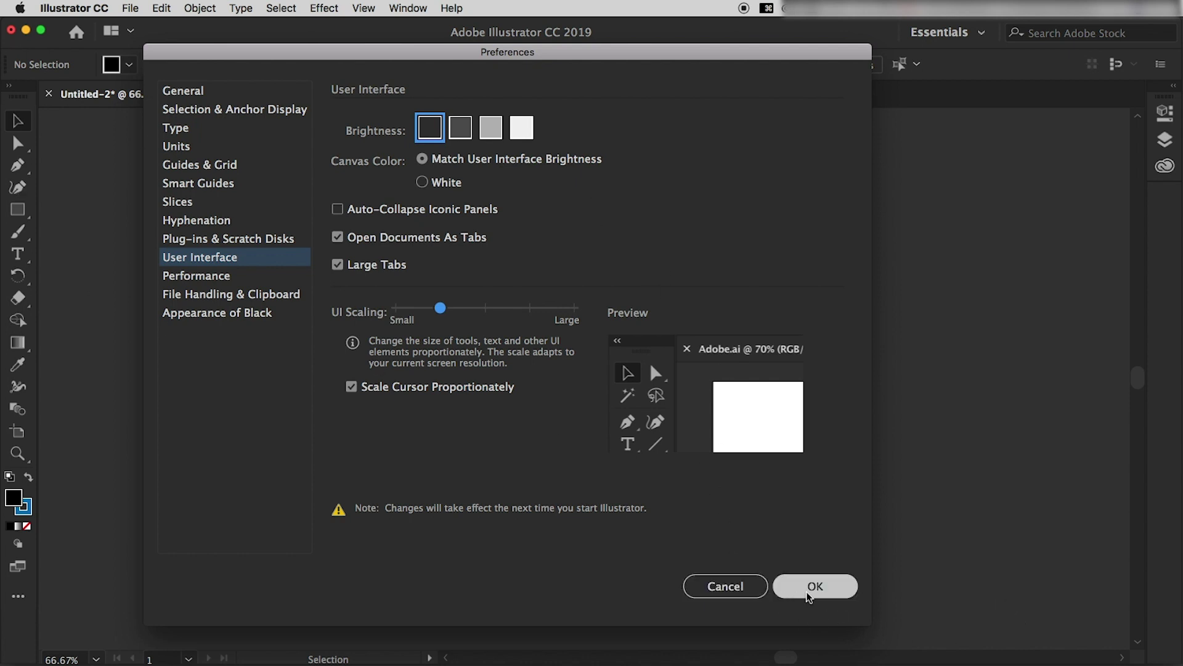
left_click(702, 591)
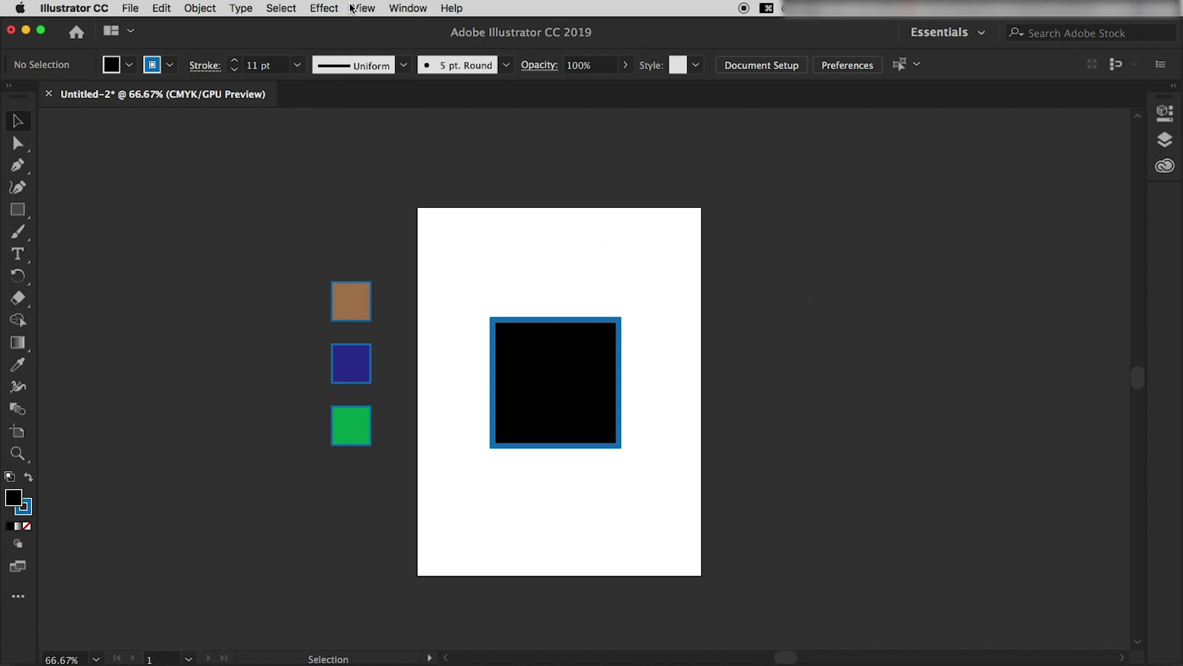
Turn off the Application Frame and shrink the Untitled-2 document window
left_click(405, 9)
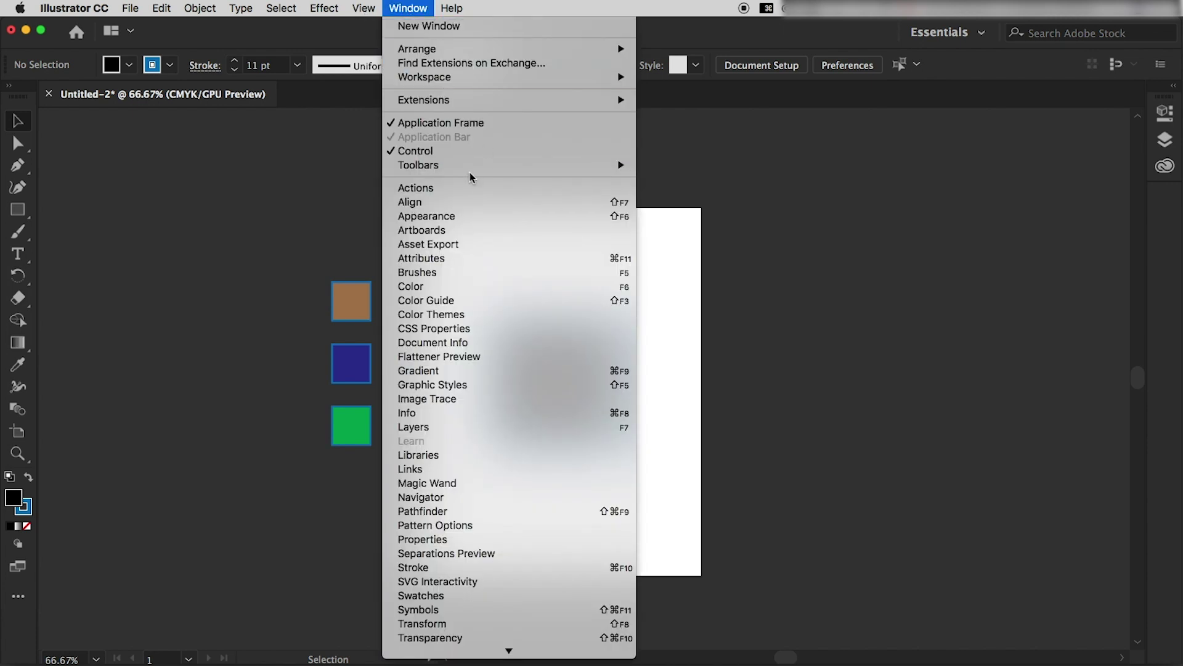
left_click(393, 124)
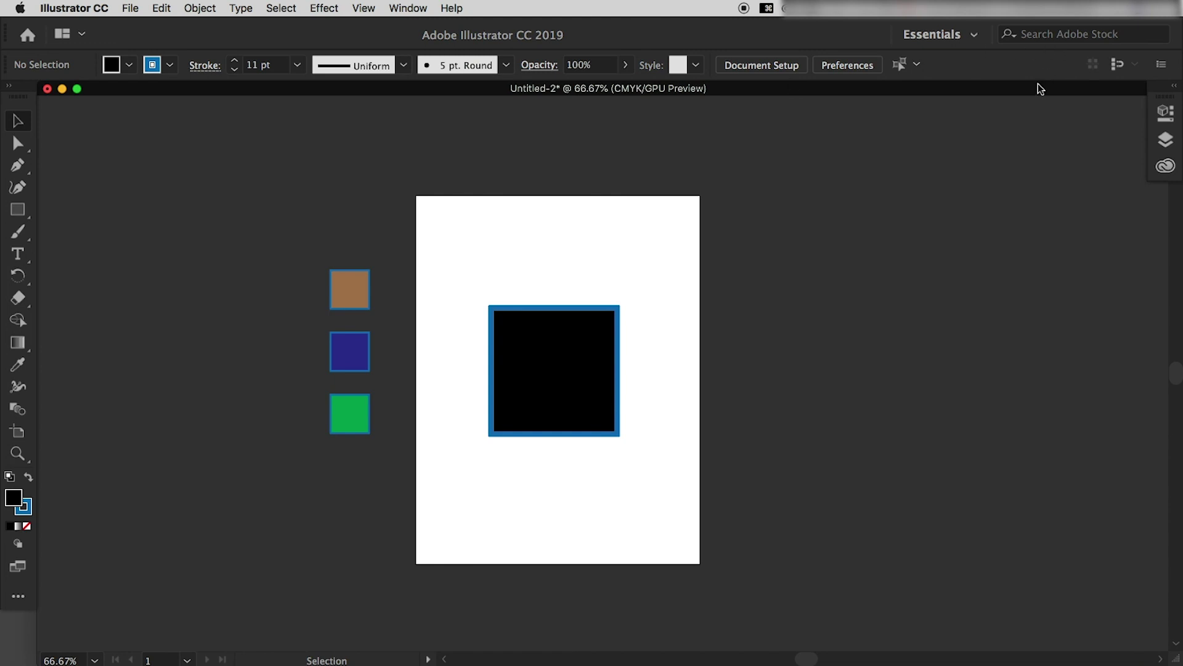
left_click_drag(1038, 88, 865, 129)
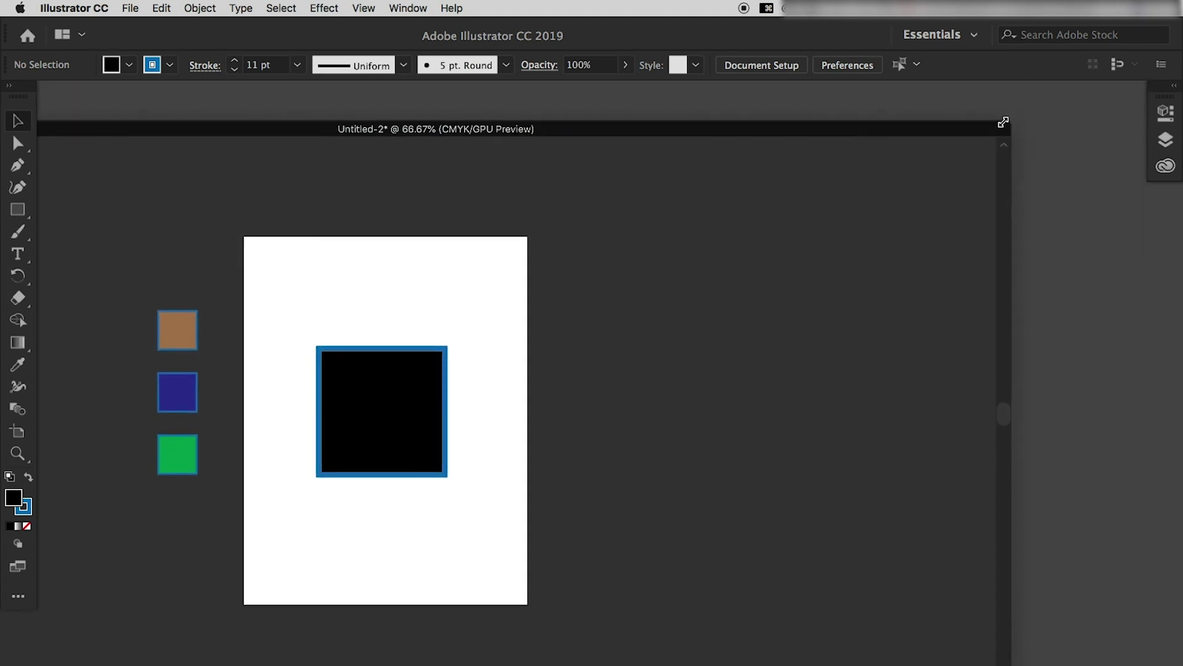
left_click_drag(1008, 123, 478, 353)
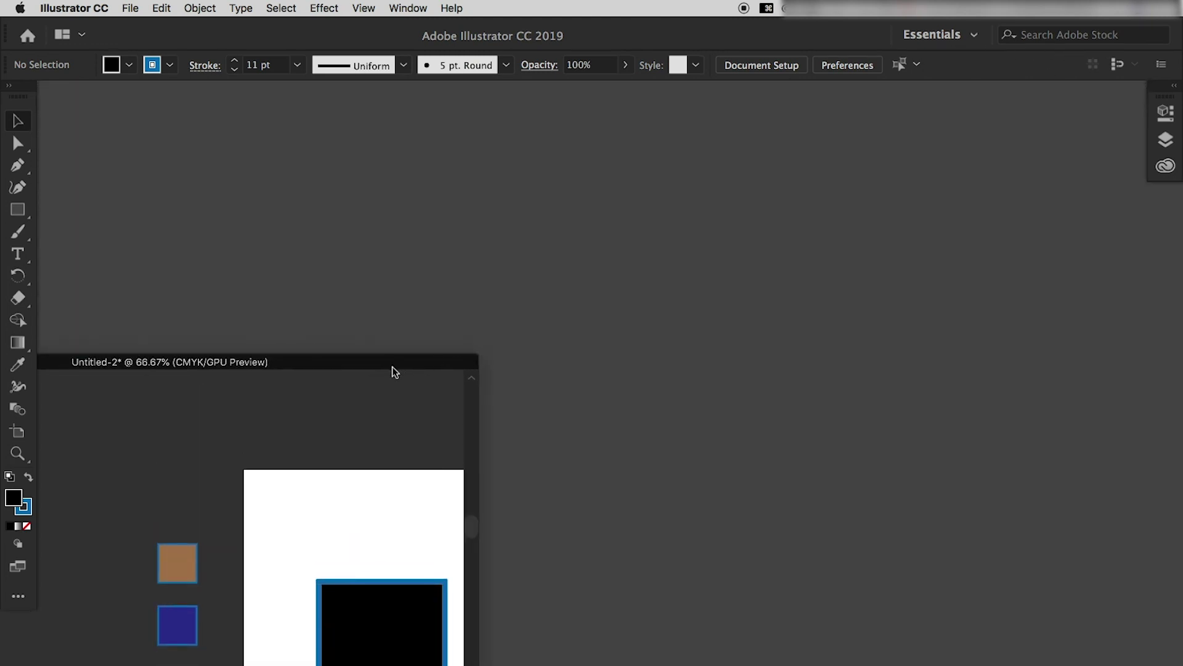
mouse_move(392, 366)
left_mouse_down()
mouse_move(775, 129)
mouse_move(700, 121)
mouse_move(713, 113)
left_mouse_up()
Choose another Window menu option, move the window to the upper left, and start a new document
left_click(407, 8)
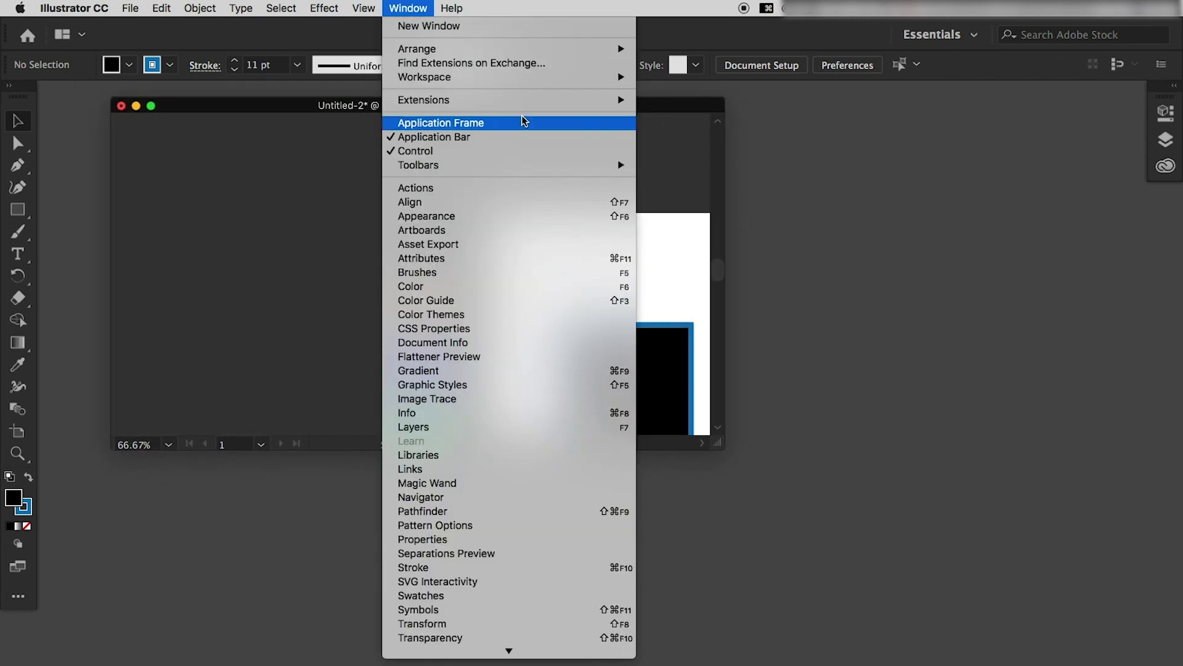
left_click(462, 127)
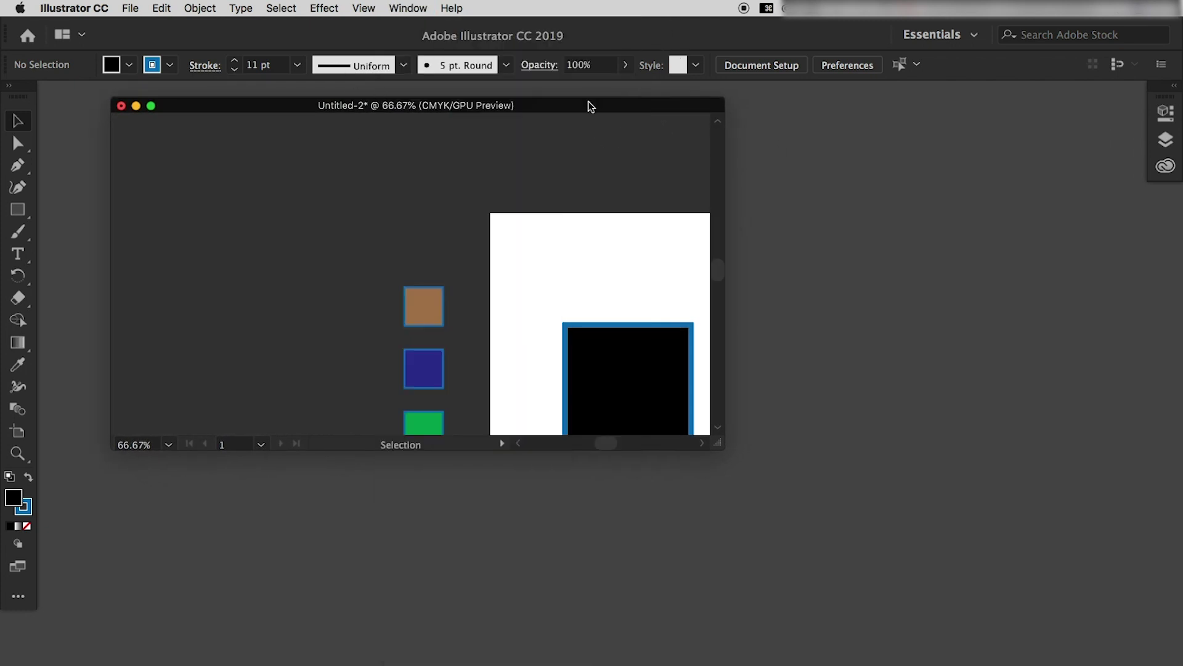
left_click_drag(590, 104, 552, 98)
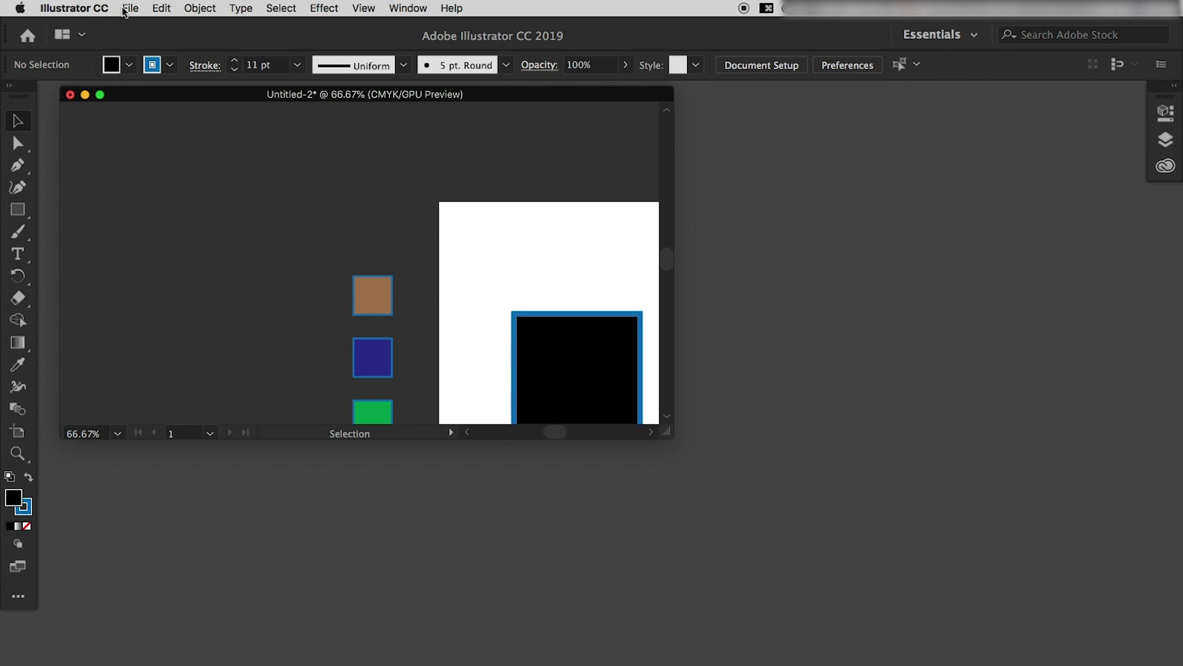
key("super+n")
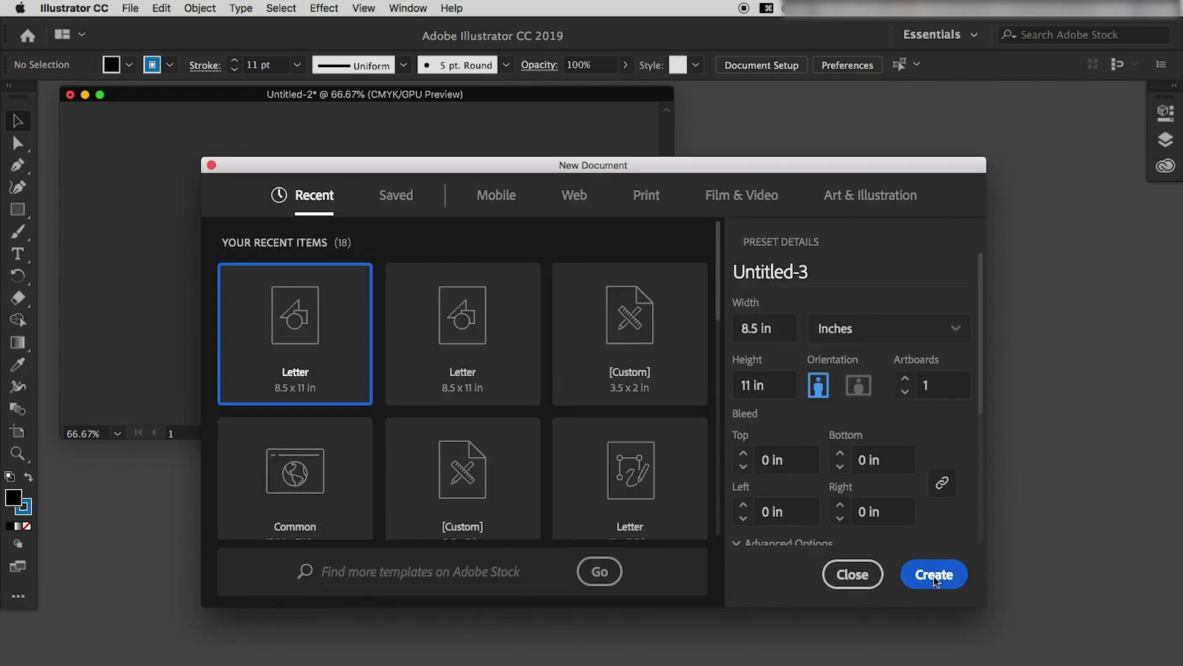
Create a blank Letter document, Untitled-3, and float its resized window to the right of Untitled-2
left_click(935, 575)
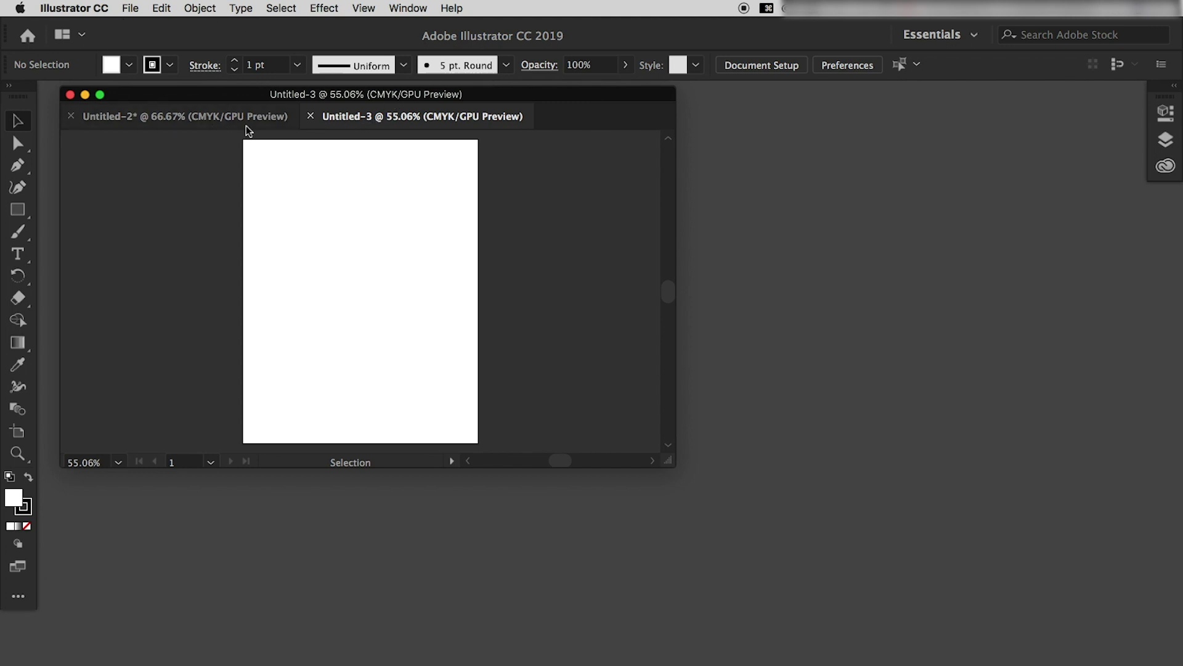
left_click_drag(332, 126, 540, 168)
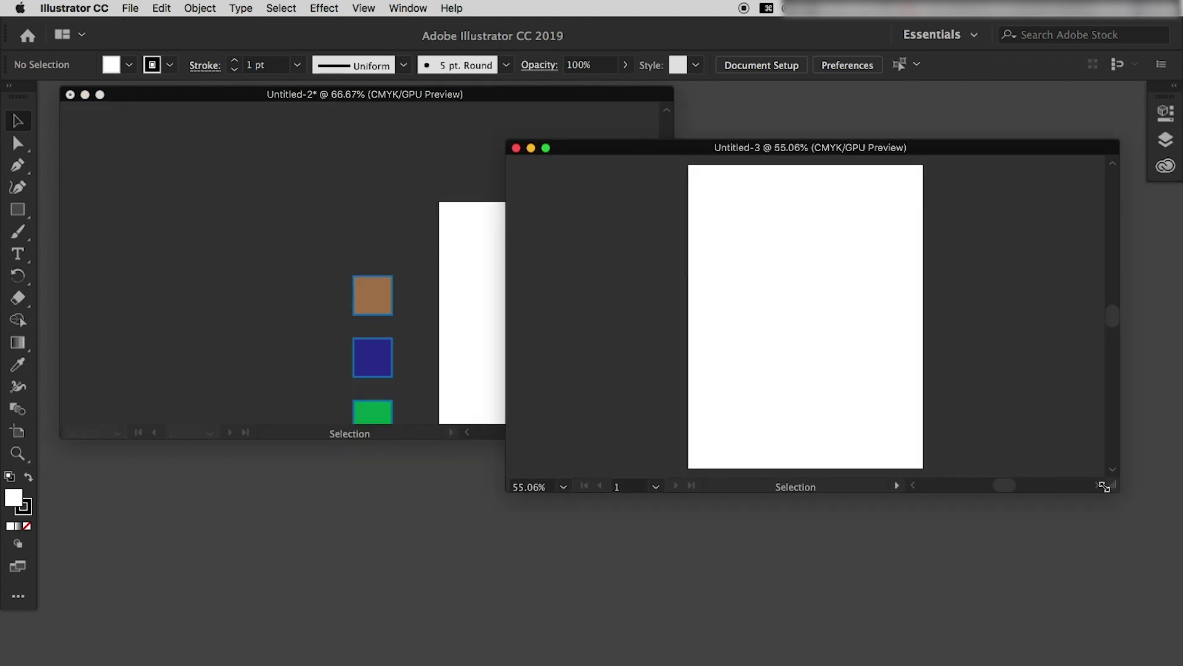
left_click_drag(1104, 486, 896, 444)
left_click_drag(848, 148, 1013, 132)
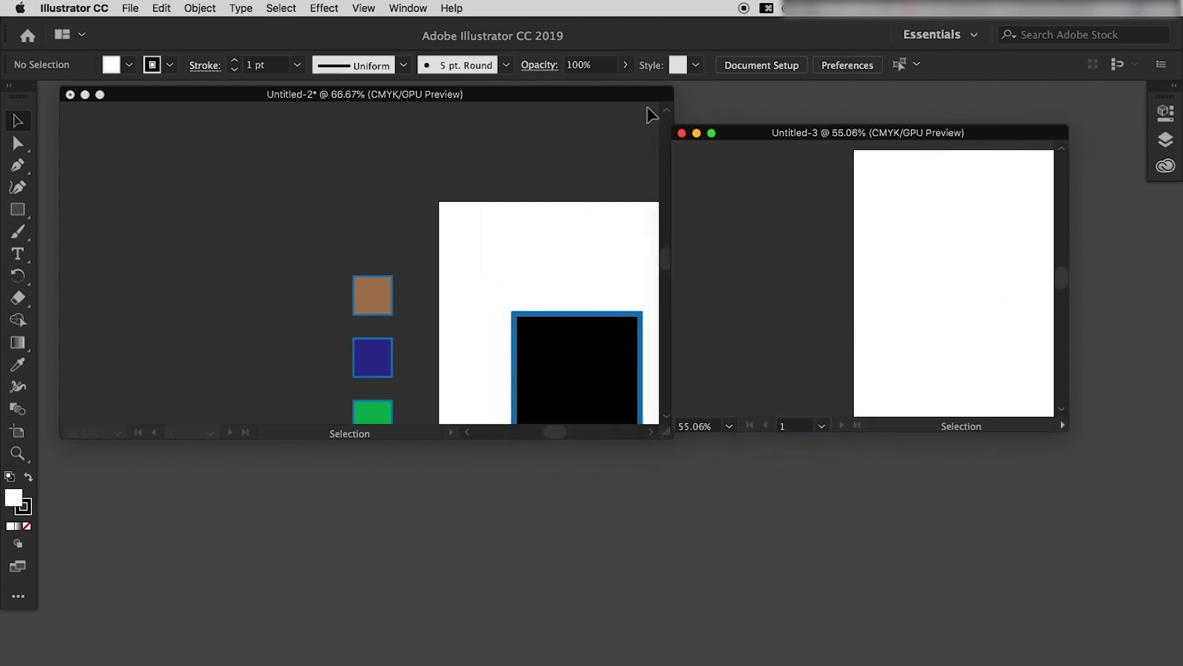
left_click_drag(571, 95, 547, 94)
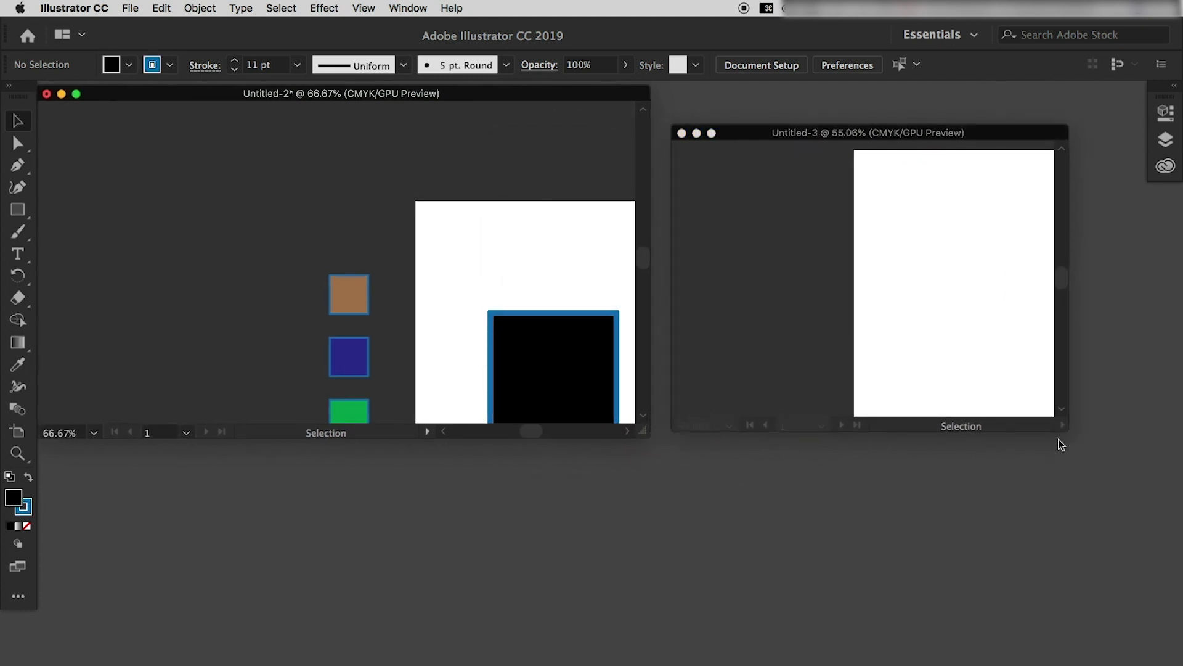
left_click_drag(1068, 426, 1156, 485)
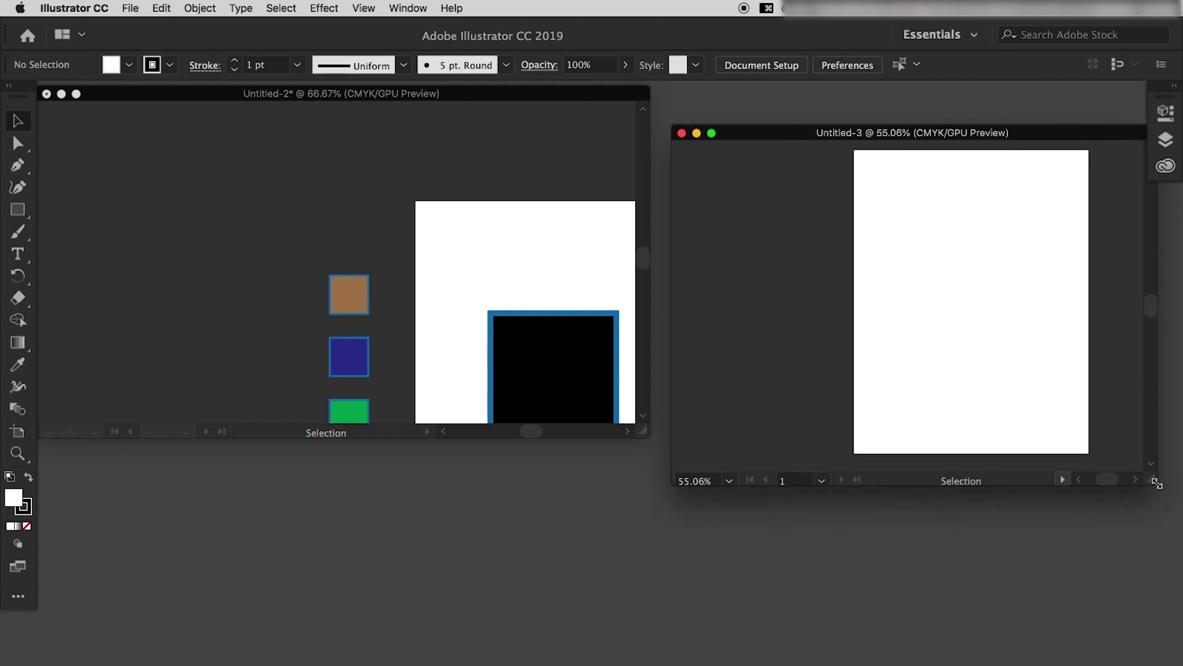
scroll(985, 343, "right", 3)
scroll(985, 343, "down", 1)
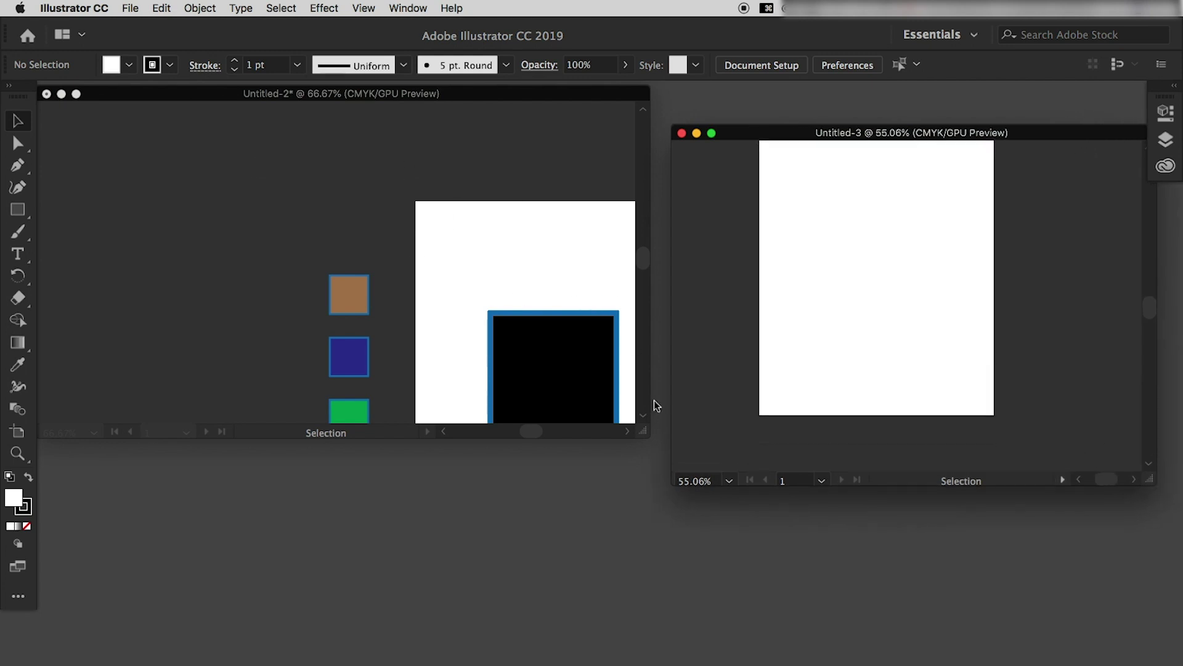
Return to Illustrator and enable Window > Application Frame so both documents dock as tabs
left_click(606, 556)
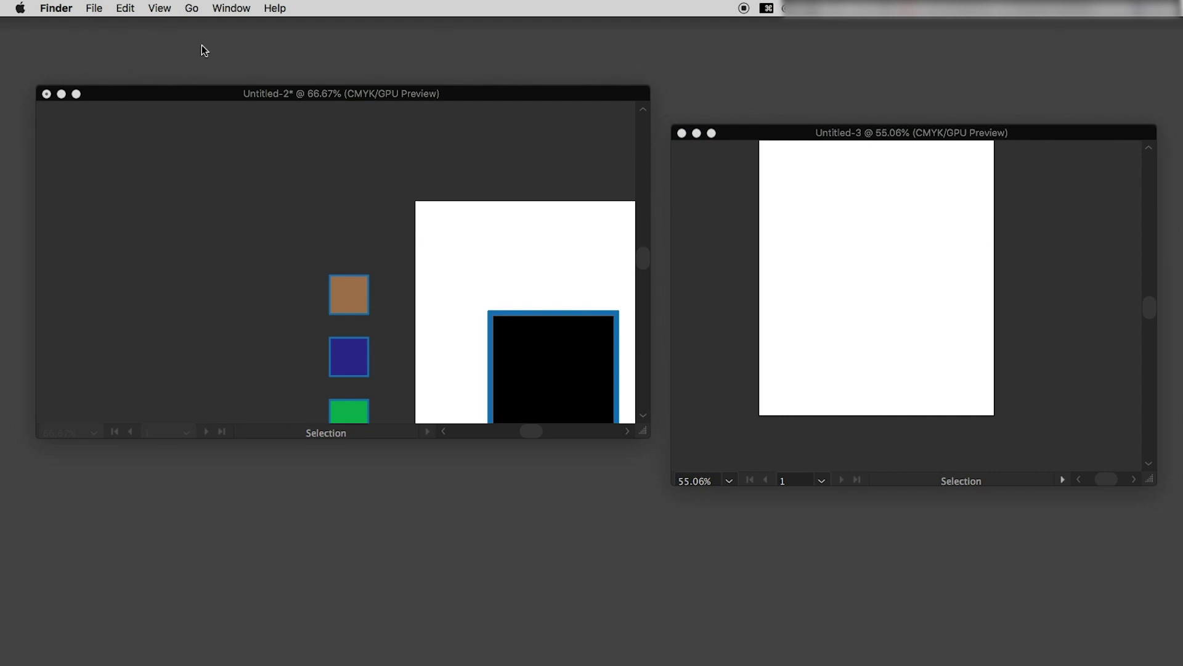
left_click(192, 171)
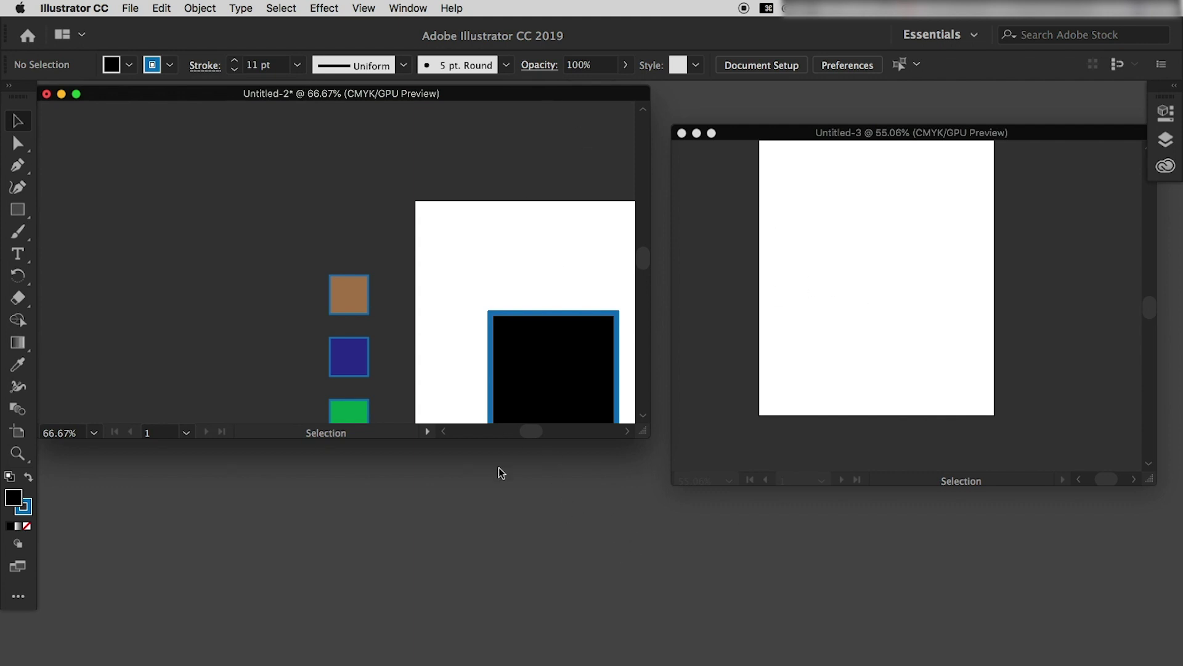
left_click(403, 8)
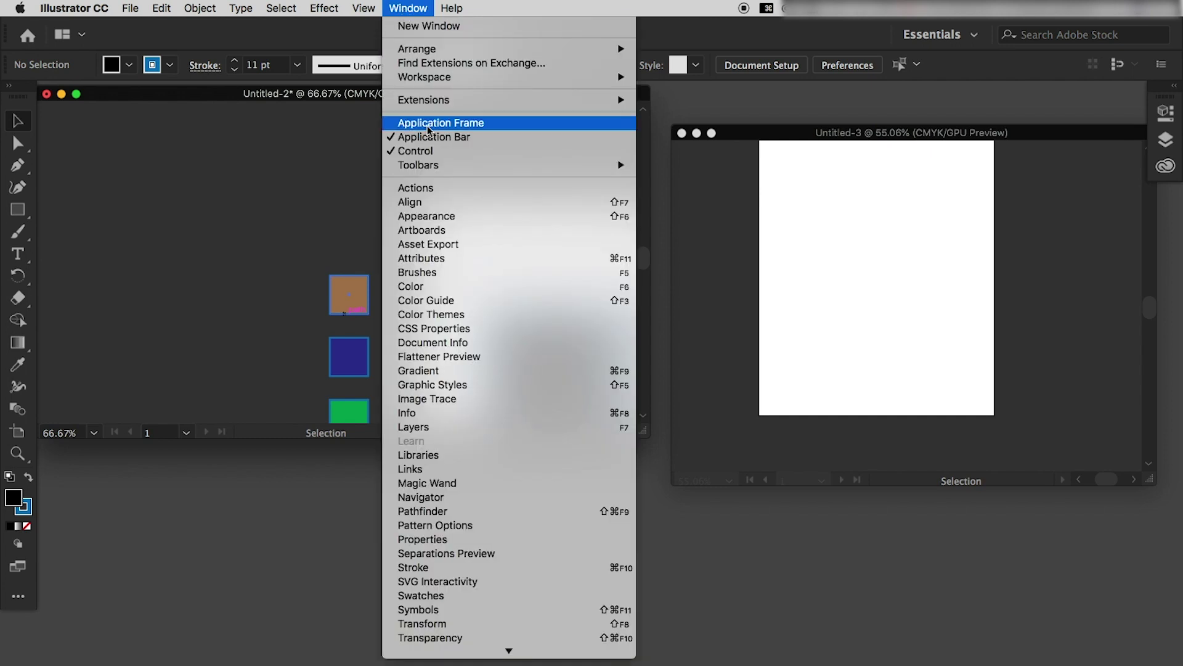
left_click(398, 123)
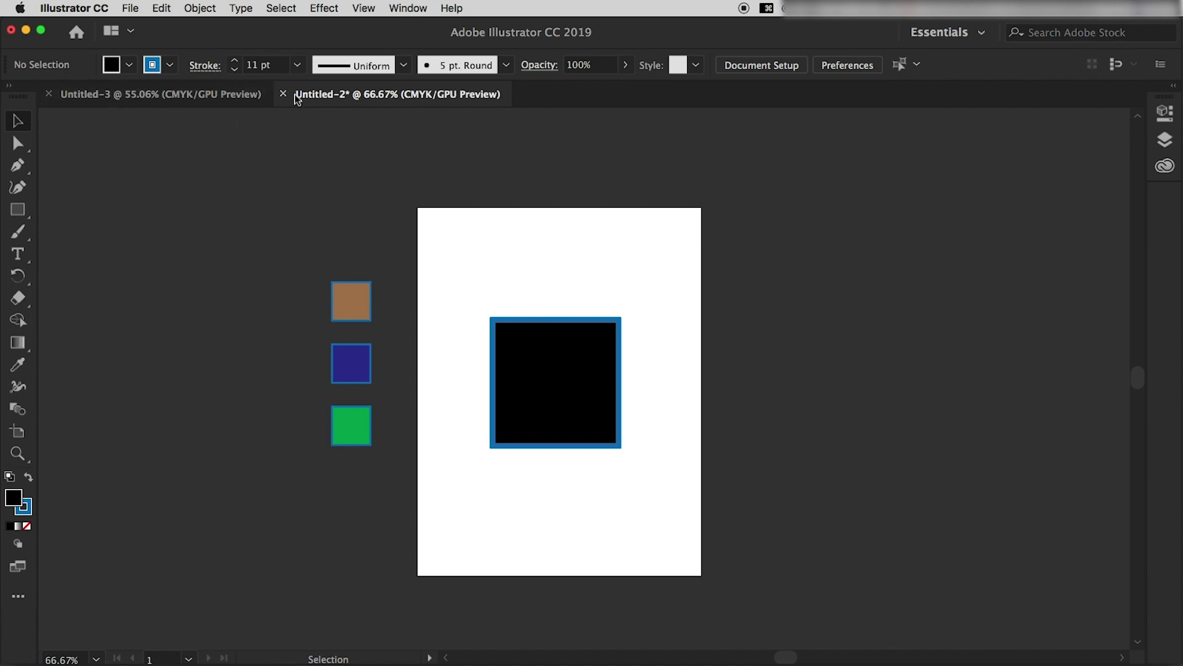
left_click(240, 97)
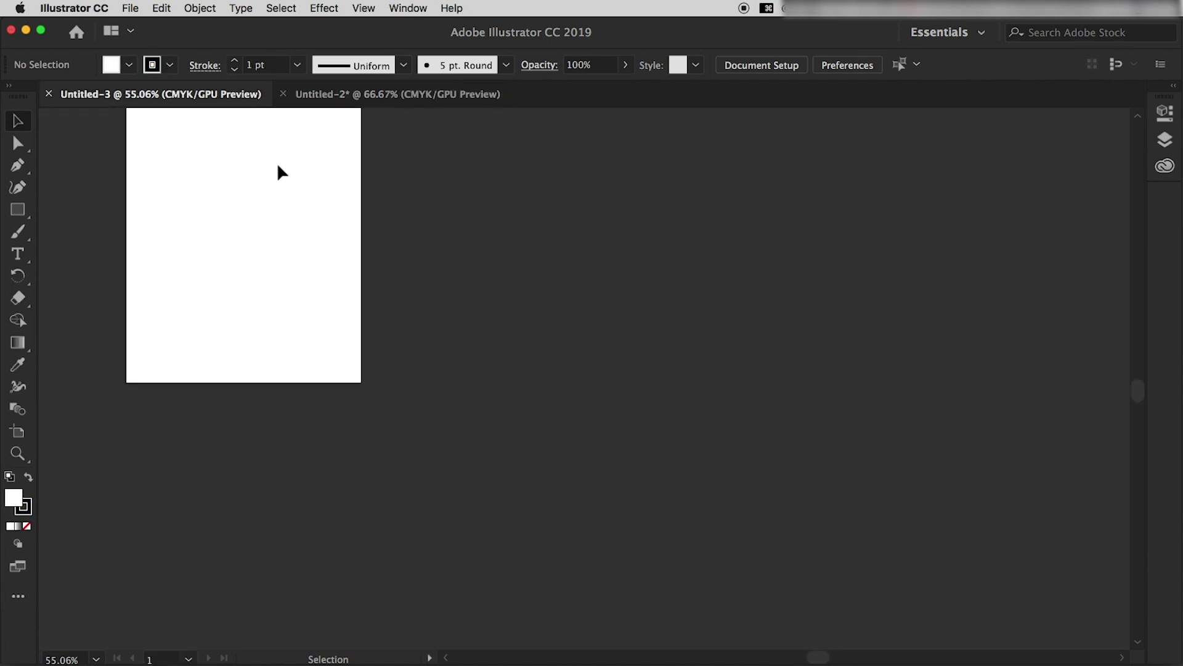
key("super+0")
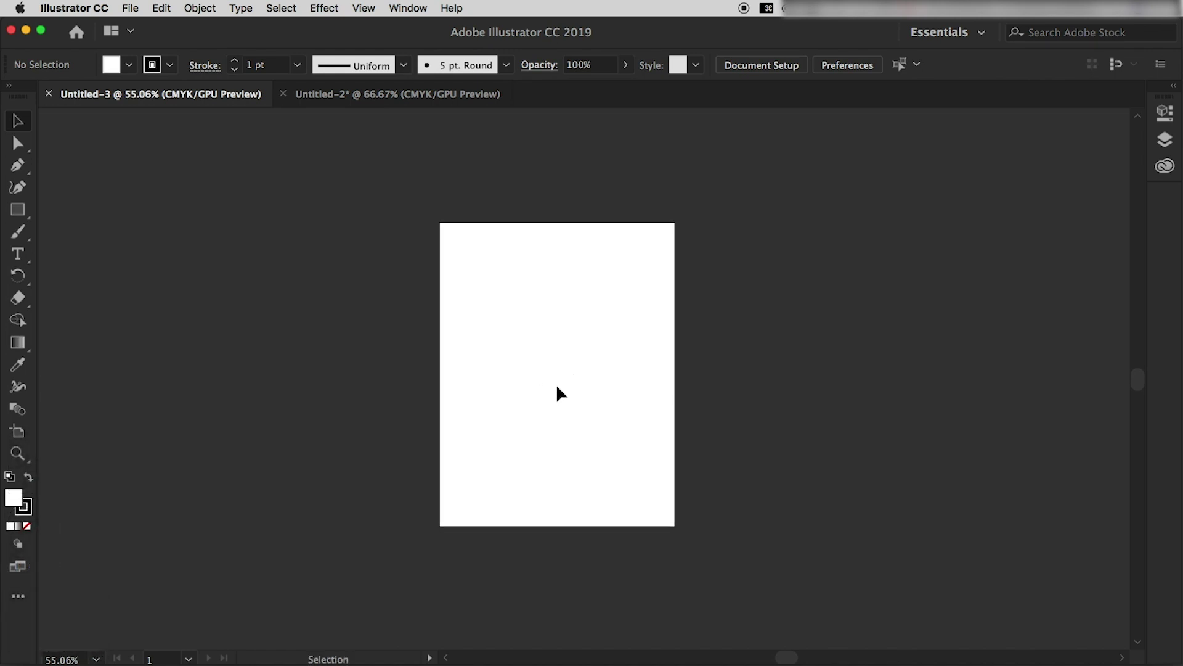
key("space")
key("space")
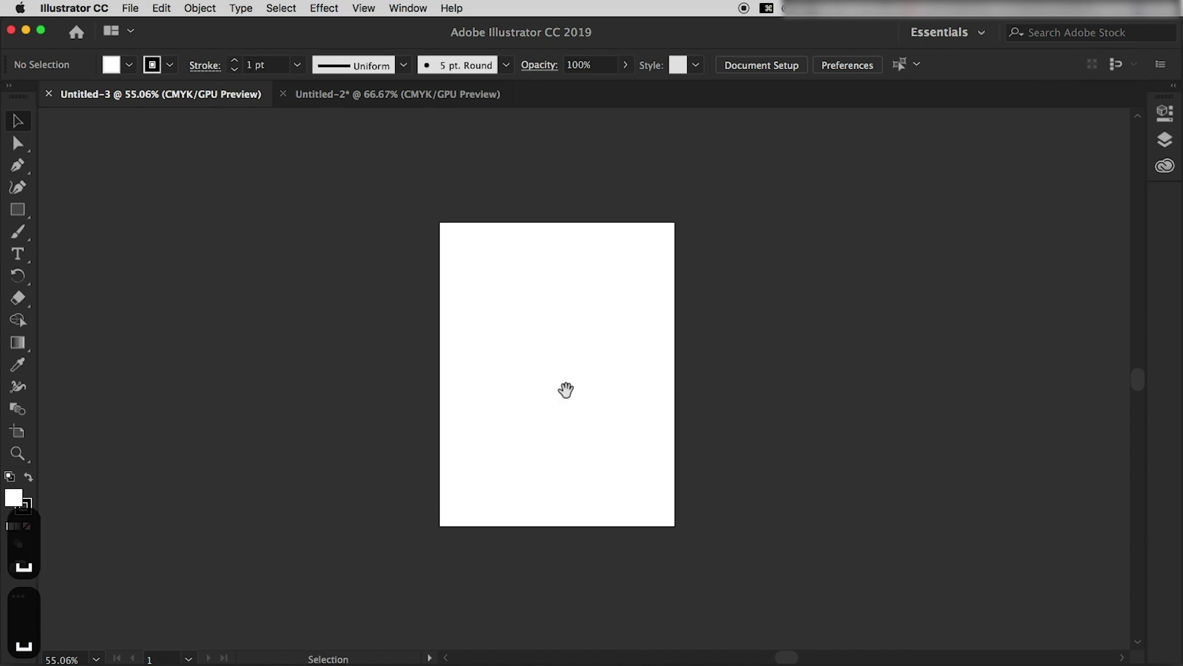
mouse_move(566, 389)
left_mouse_down()
mouse_move(425, 331)
mouse_move(518, 399)
mouse_move(526, 378)
left_mouse_up()
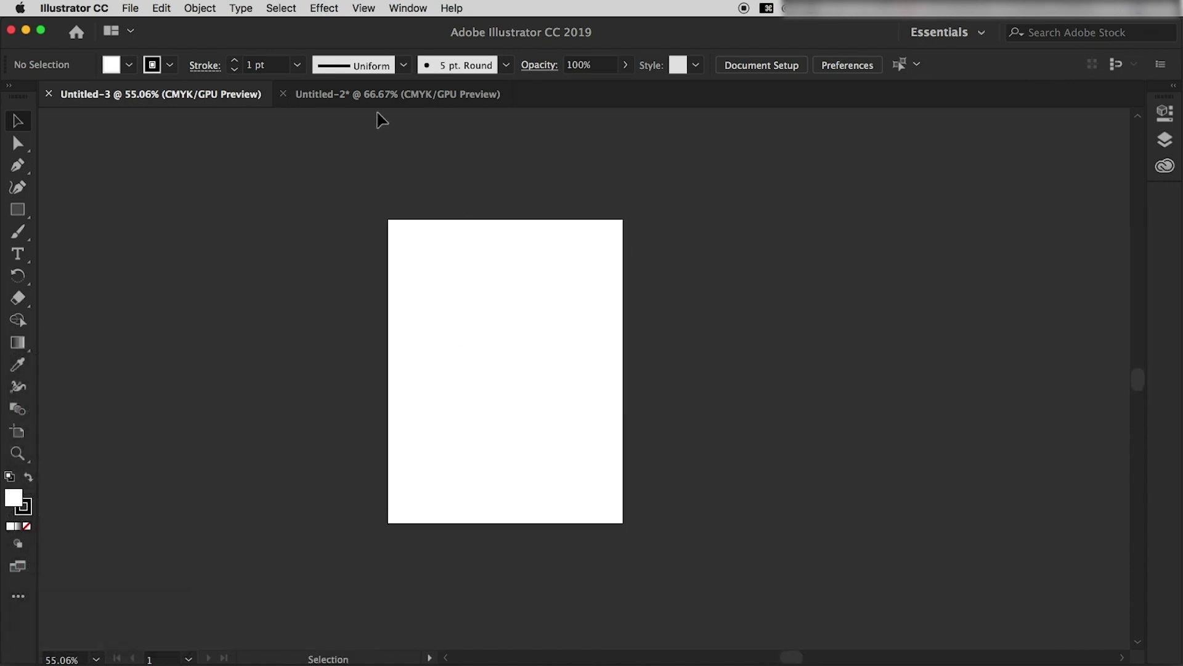
left_click(370, 94)
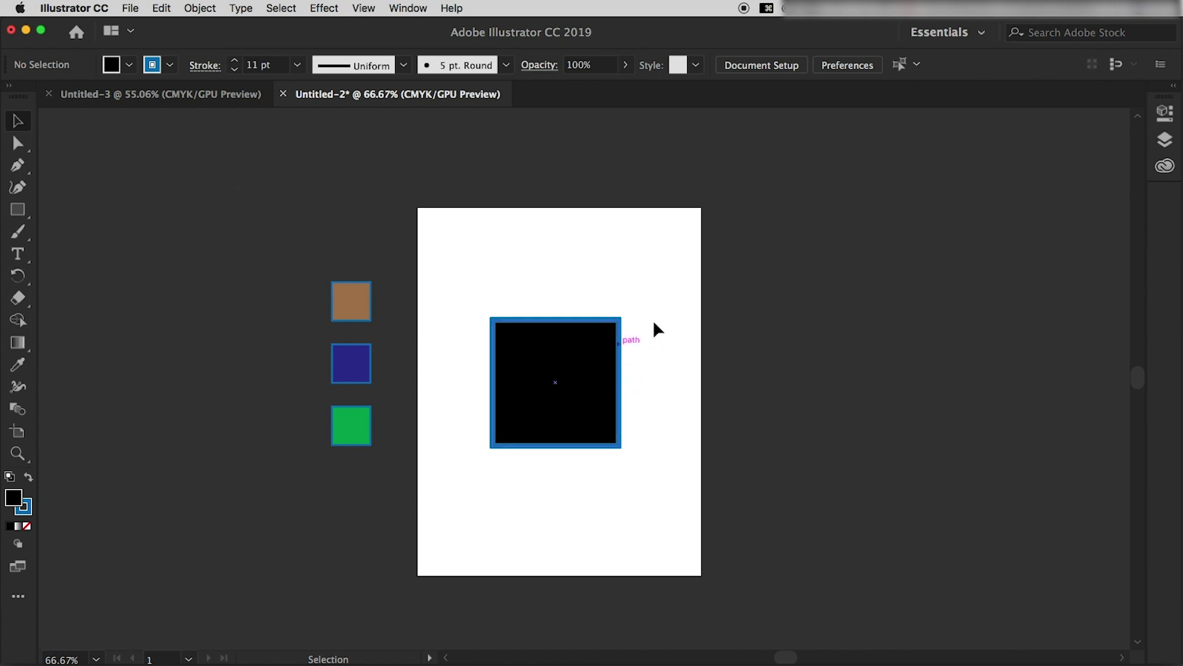
Drag a copy of the black square into Untitled-3, delete it, and go back to Untitled-2
left_click(580, 388)
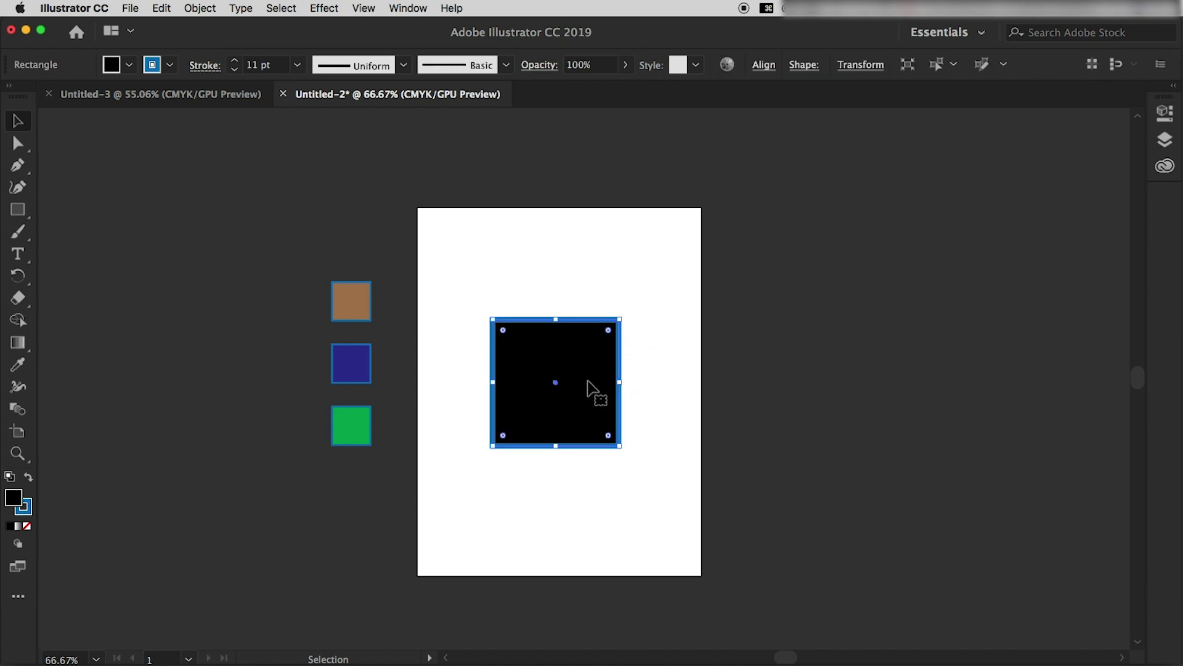
mouse_move(536, 368)
left_mouse_down()
mouse_move(372, 276)
mouse_move(494, 335)
mouse_move(549, 400)
mouse_move(607, 385)
left_mouse_up()
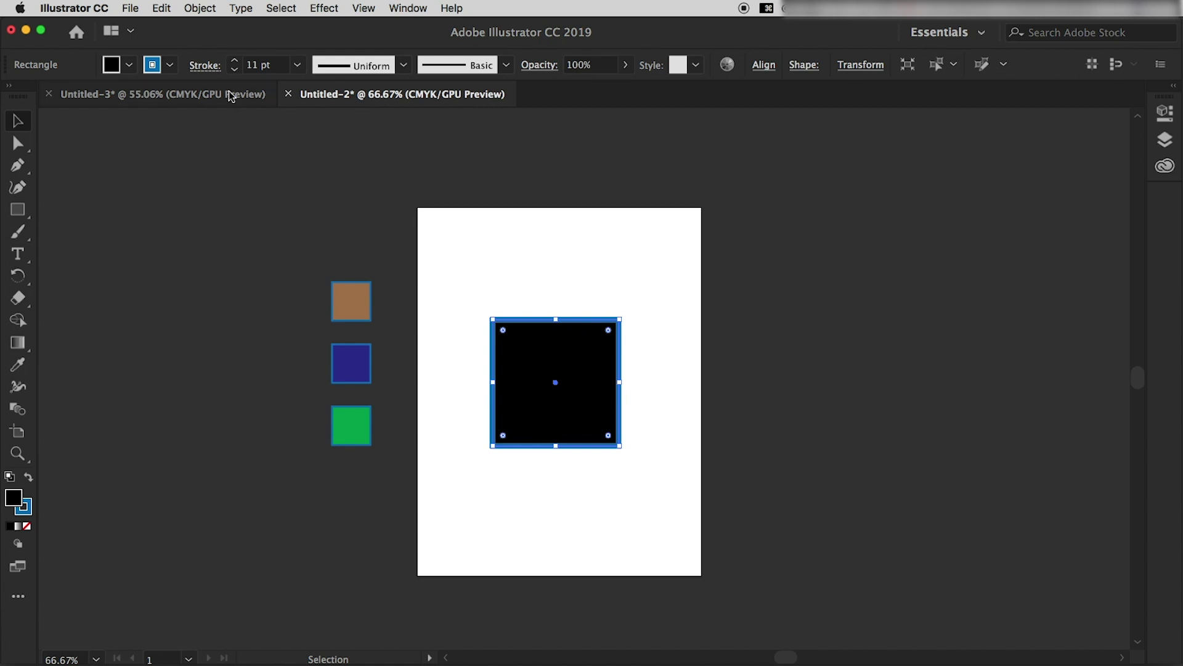
left_click_drag(607, 385, 544, 311)
key("BackSpace")
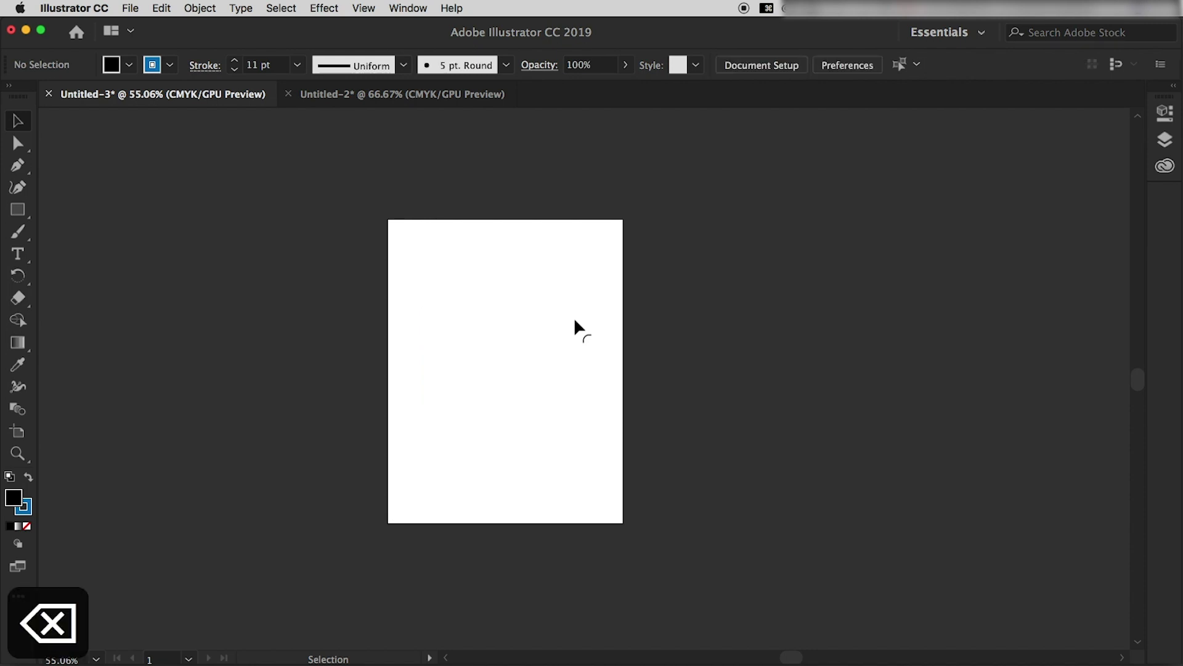
left_click(417, 94)
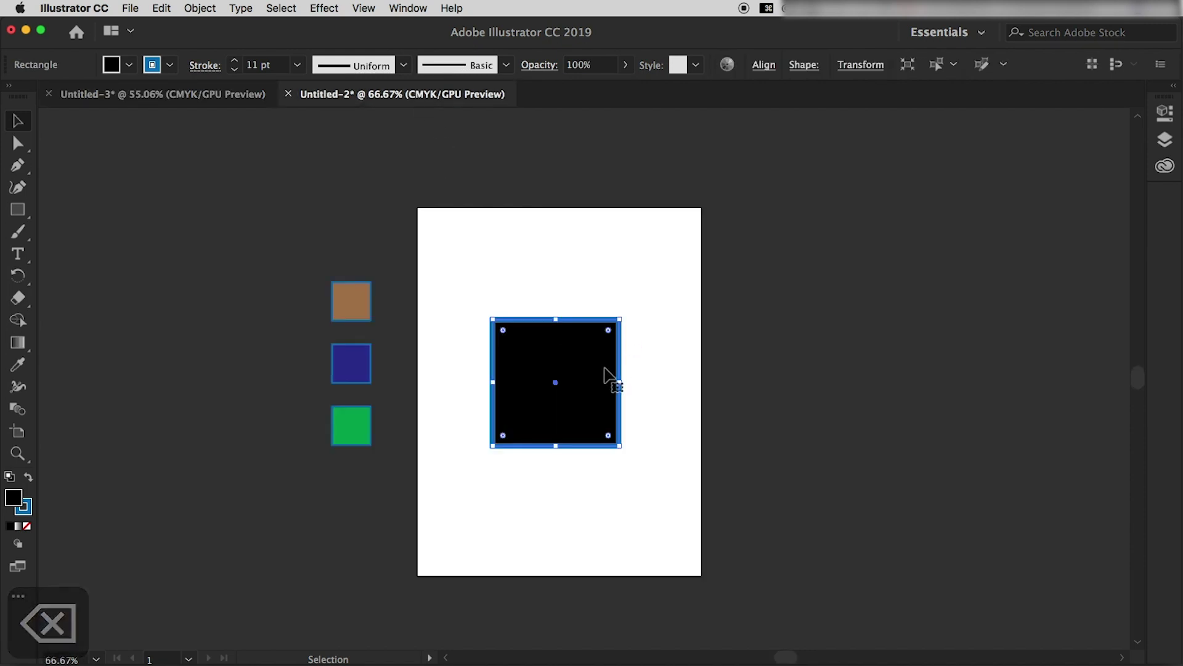
Copy the black square and paste it onto Untitled-3's artboard
key("ctrl+c")
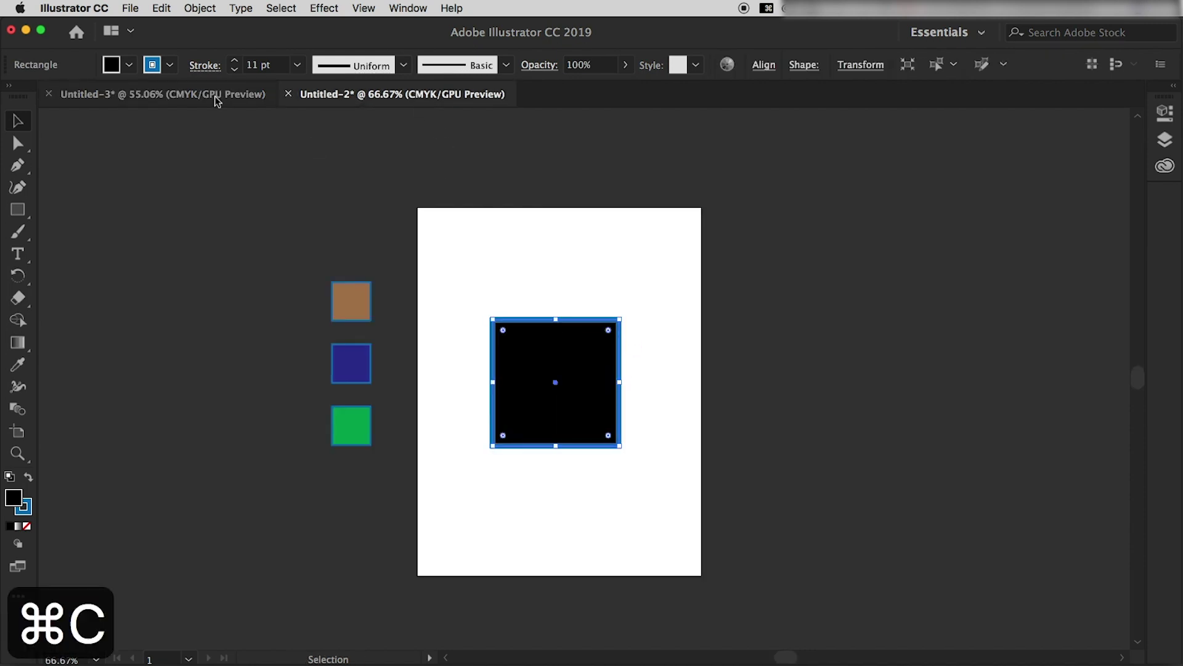
left_click(216, 97)
key("ctrl+v")
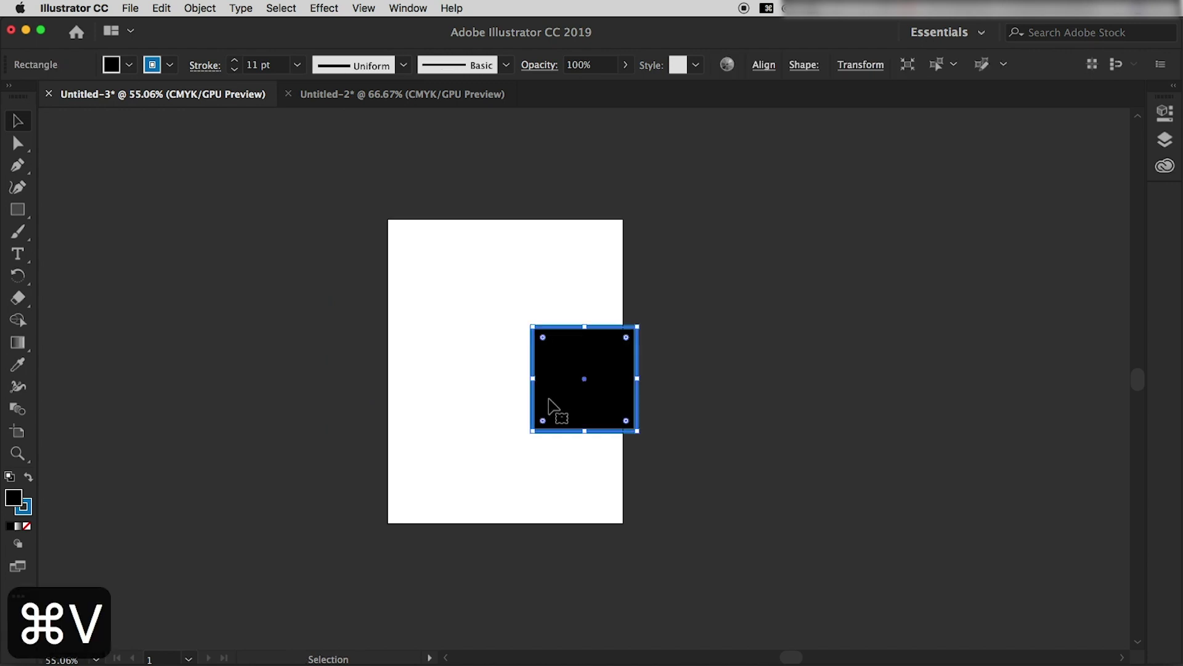
left_click_drag(549, 404, 446, 371)
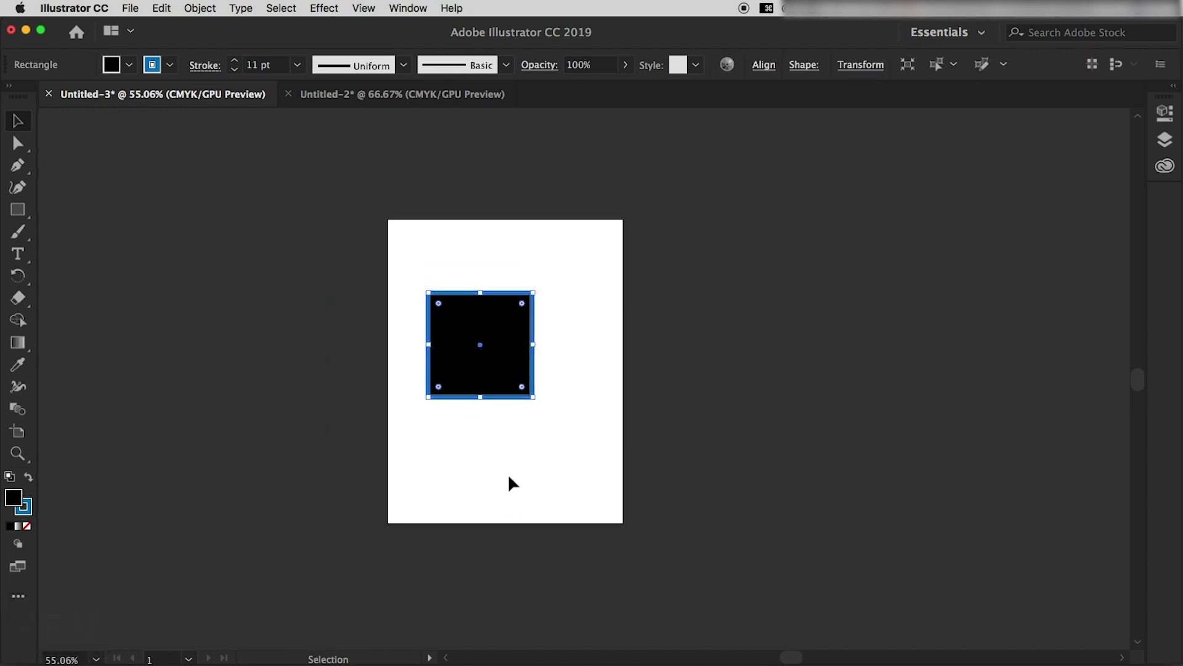
Reselect and delete the pasted square, then return to Untitled-2
left_click(508, 472)
left_click(486, 356)
left_click(548, 434)
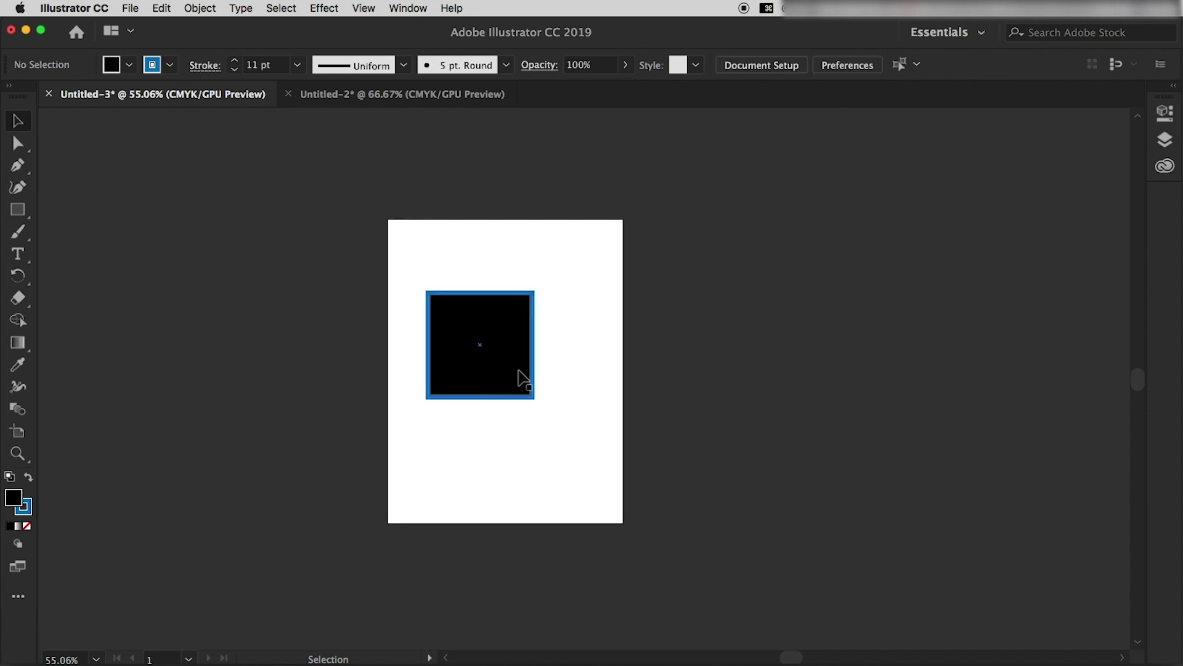
left_click(517, 373)
key("BackSpace")
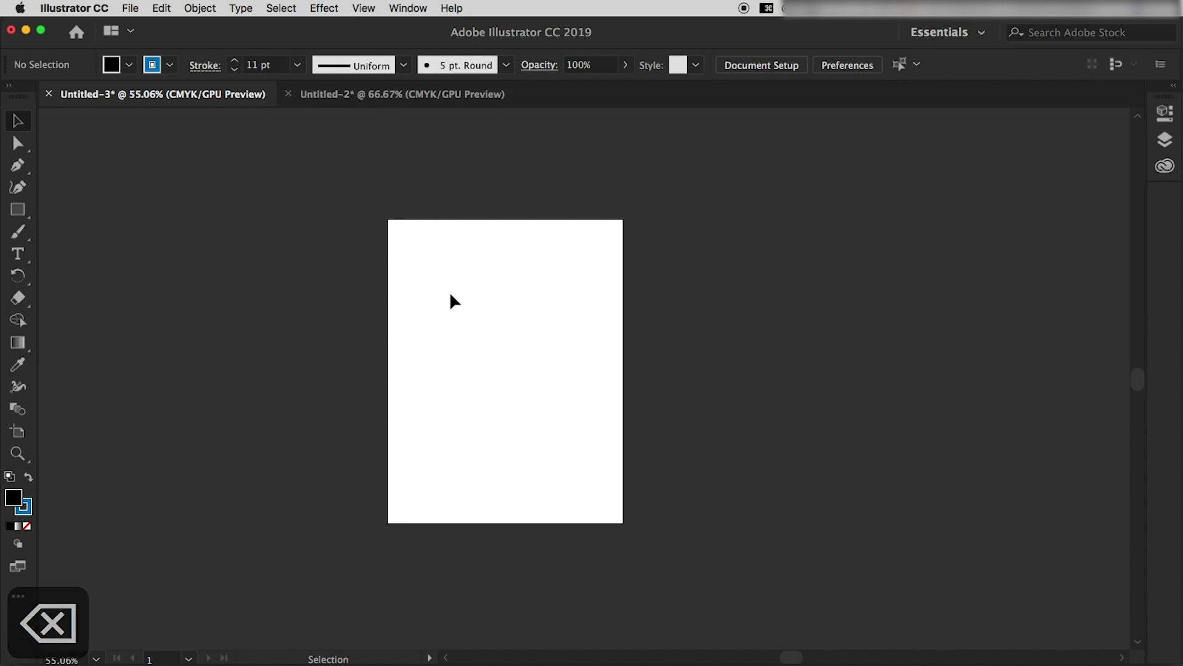
left_click(335, 99)
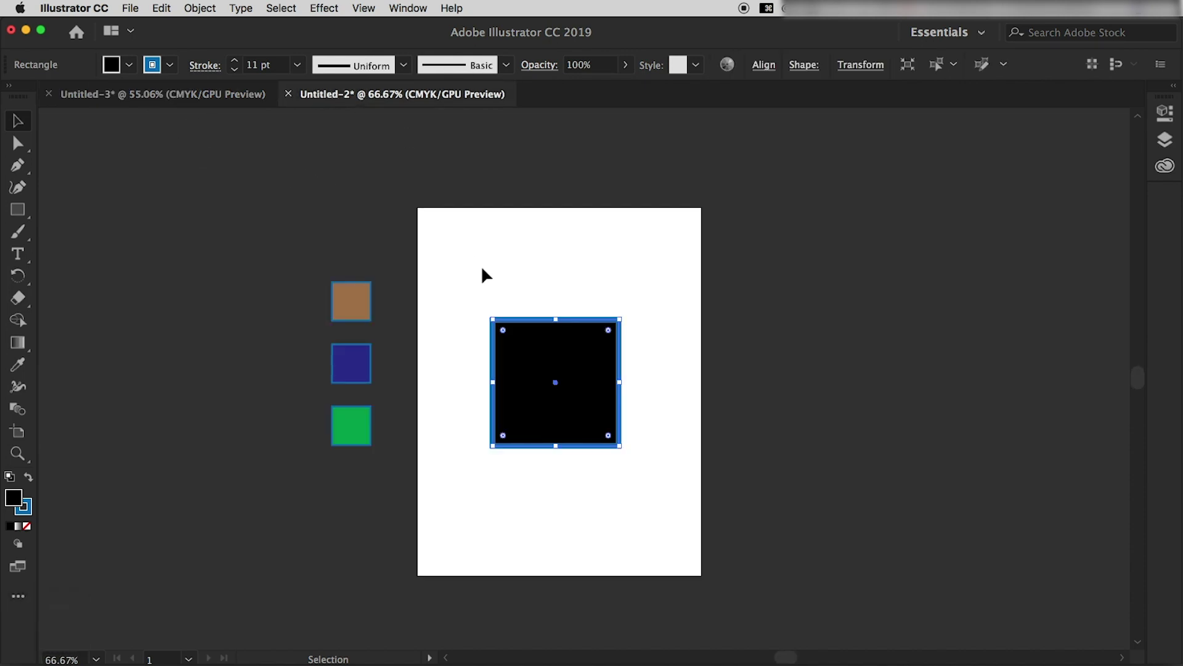
left_click(1174, 90)
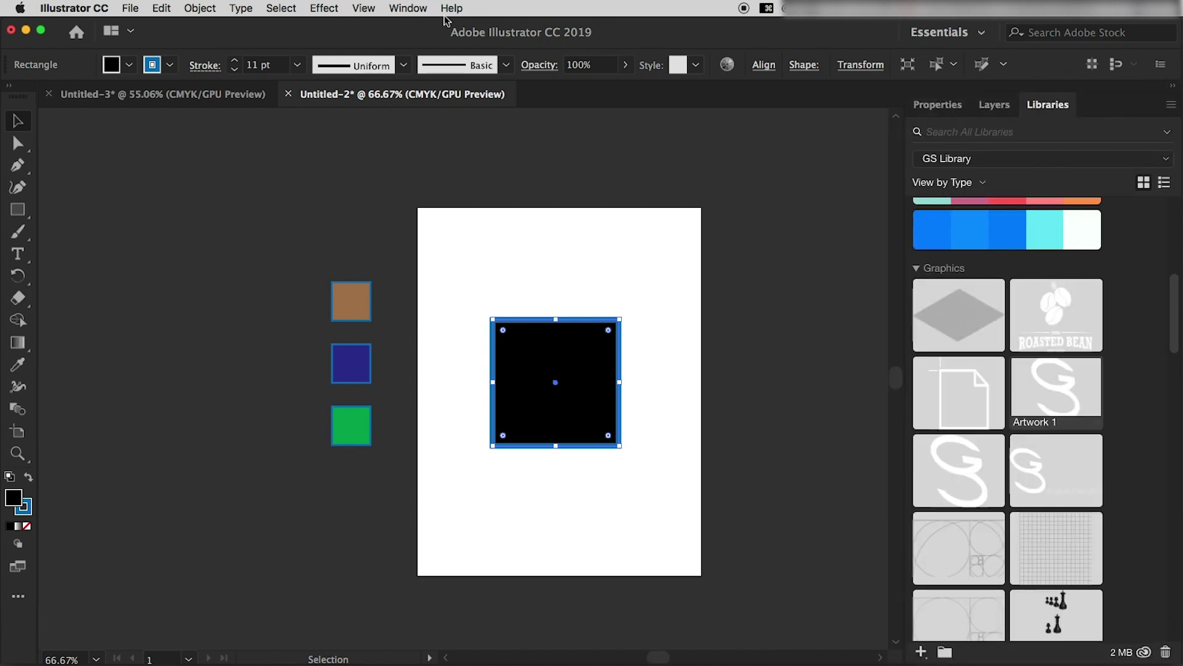
left_click(406, 8)
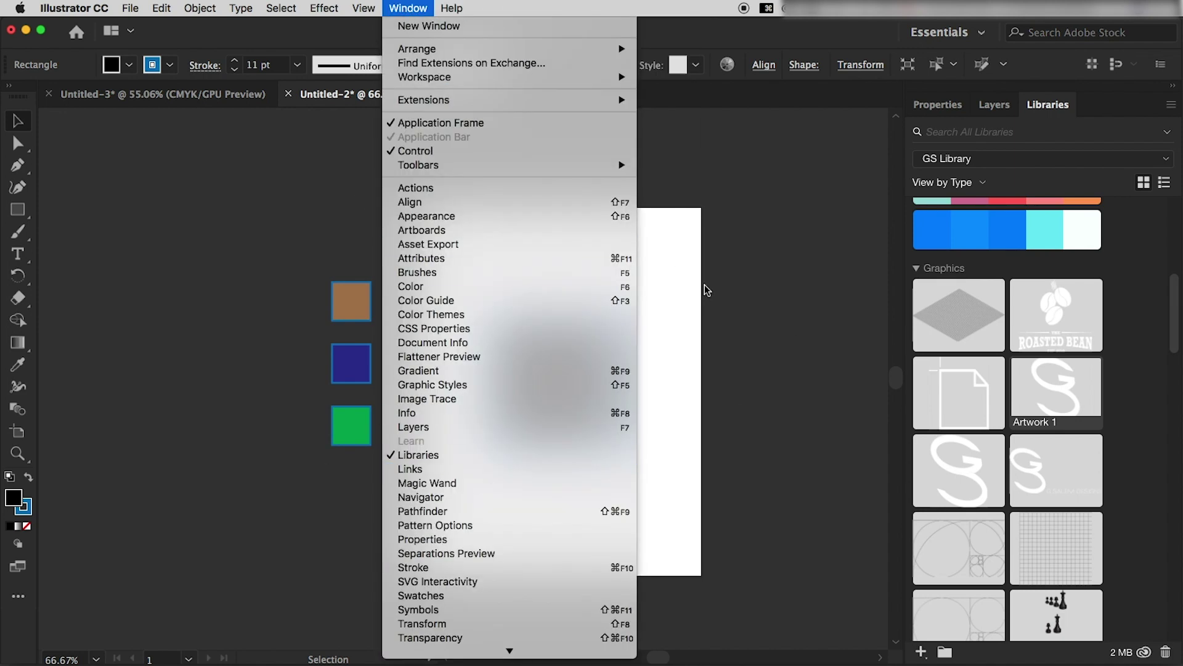
left_click(745, 252)
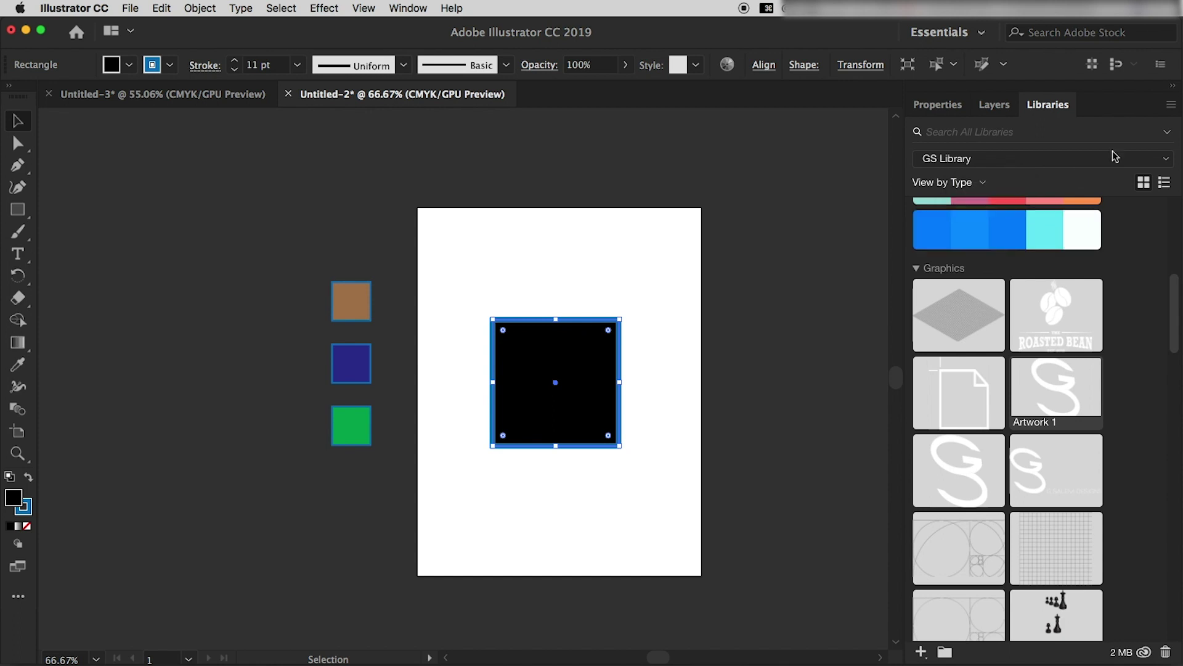
left_click(1005, 109)
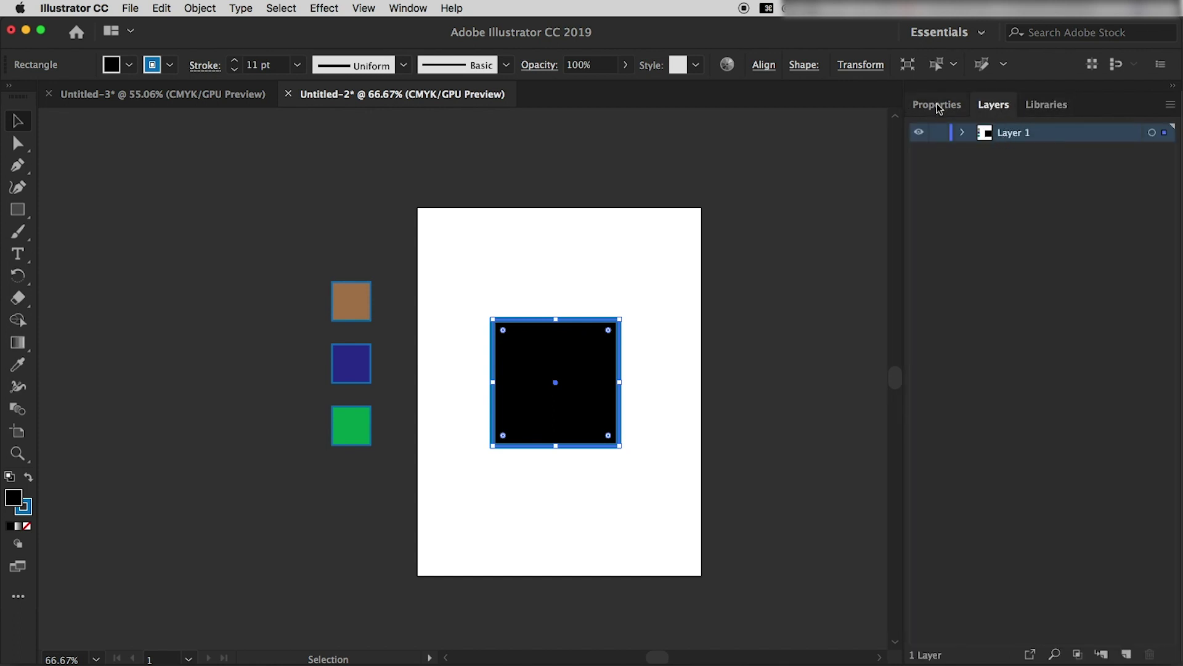
left_click(938, 106)
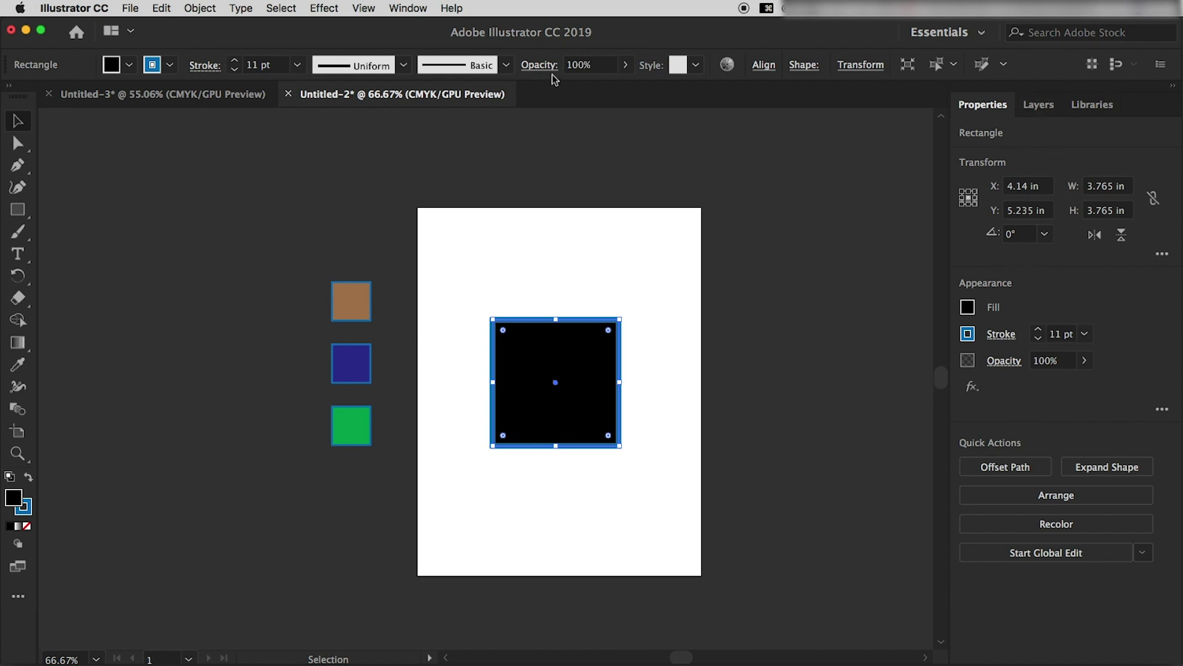
left_click(1092, 106)
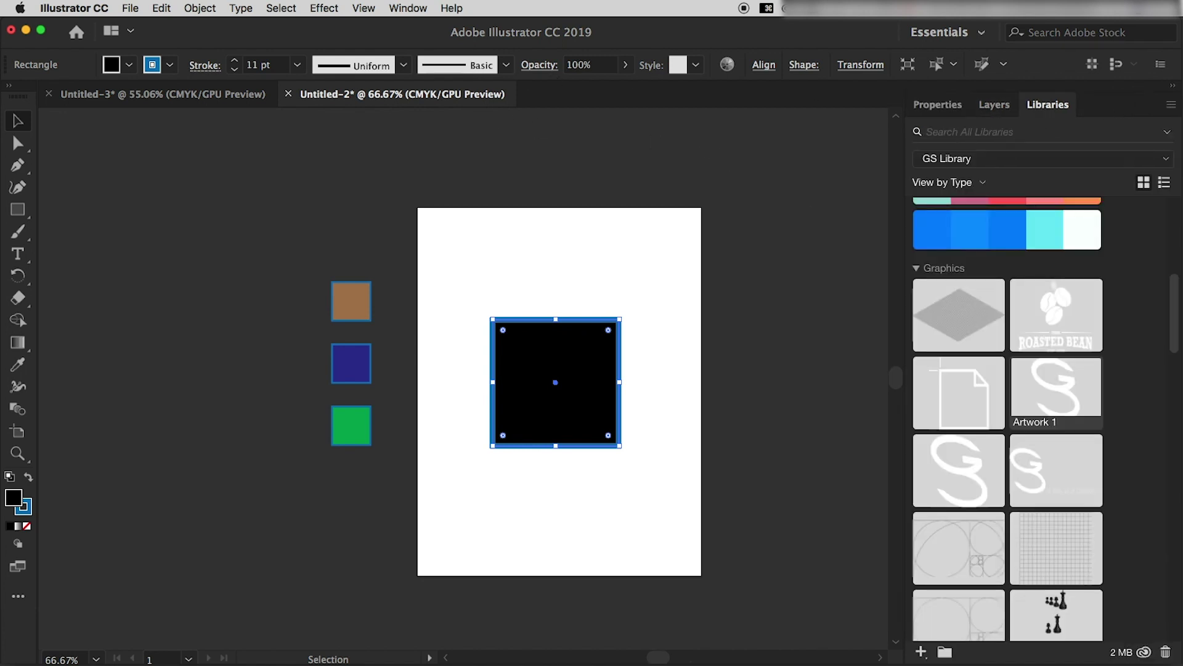
left_click(1174, 87)
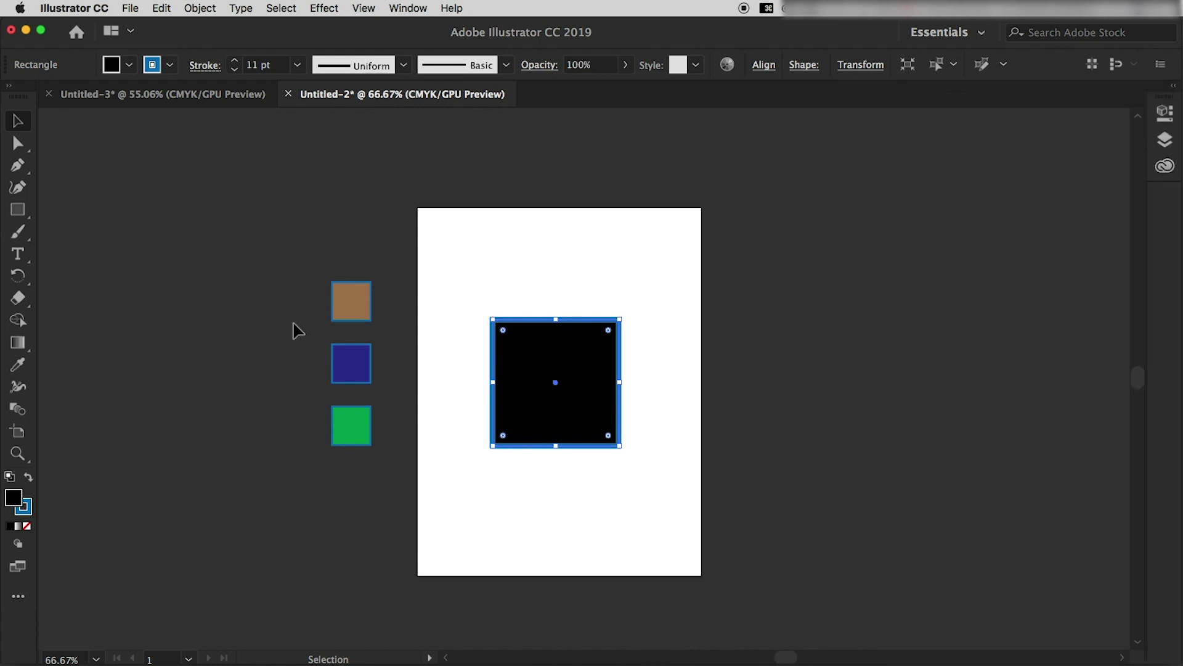
Deselect the black square and zoom the view to 100%
left_click(660, 338)
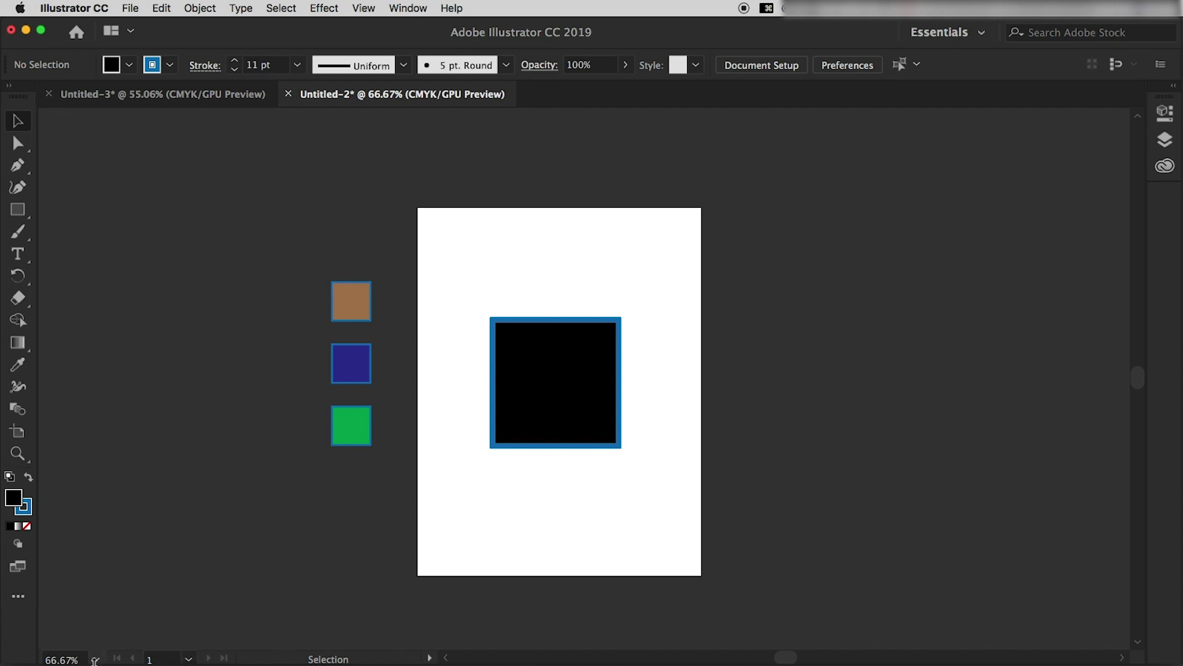
left_click(96, 660)
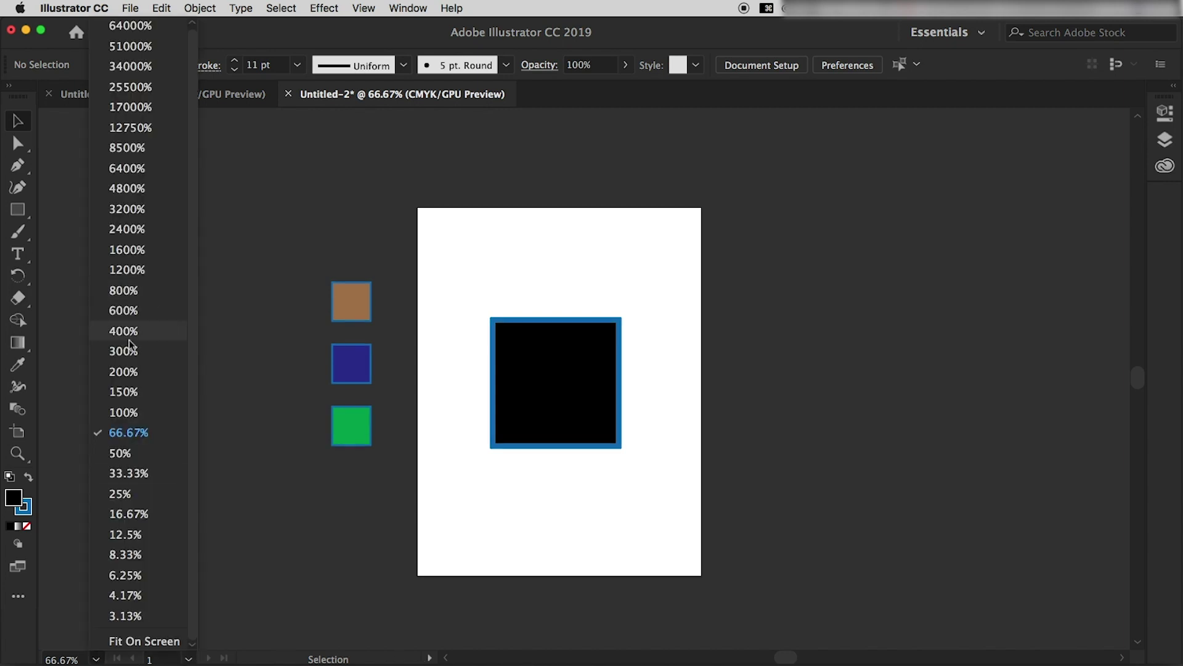
left_click(129, 417)
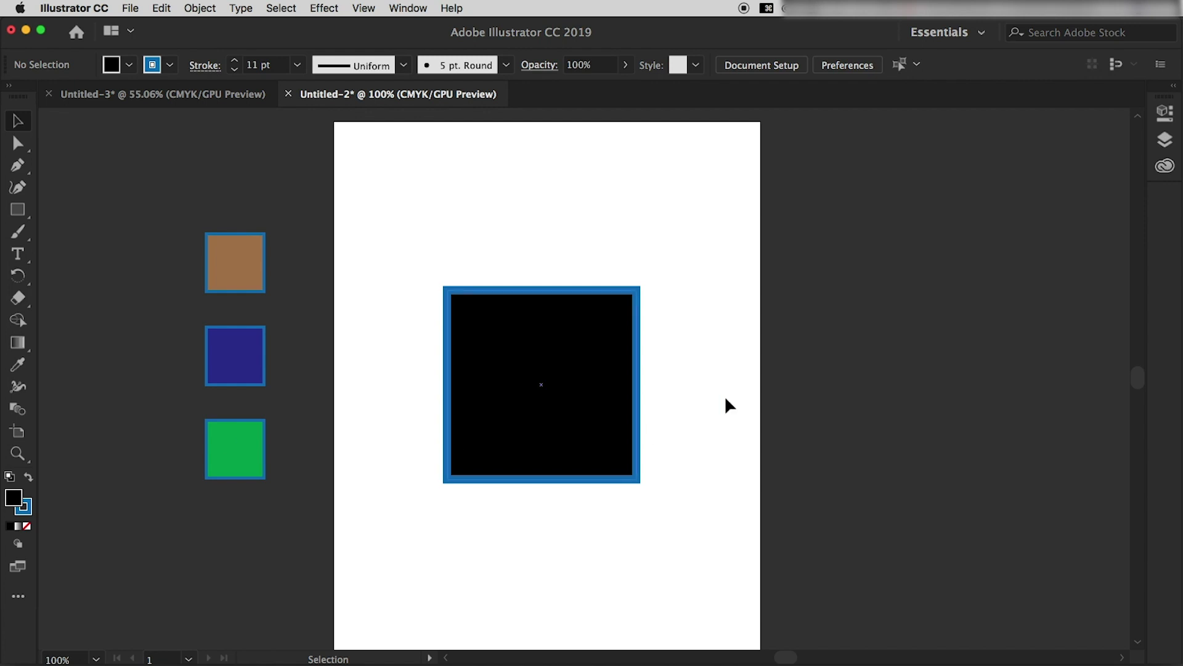
Zoom to 300%, back to 100%, and briefly open the artboard list
left_click(95, 660)
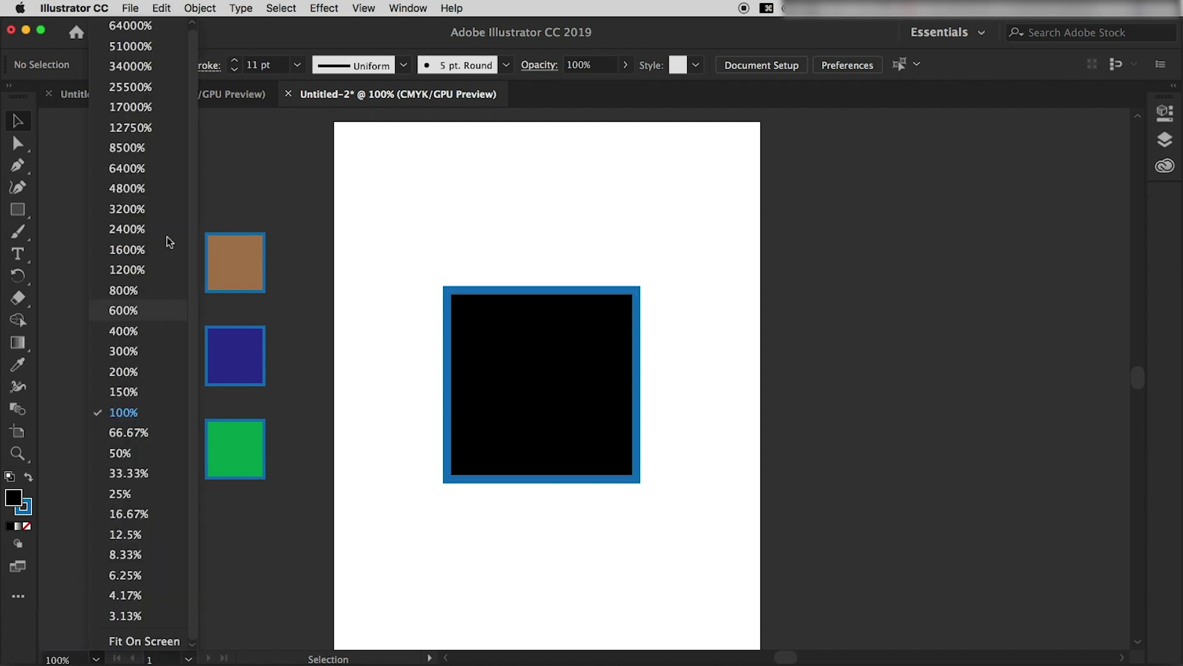
left_click(128, 353)
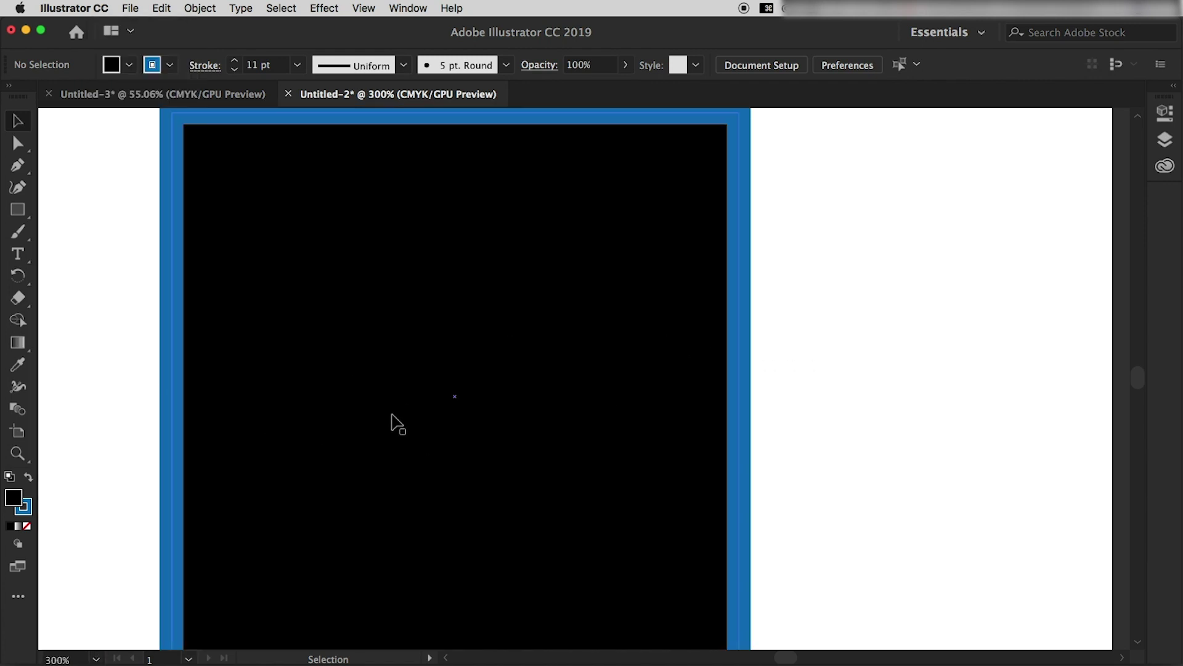
left_click(96, 658)
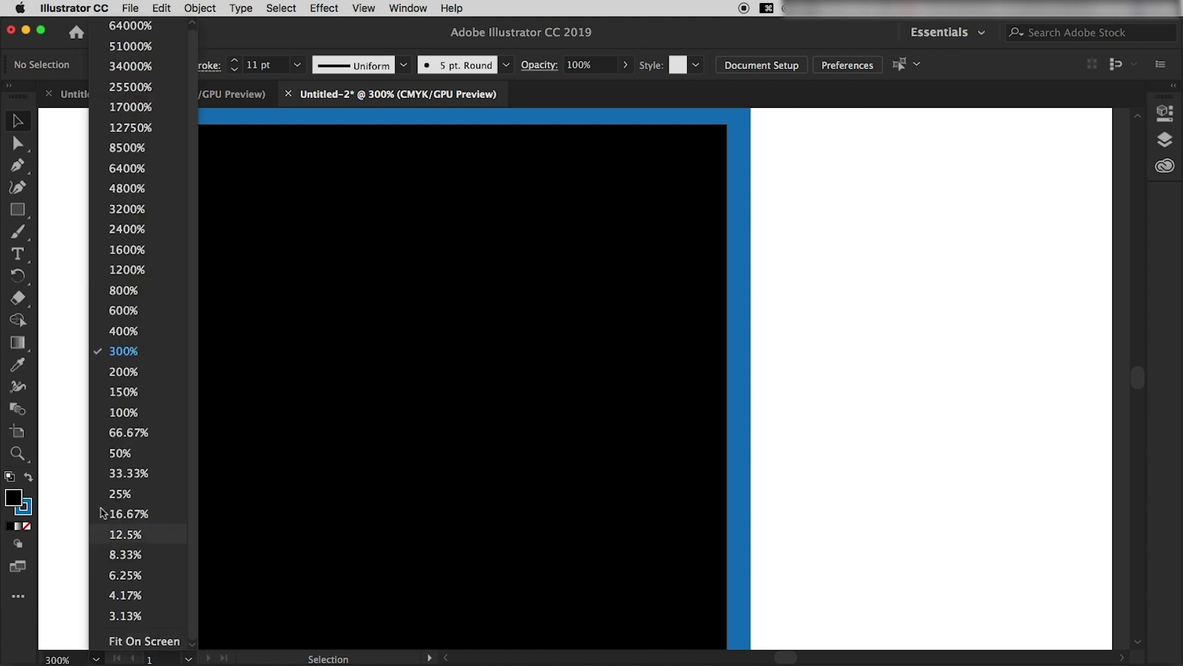
left_click(130, 413)
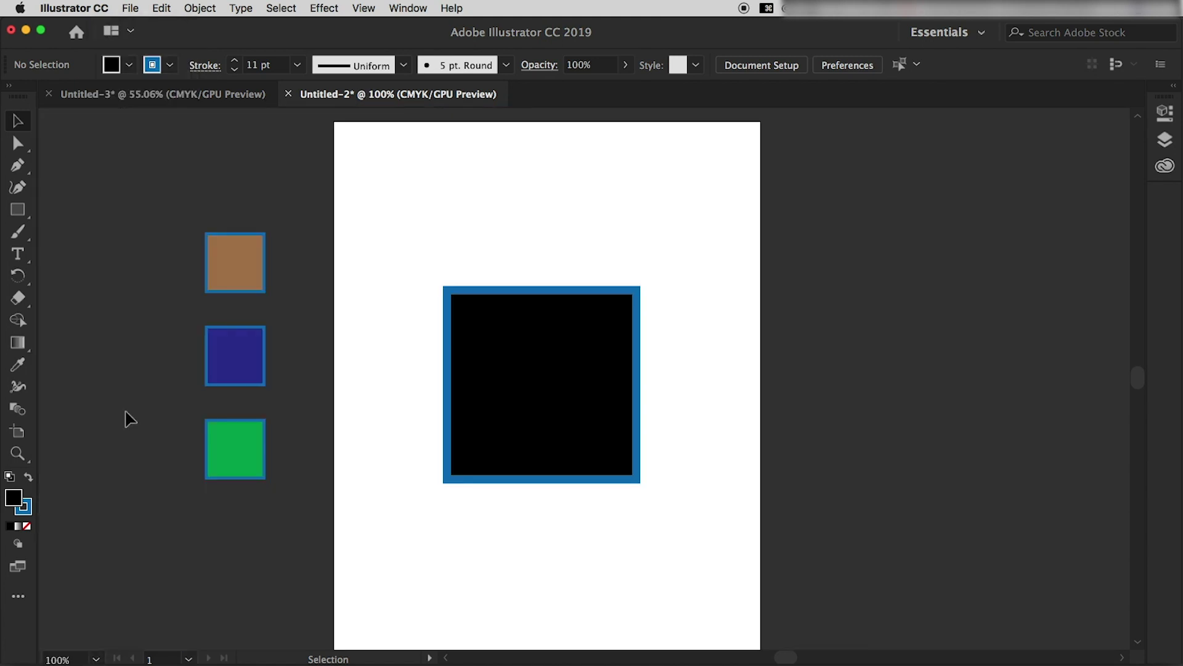
left_click(188, 658)
left_click(205, 640)
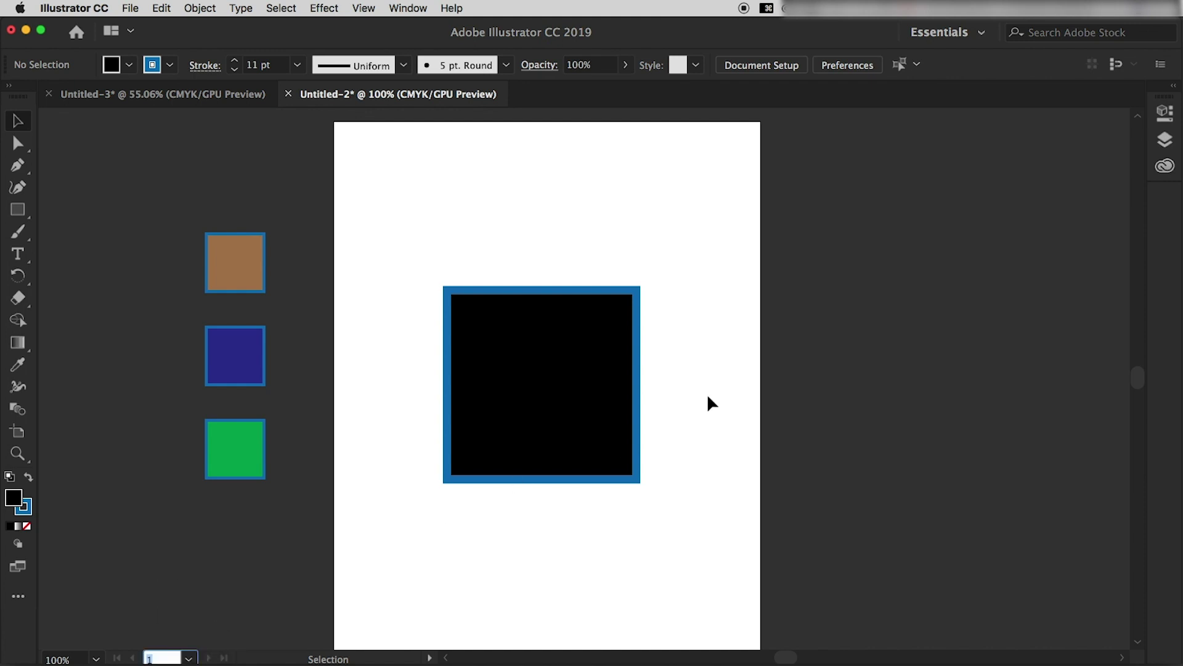
Alt-drag Artboard 1 to the right, creating Artboard 1 copy with a gray-filled square
left_click(18, 435)
scroll(678, 520, "right", 1)
scroll(653, 524, "right", 3)
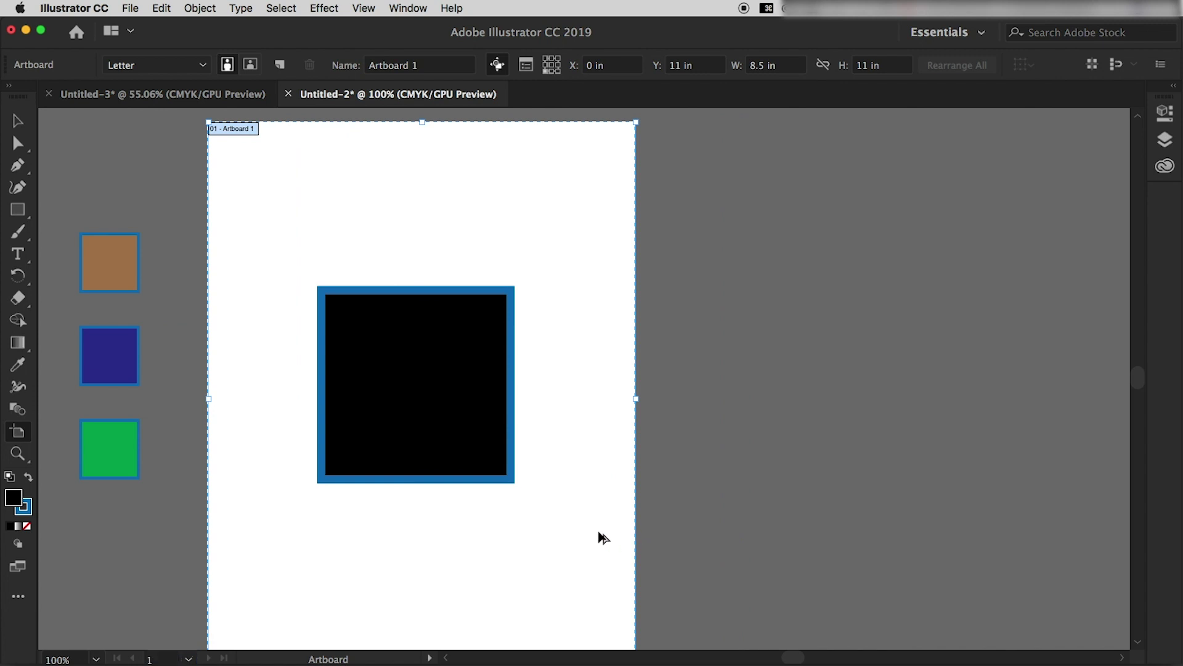
left_click_drag(603, 538, 1070, 493)
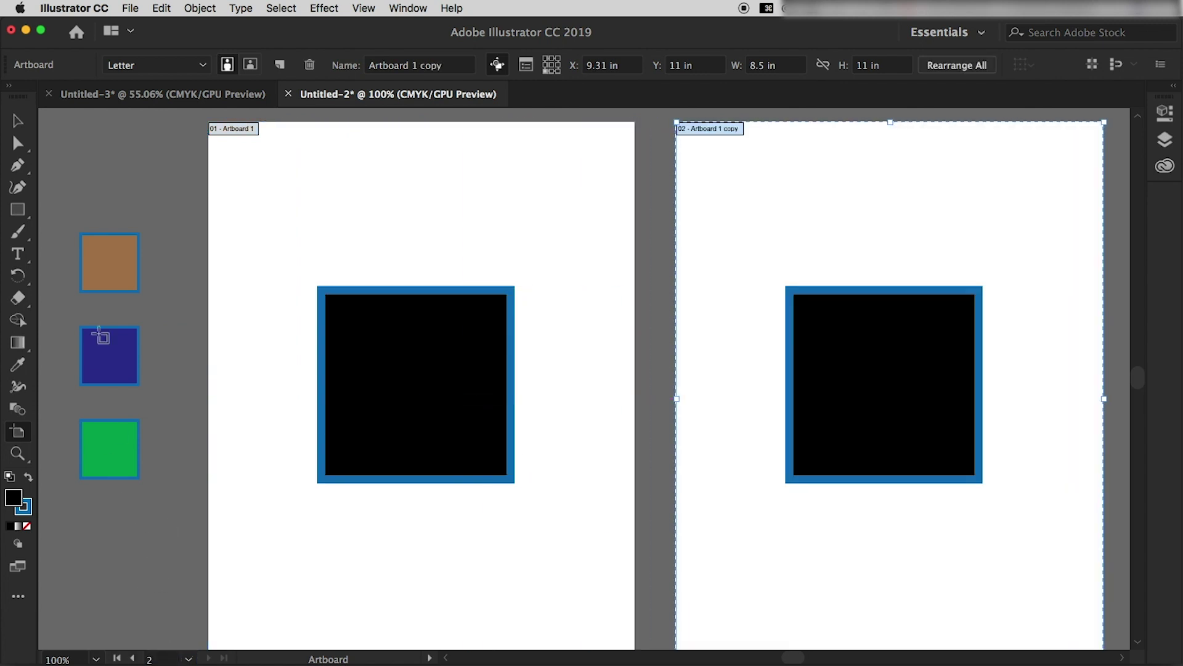
left_click(17, 121)
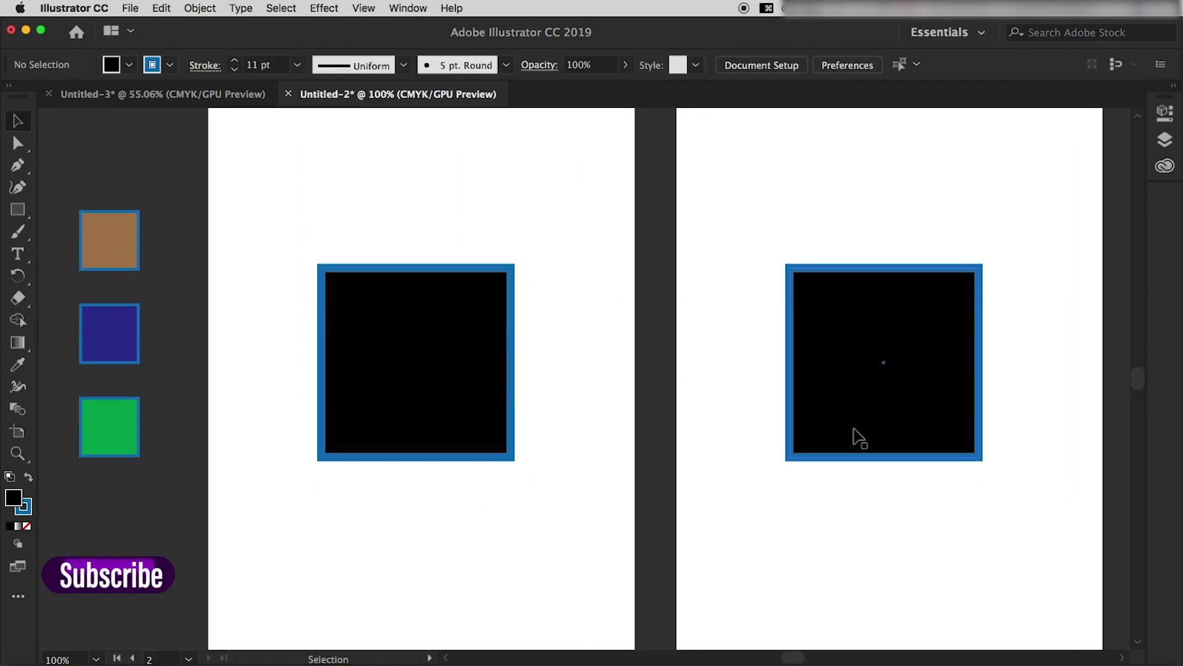
scroll(847, 444, "down", 1)
mouse_move(849, 391)
left_mouse_down()
mouse_move(191, 243)
mouse_move(850, 391)
left_mouse_up()
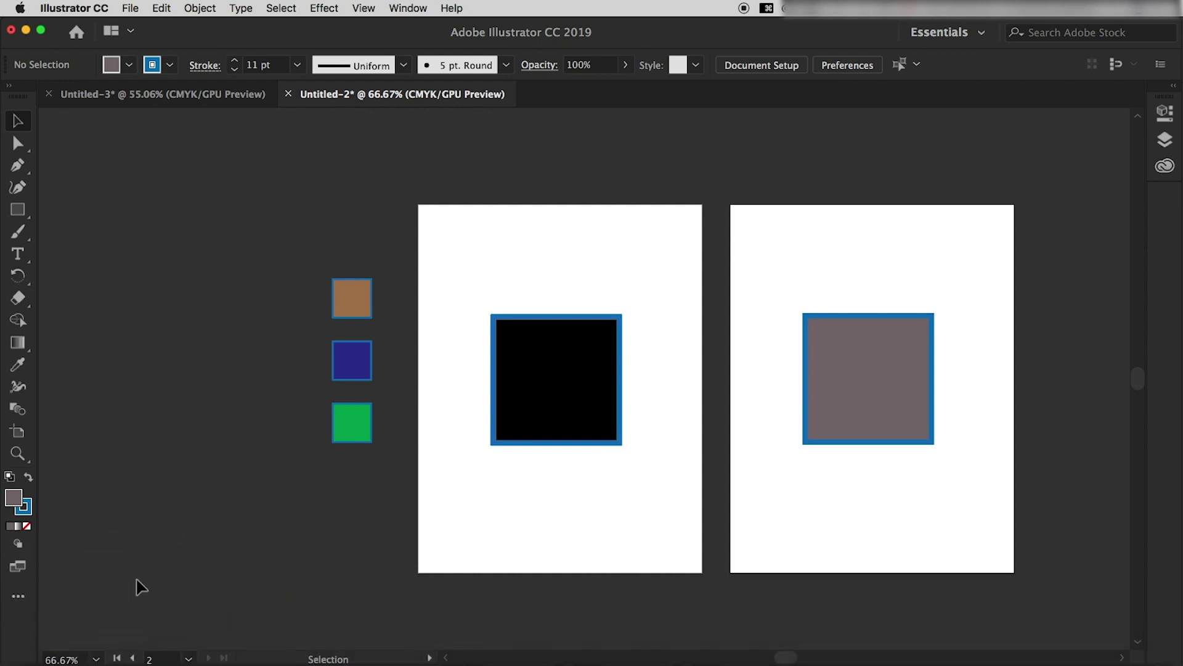
Zoom to 200% and jump to artboard 1, then artboard 2, from the artboard list
left_click(95, 658)
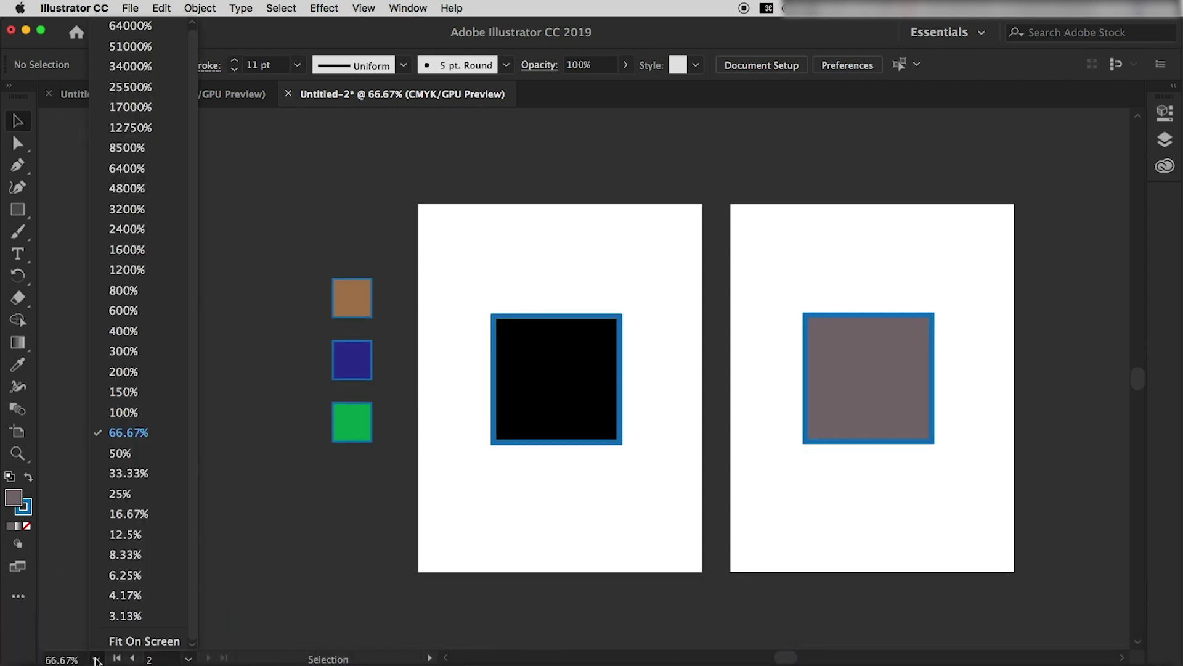
left_click(131, 371)
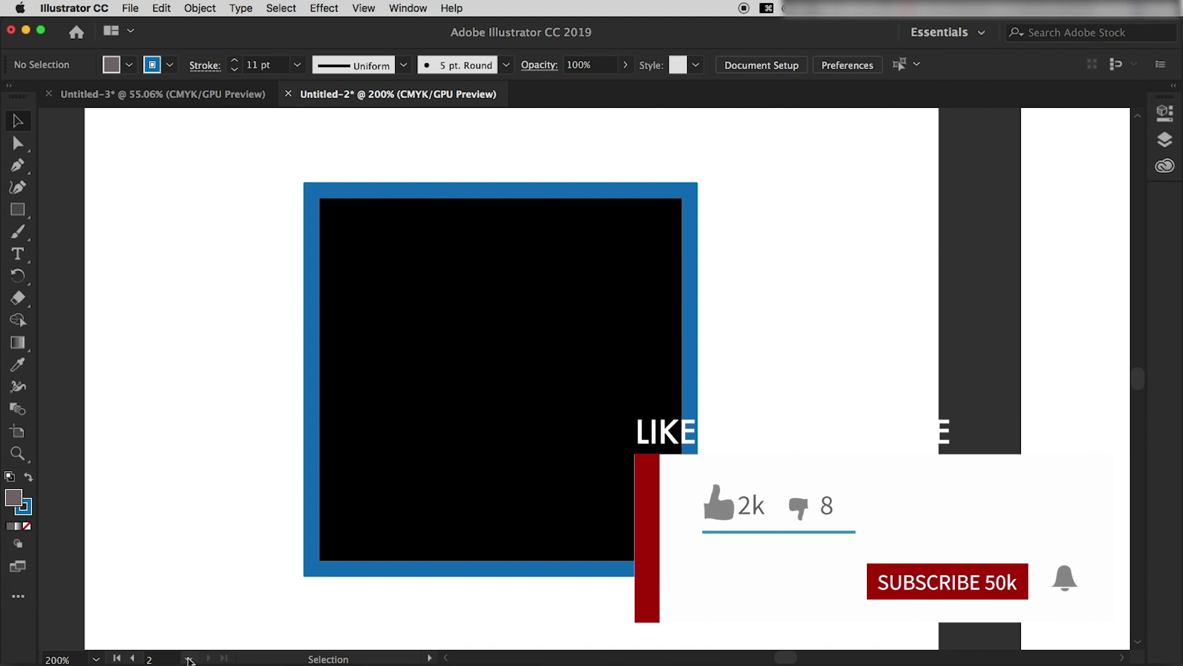
left_click(190, 659)
left_click(198, 625)
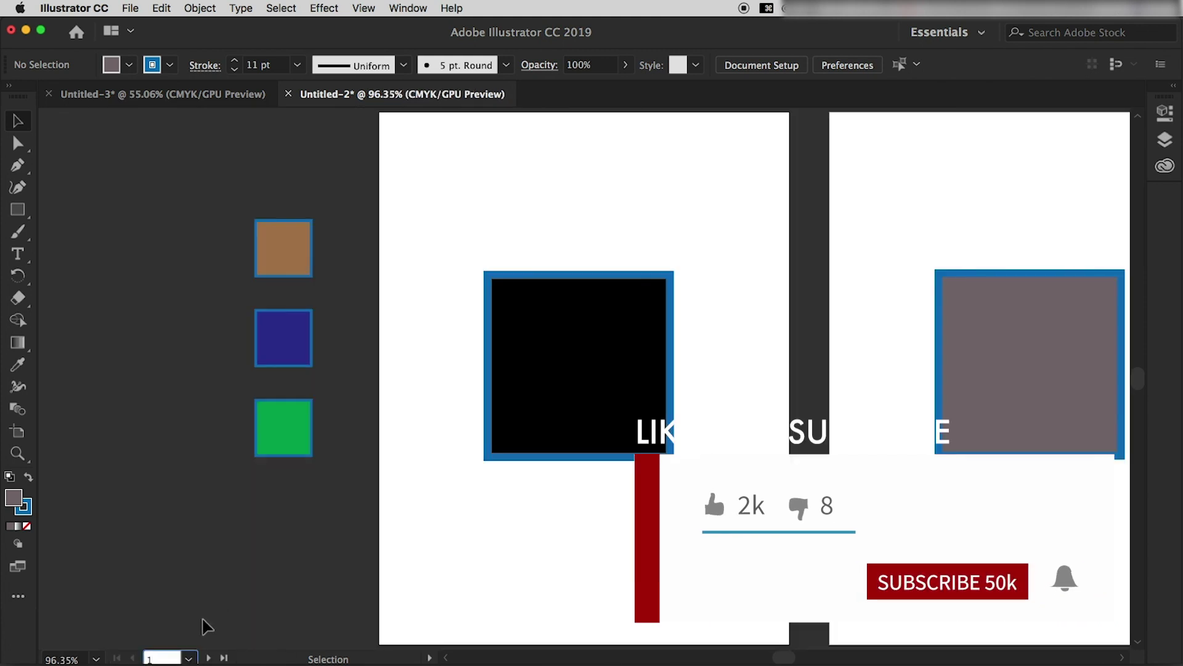
left_click(189, 658)
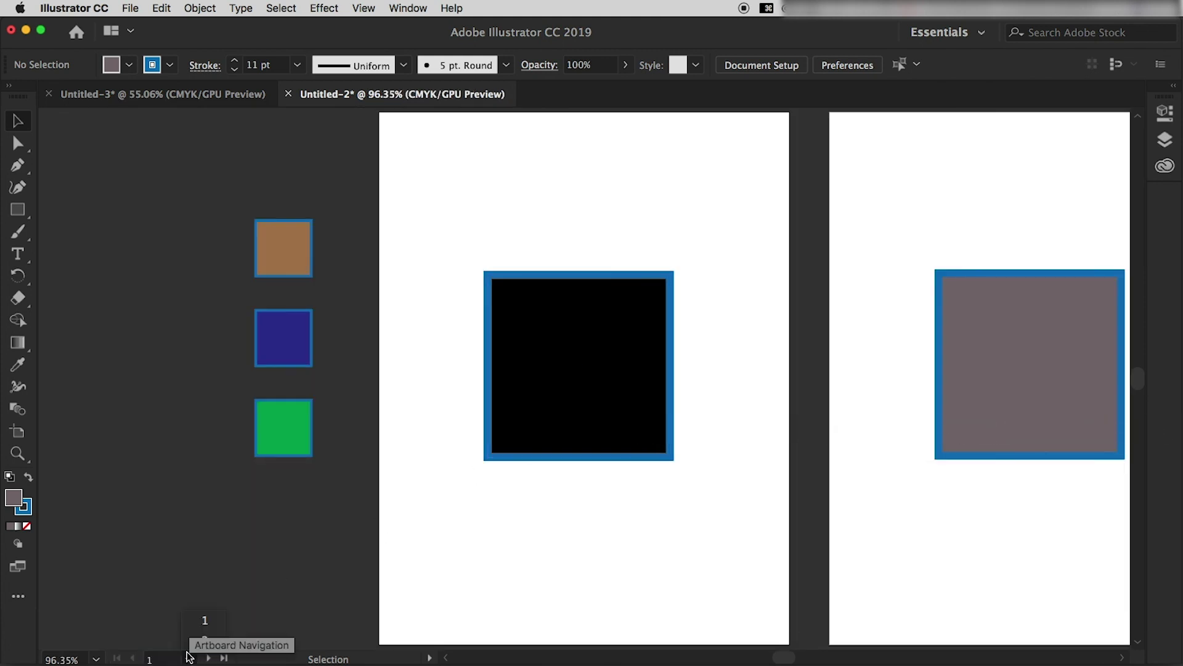
left_click(205, 635)
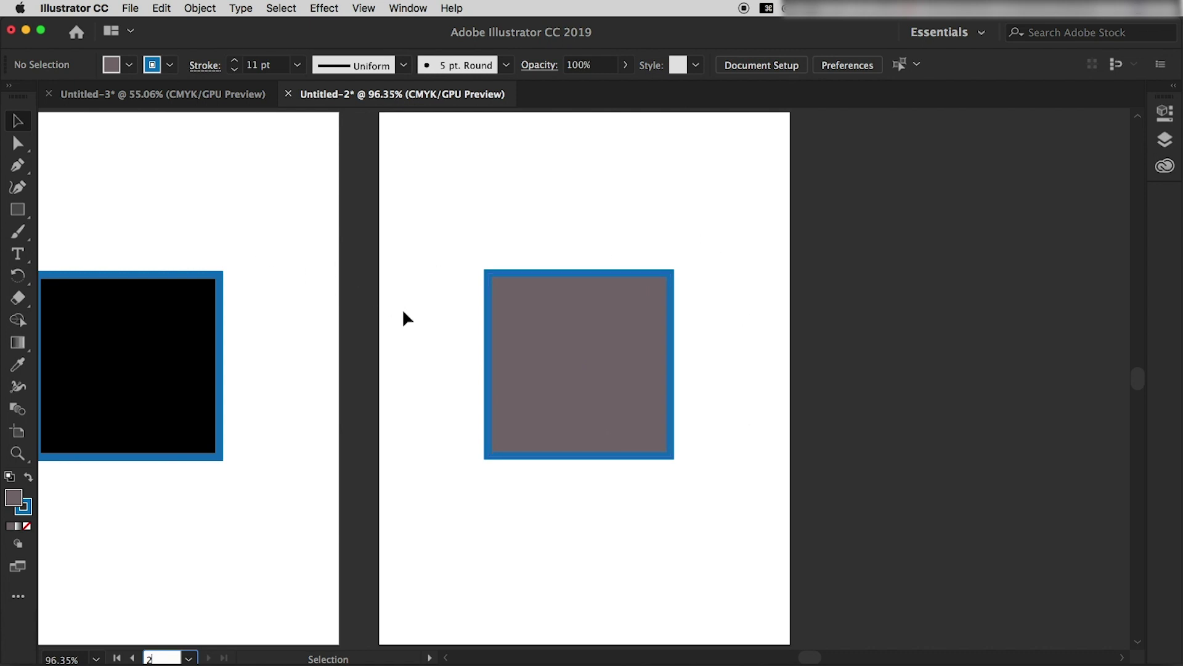
scroll(405, 314, "left", 5)
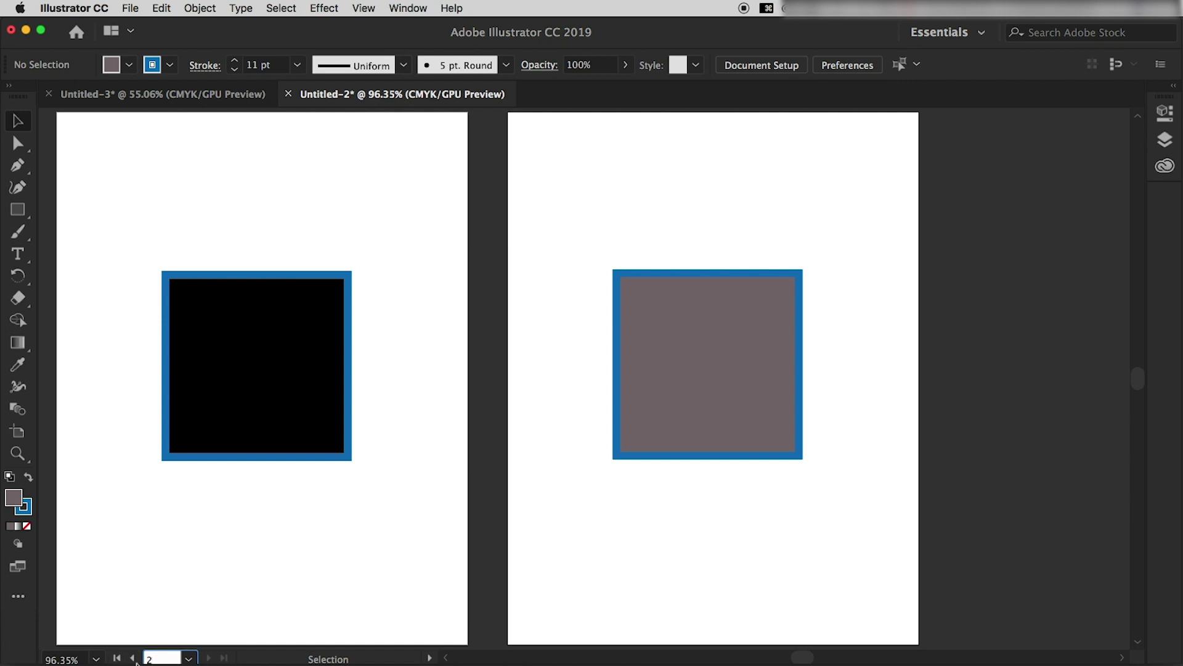
Try the Pen and Rectangle tools, then set the status bar to Show > Artboard Name
left_click(426, 658)
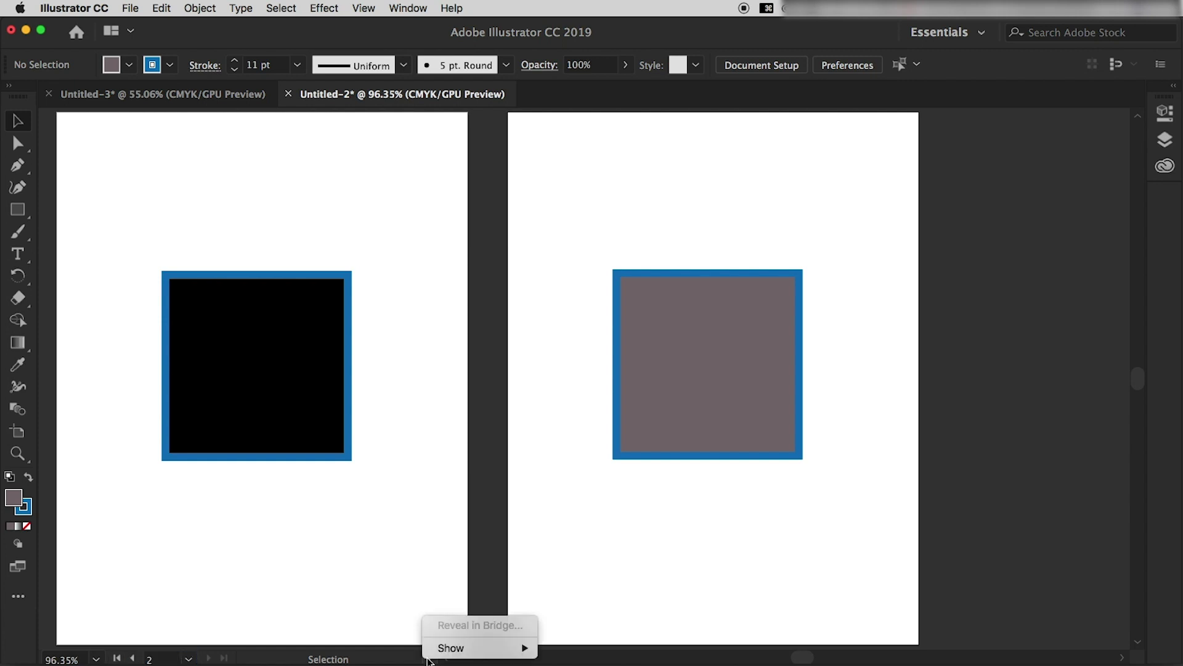
left_click(329, 654)
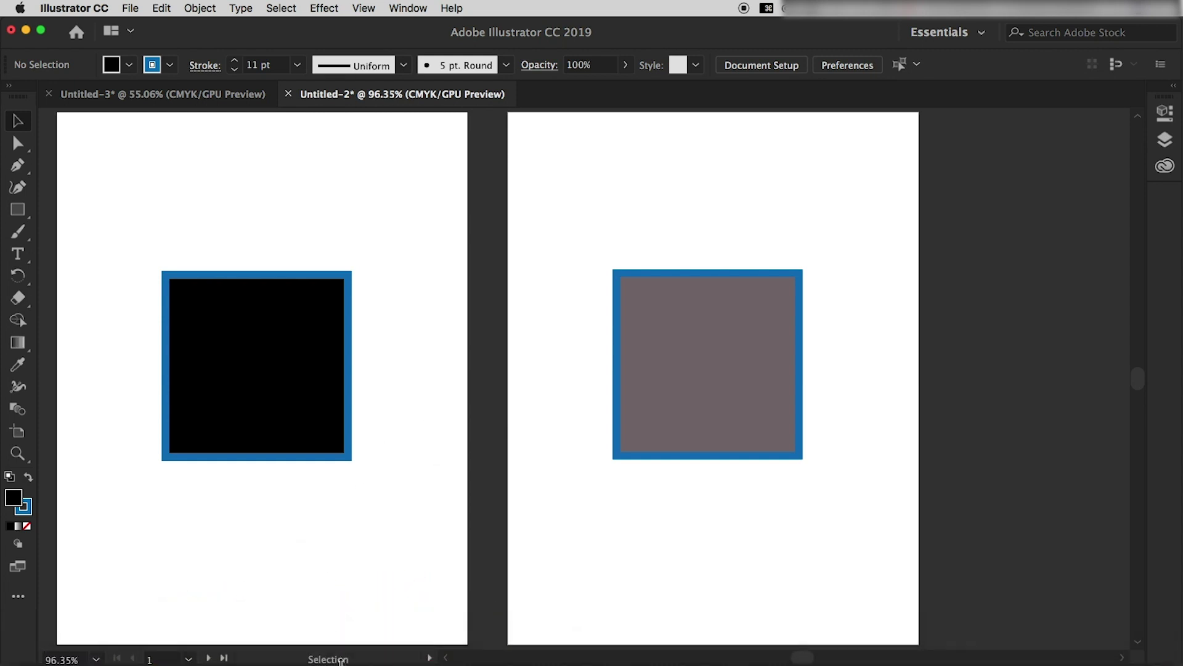
left_click(18, 165)
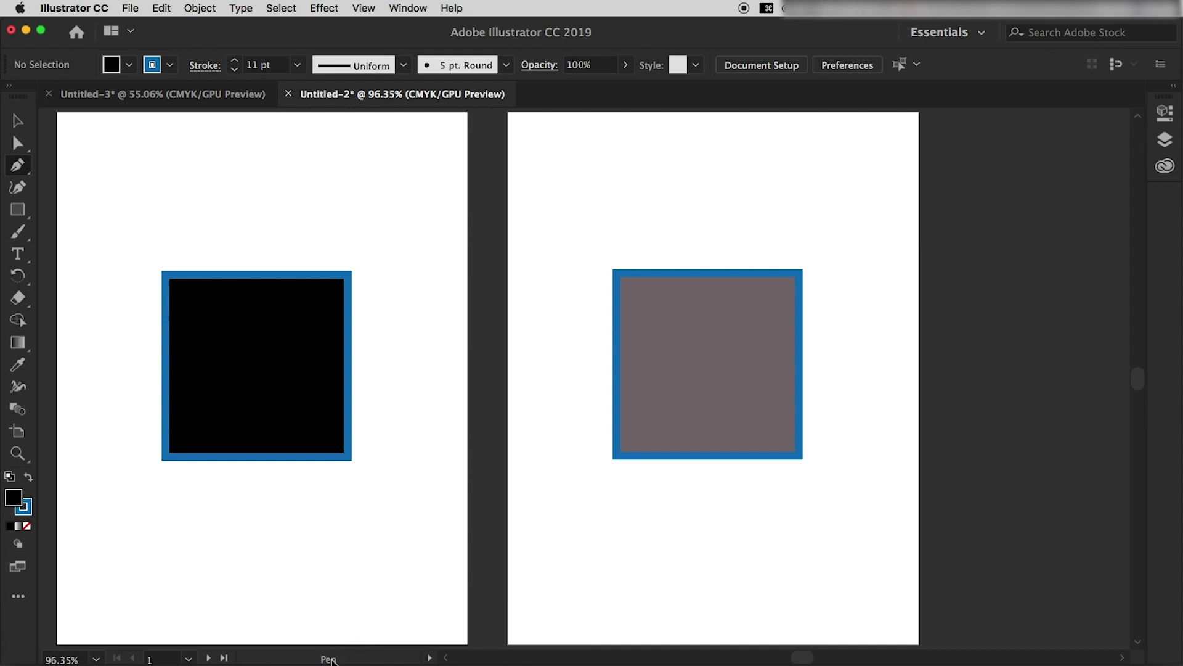
scroll(336, 644, "down", 2)
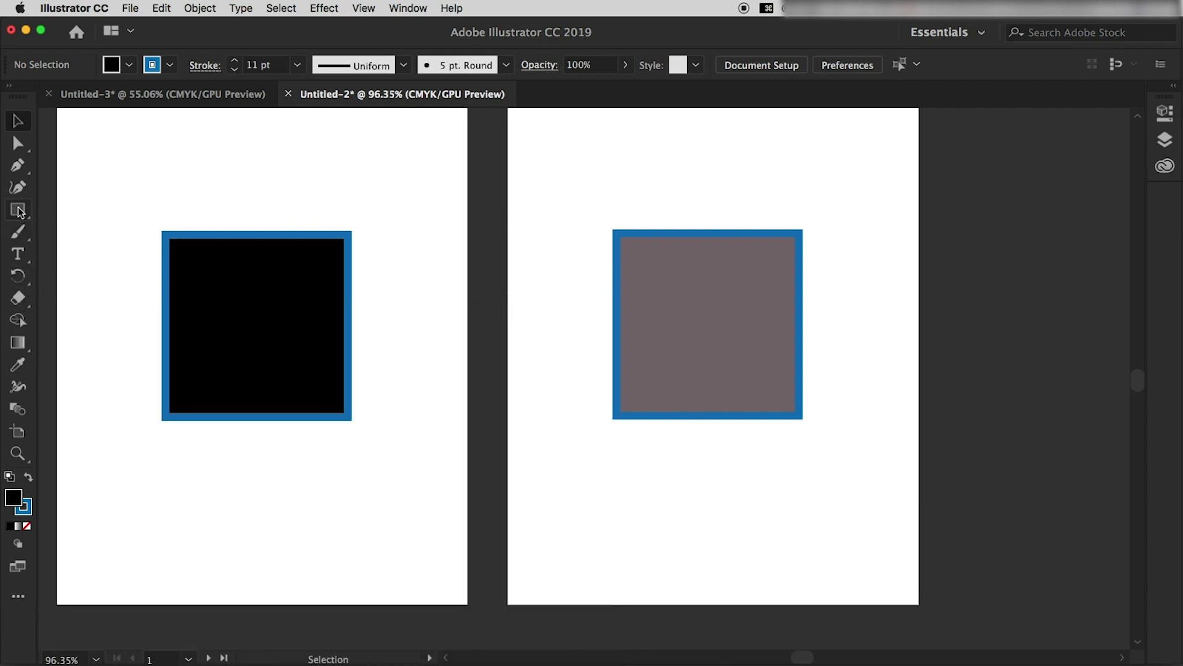
left_click(20, 211)
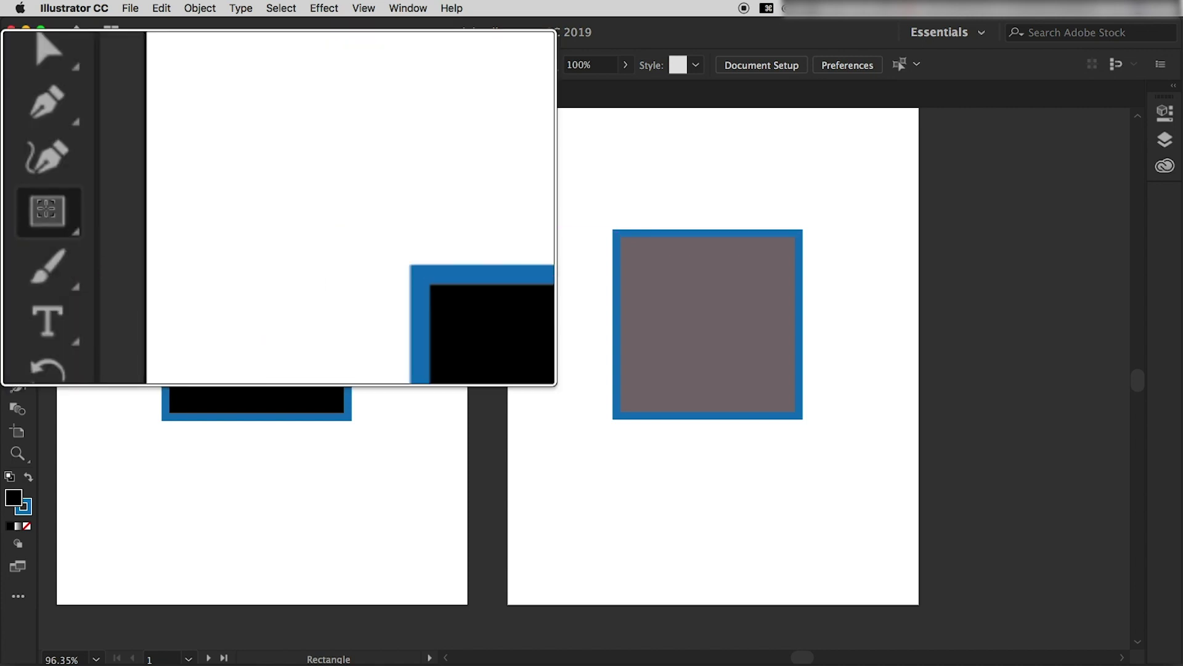
left_click(412, 657)
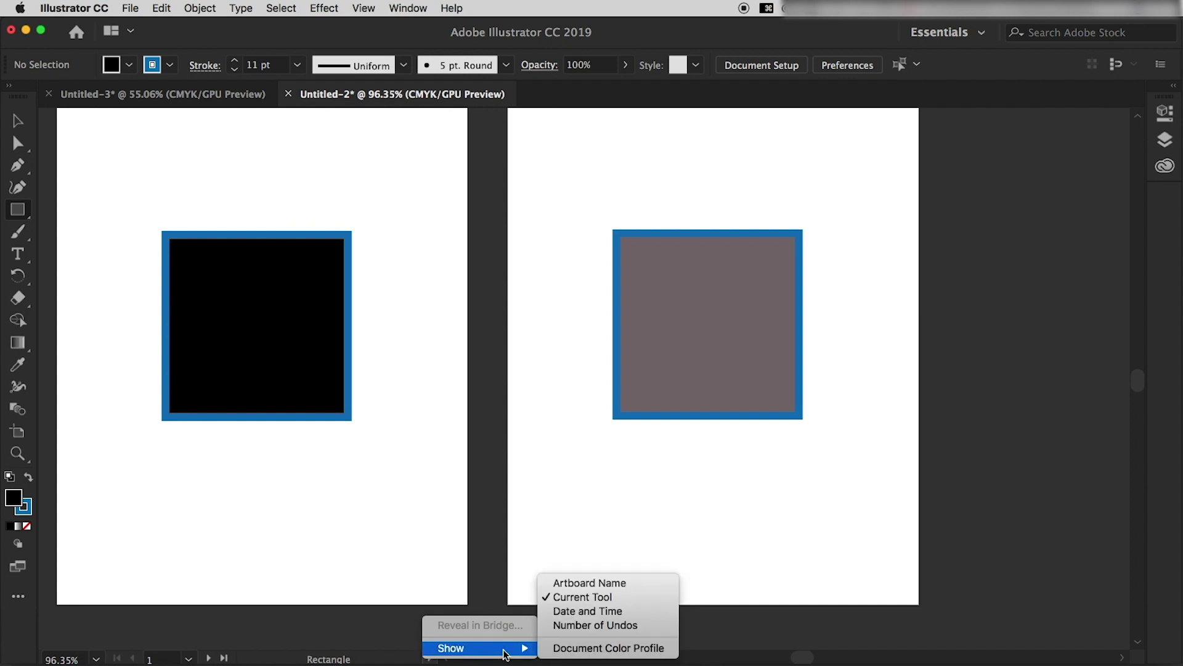
mouse_move(476, 647)
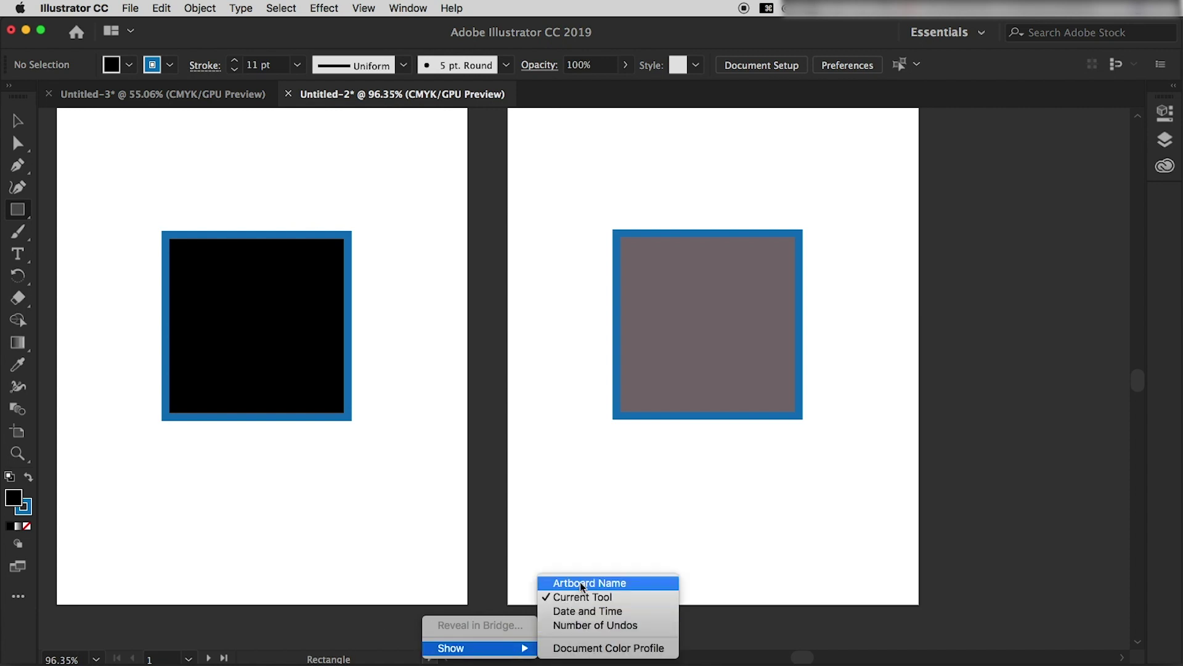
left_click(583, 583)
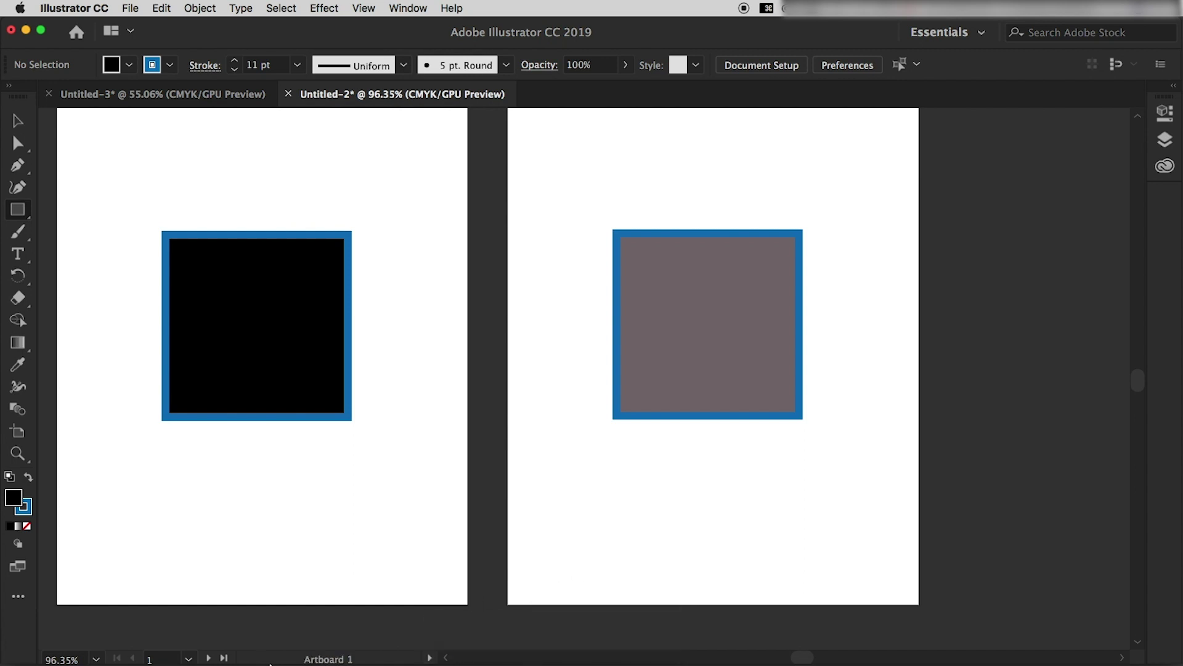
With the Selection tool, click between artboards, ending with the right artboard active
scroll(326, 638, "up", 3)
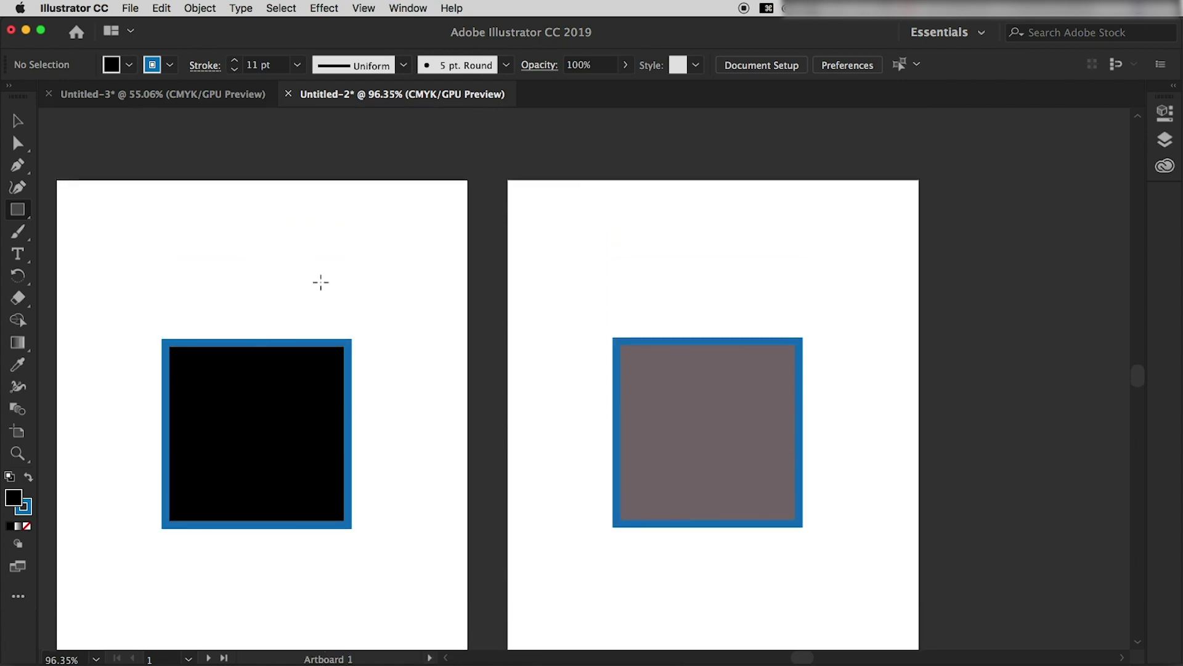
scroll(398, 483, "down", 5)
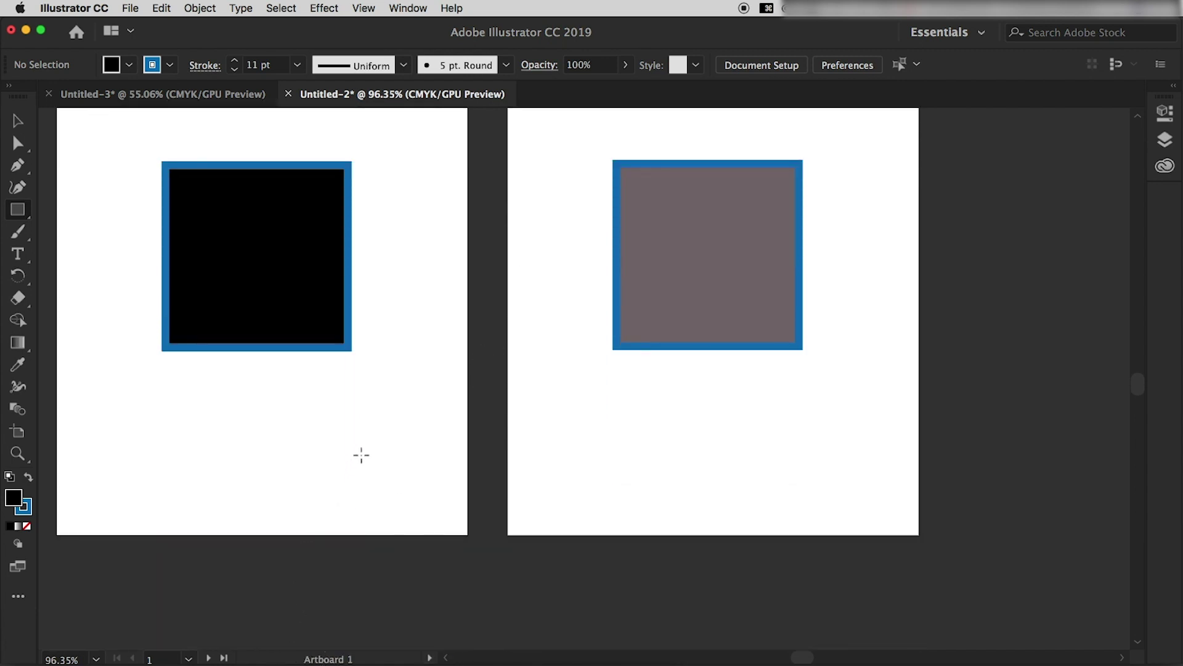
left_click(18, 127)
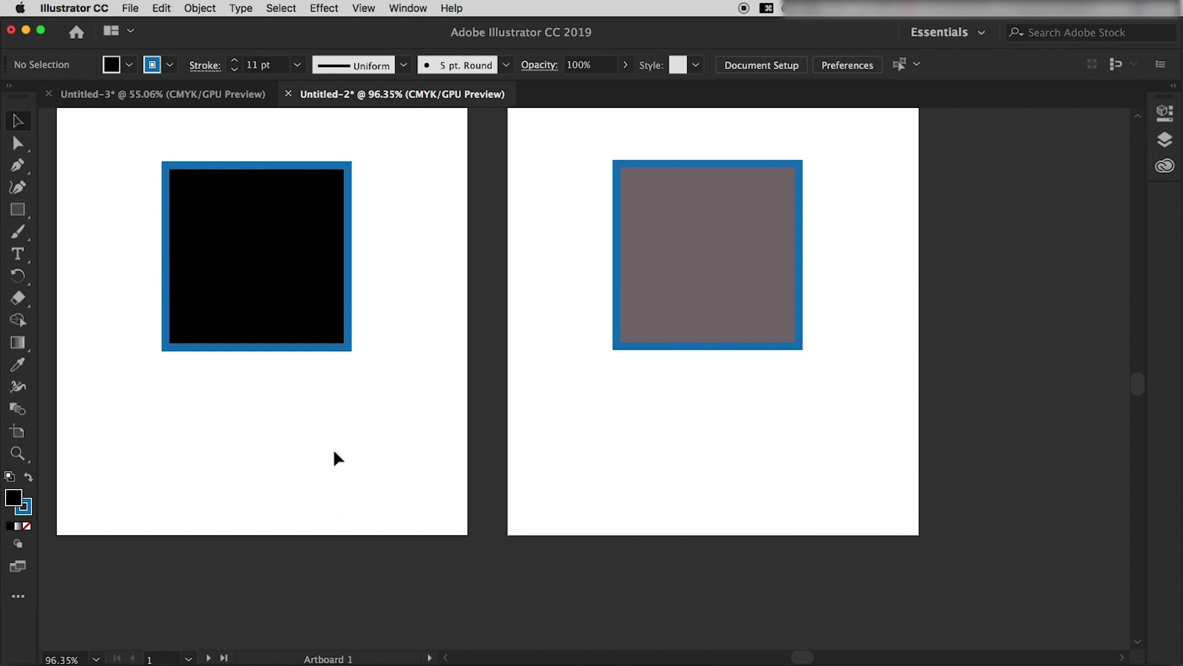
left_click(683, 434)
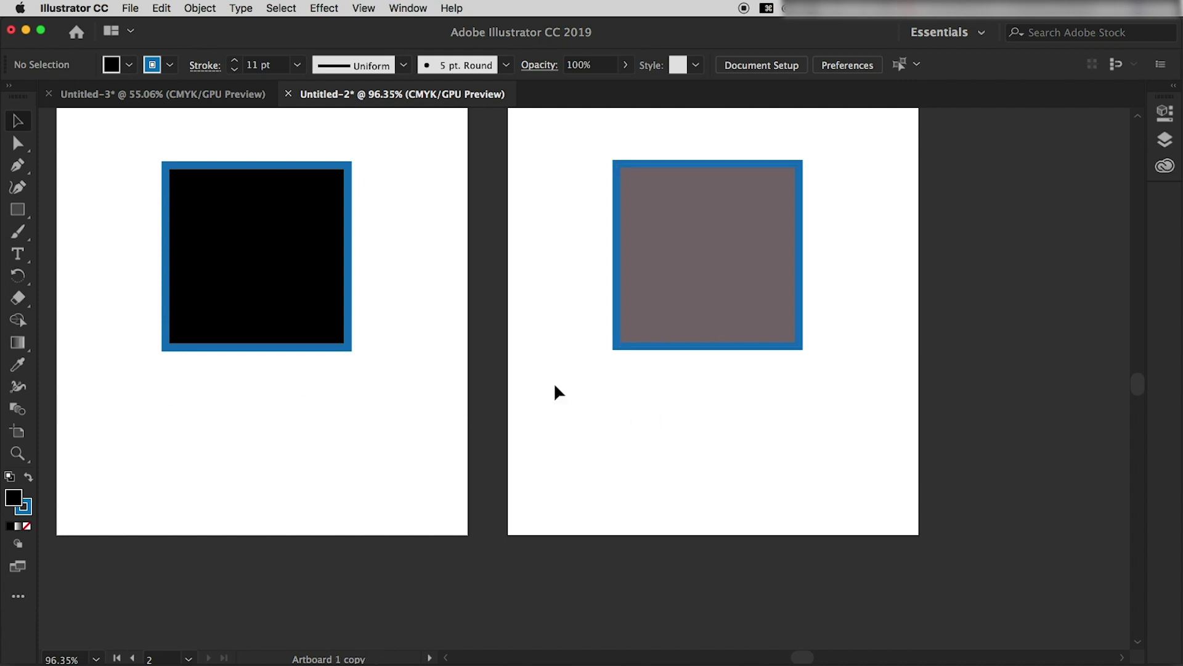
left_click(250, 431)
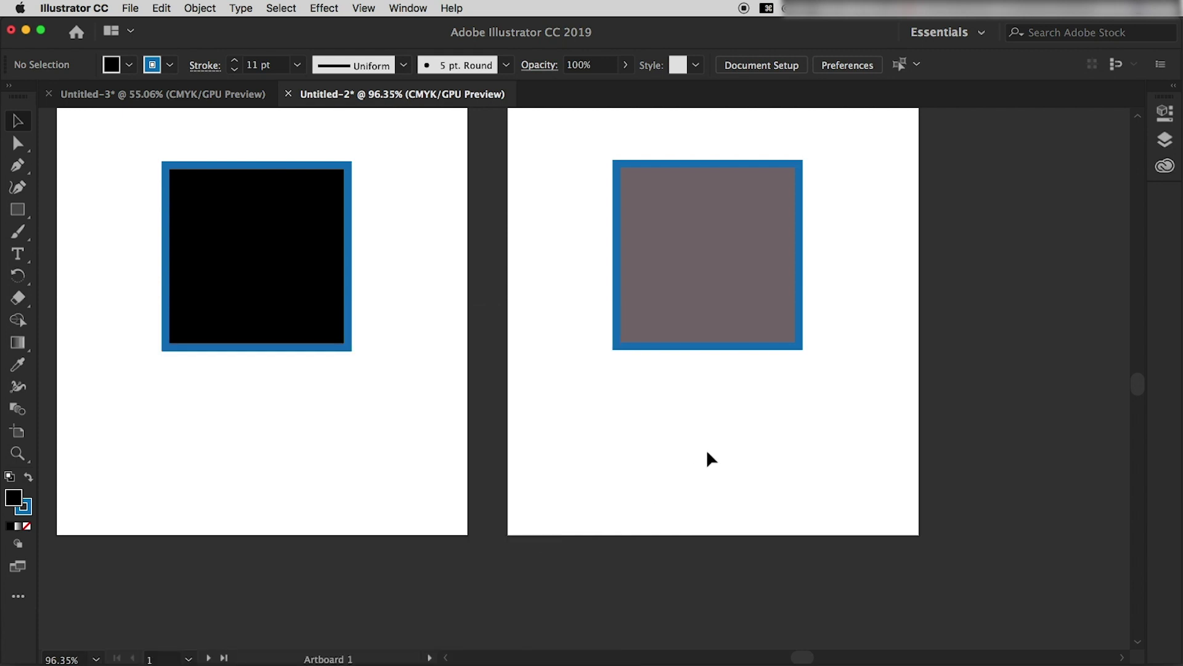
left_click(706, 453)
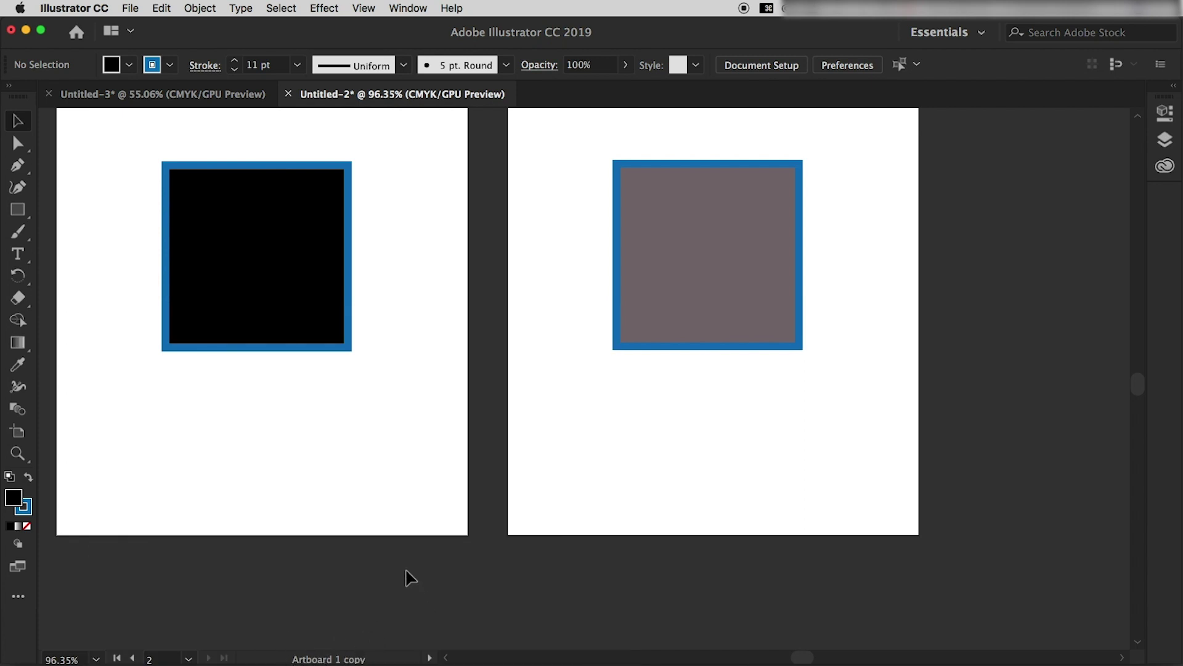
Set the status bar back to Show > Current Tool and scroll the view
scroll(359, 377, "left", 1)
scroll(364, 401, "left", 3)
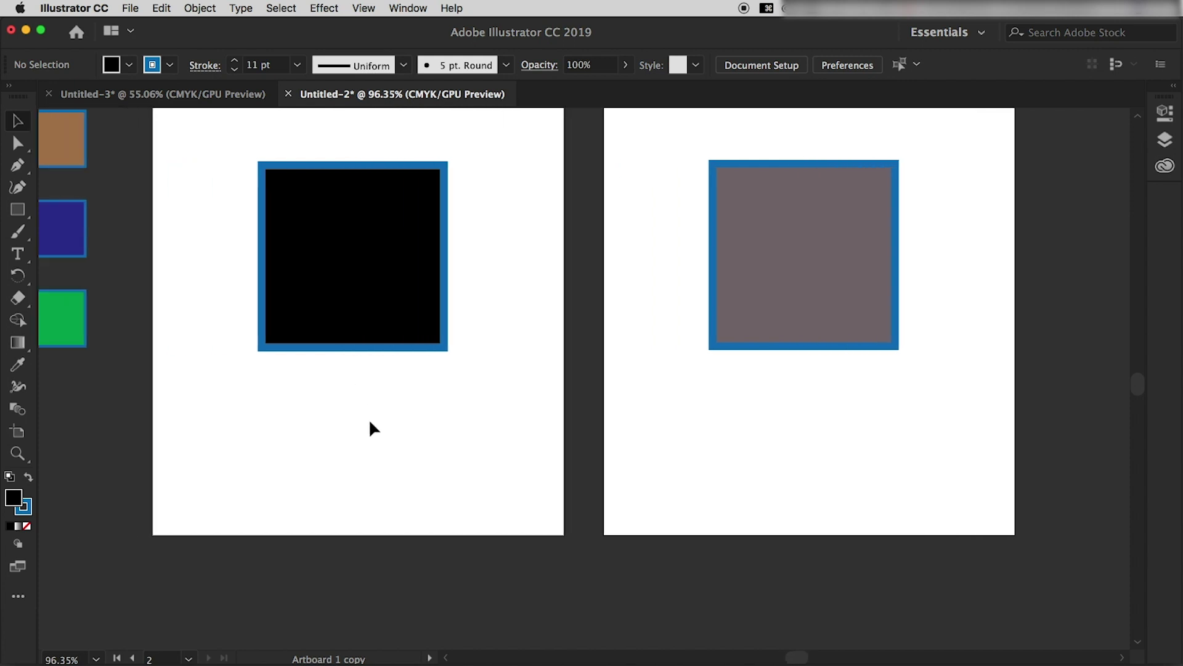
left_click(430, 658)
left_click(470, 654)
left_click(429, 659)
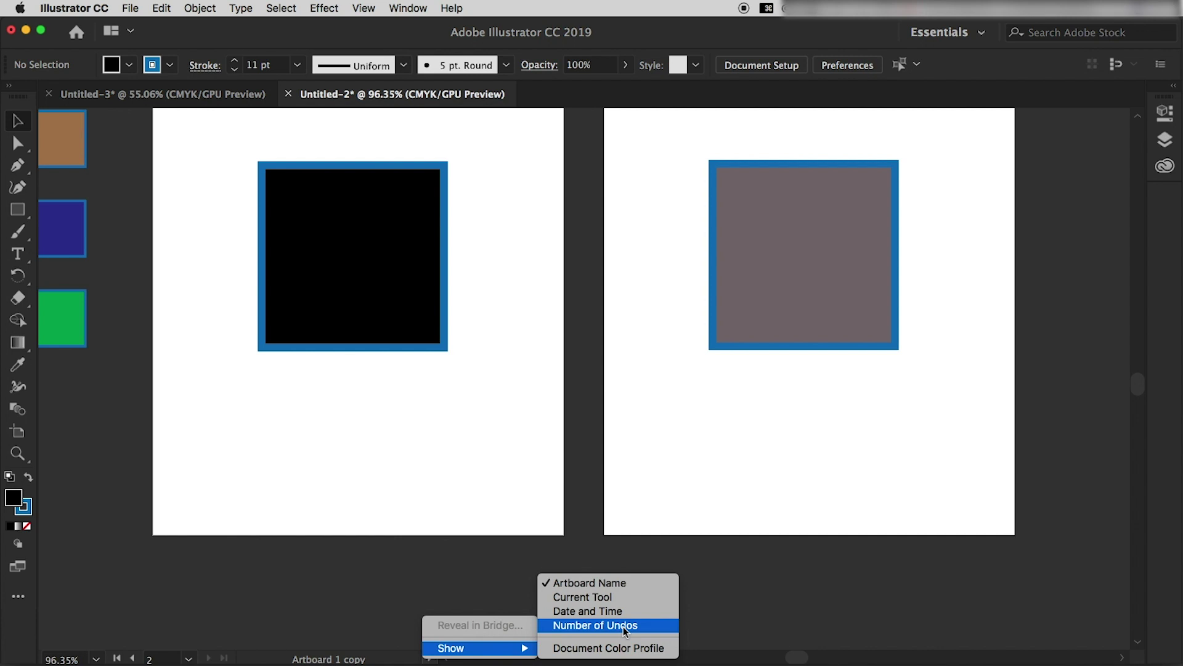
left_click(623, 626)
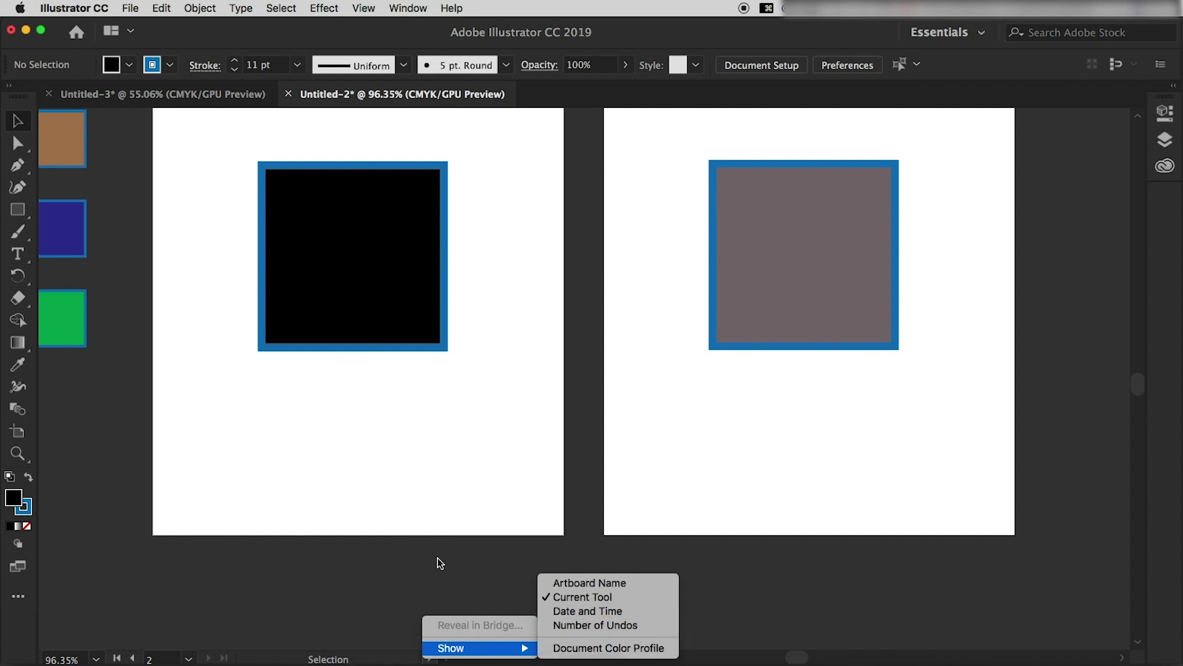
left_click(377, 505)
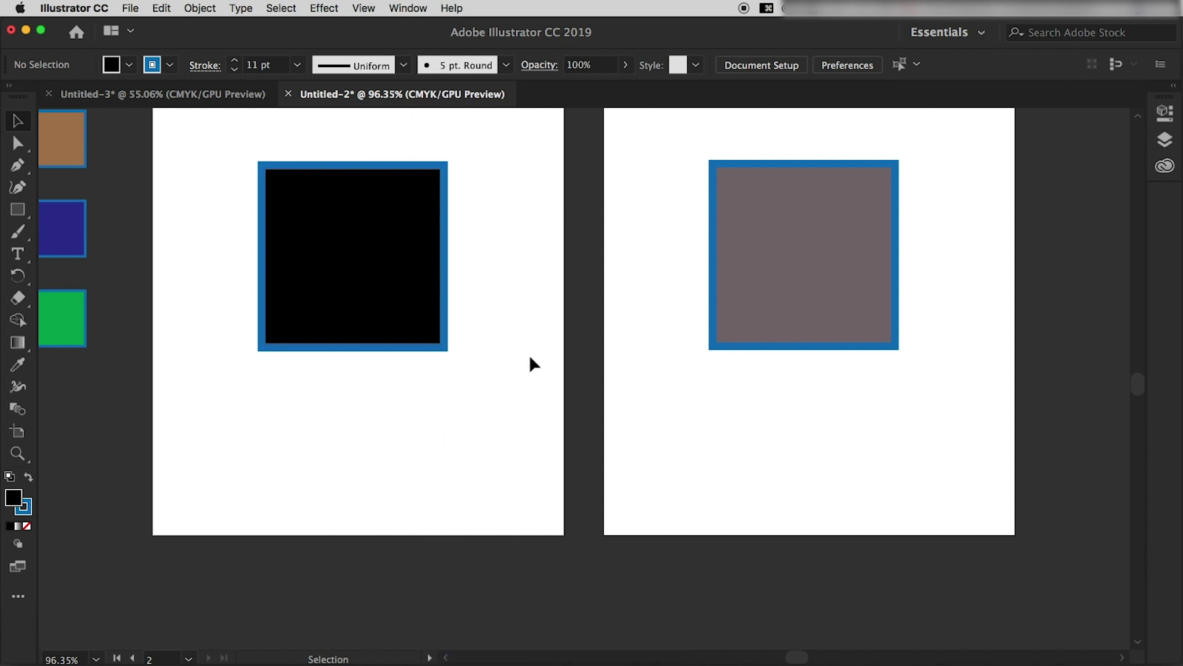
scroll(430, 355, "left", 2)
scroll(431, 356, "up", 3)
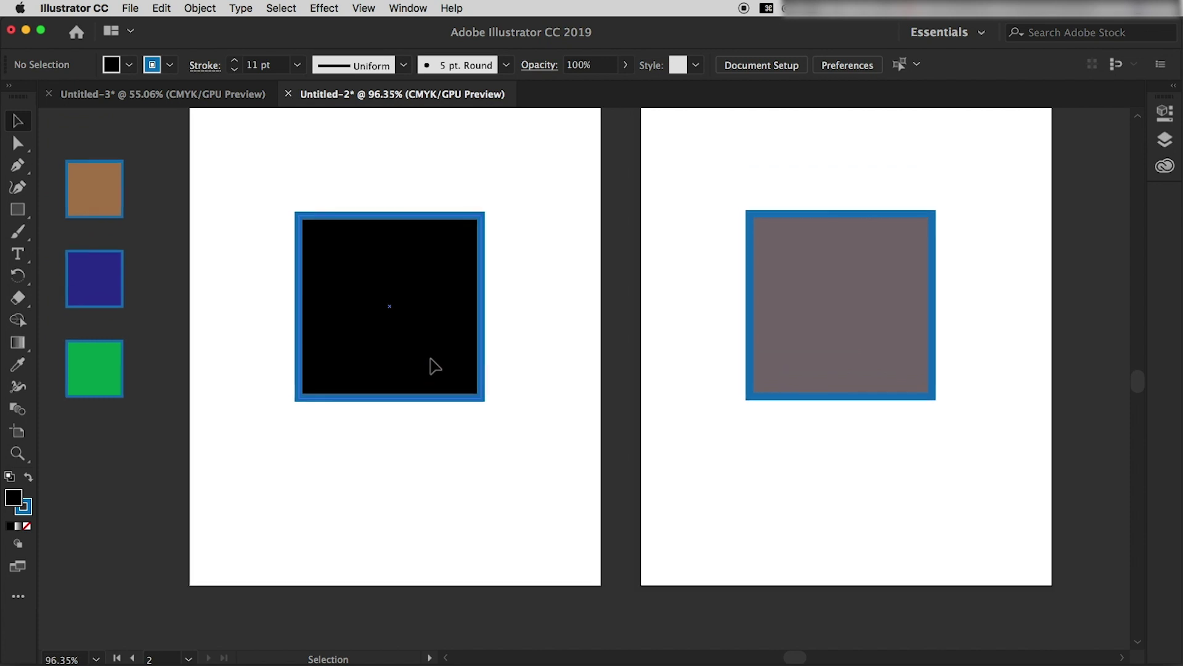
scroll(464, 362, "up", 1)
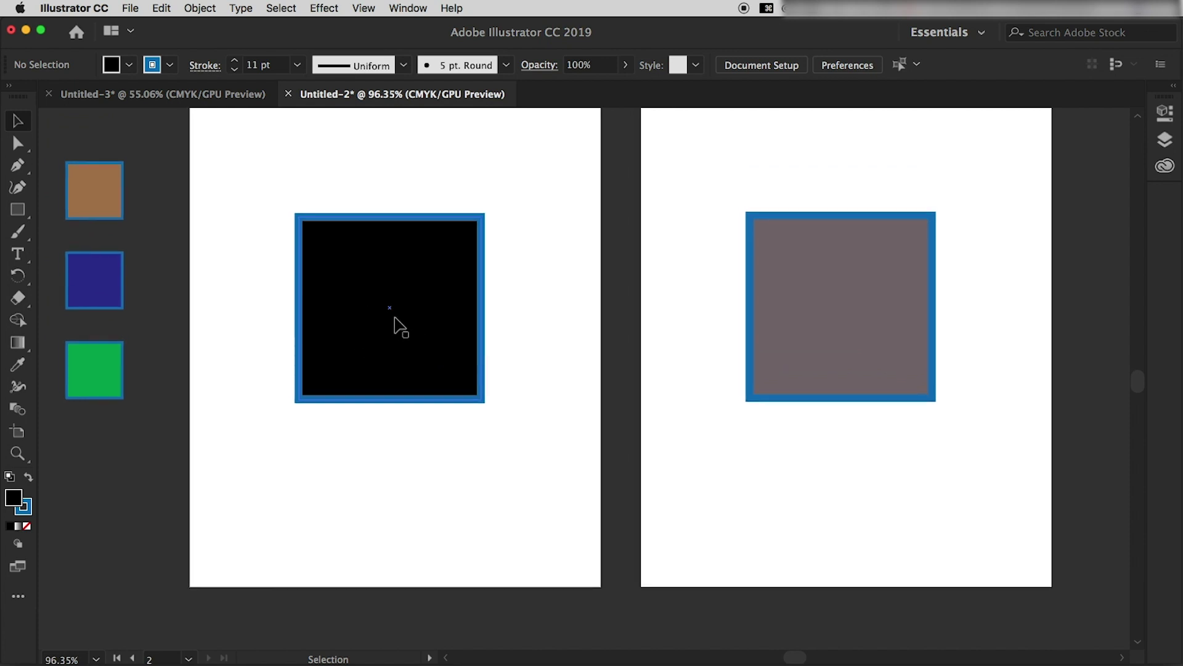
scroll(396, 318, "up", 3)
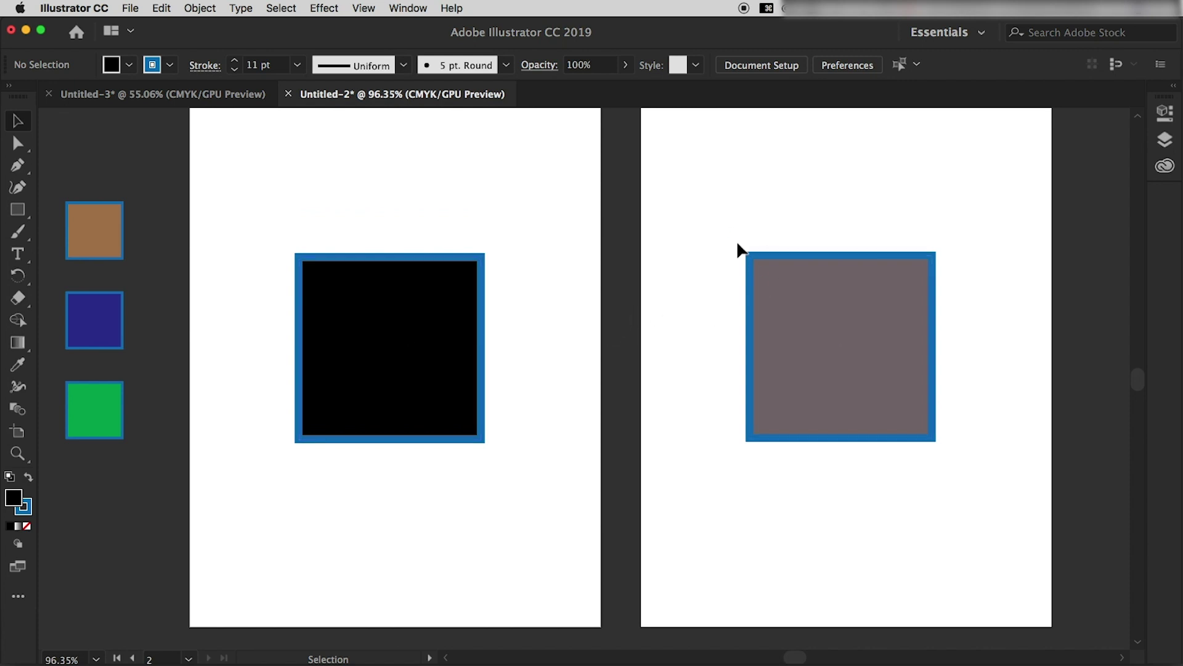
scroll(849, 221, "up", 1)
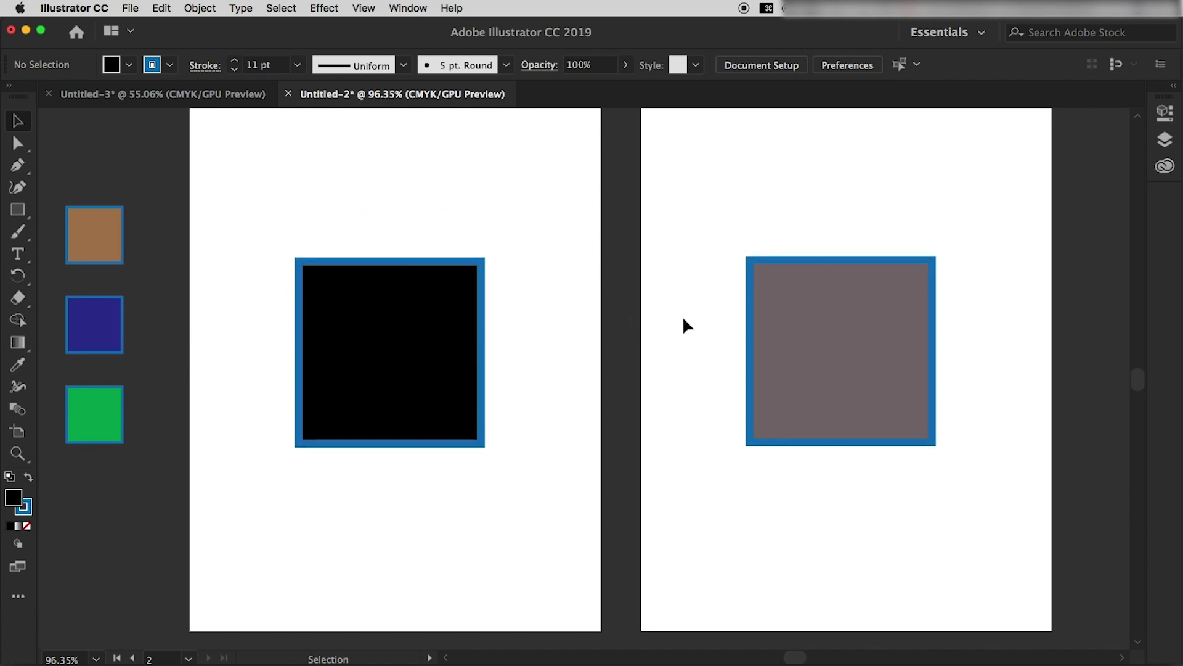
scroll(680, 273, "up", 1)
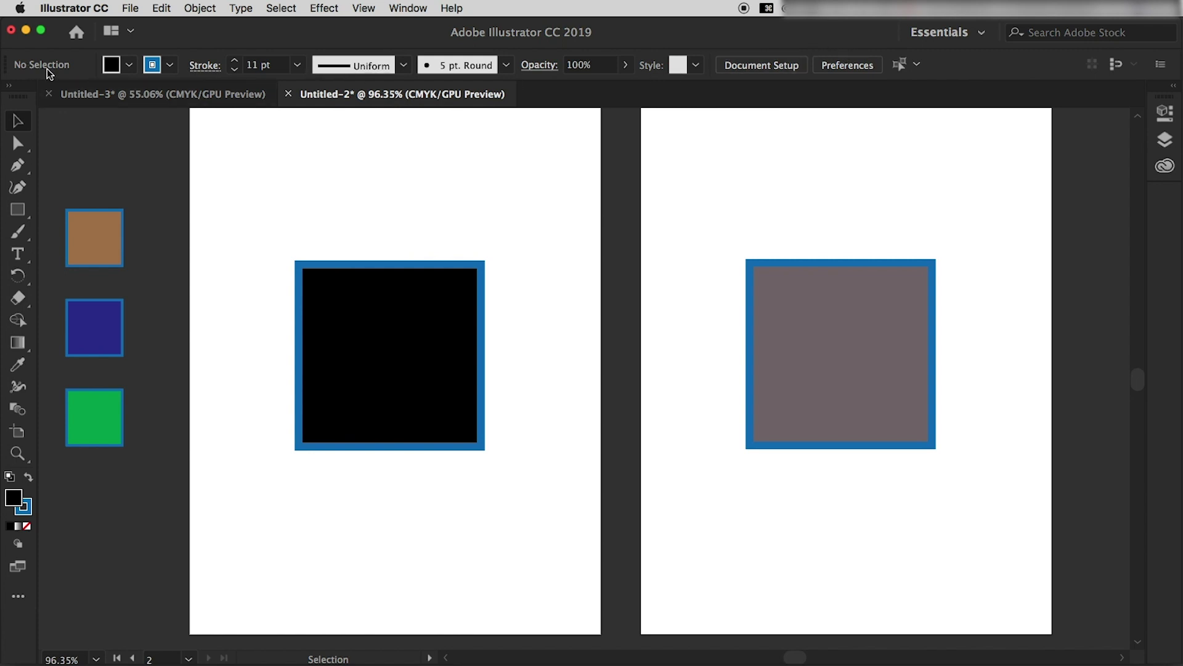
Set the grey square's stroke weight to 14 pt in Properties, then deselect and collapse the panel
left_click(1166, 115)
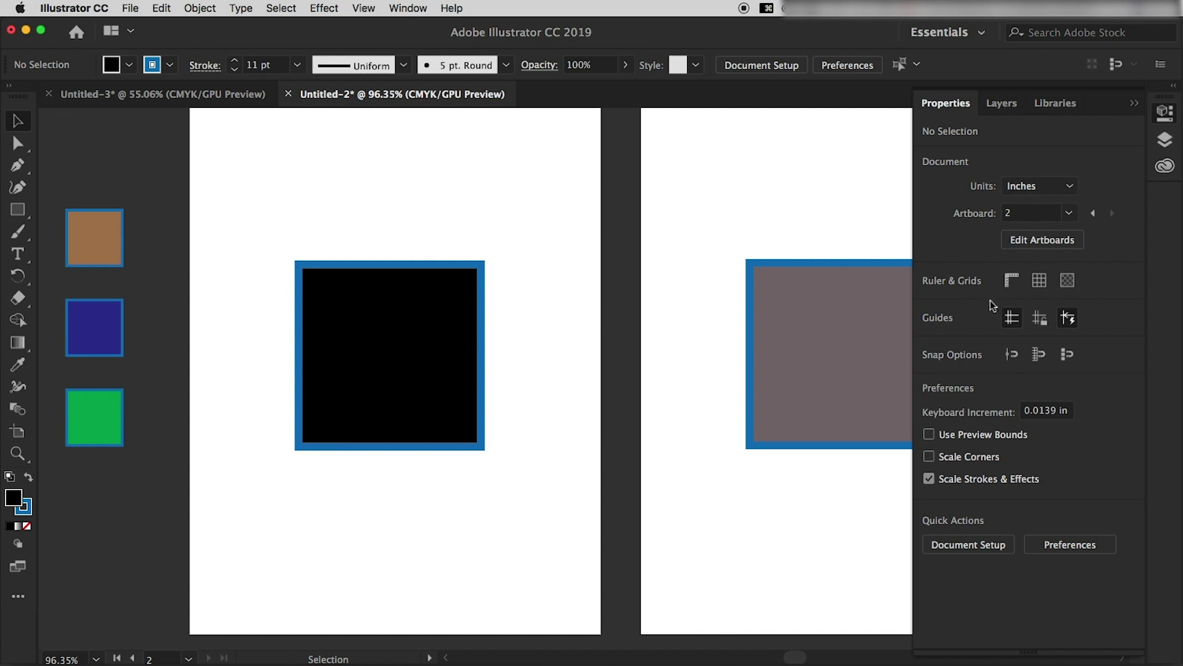
left_click(782, 299)
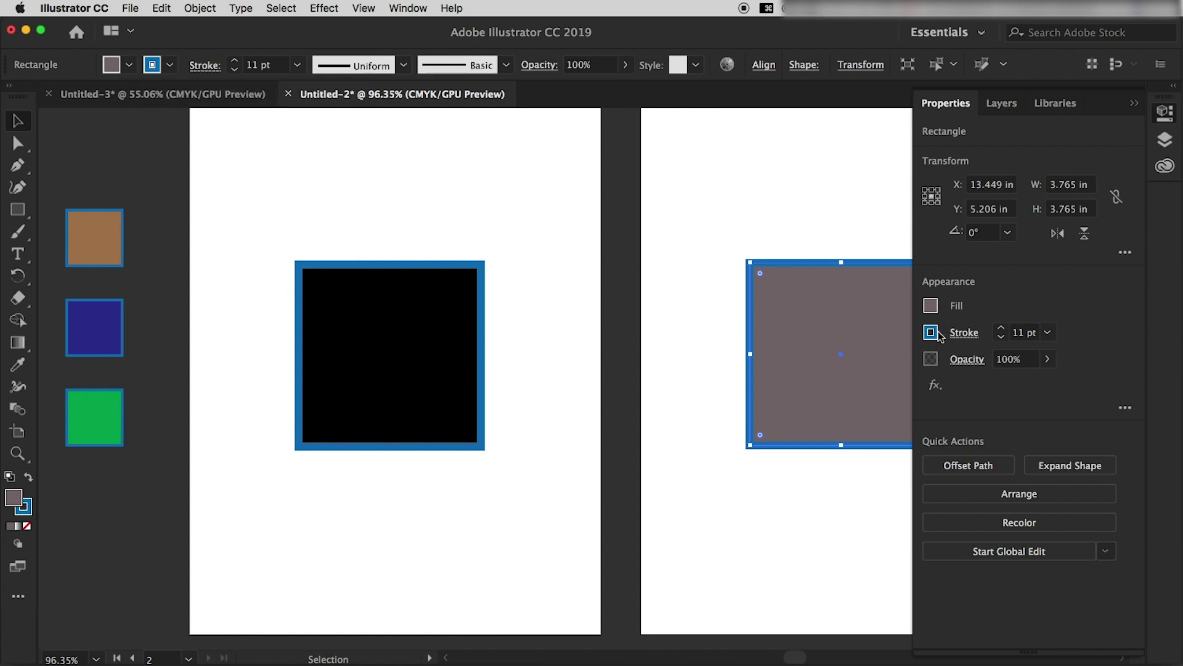
left_click(1001, 329)
left_click(1001, 328)
left_click(1001, 328)
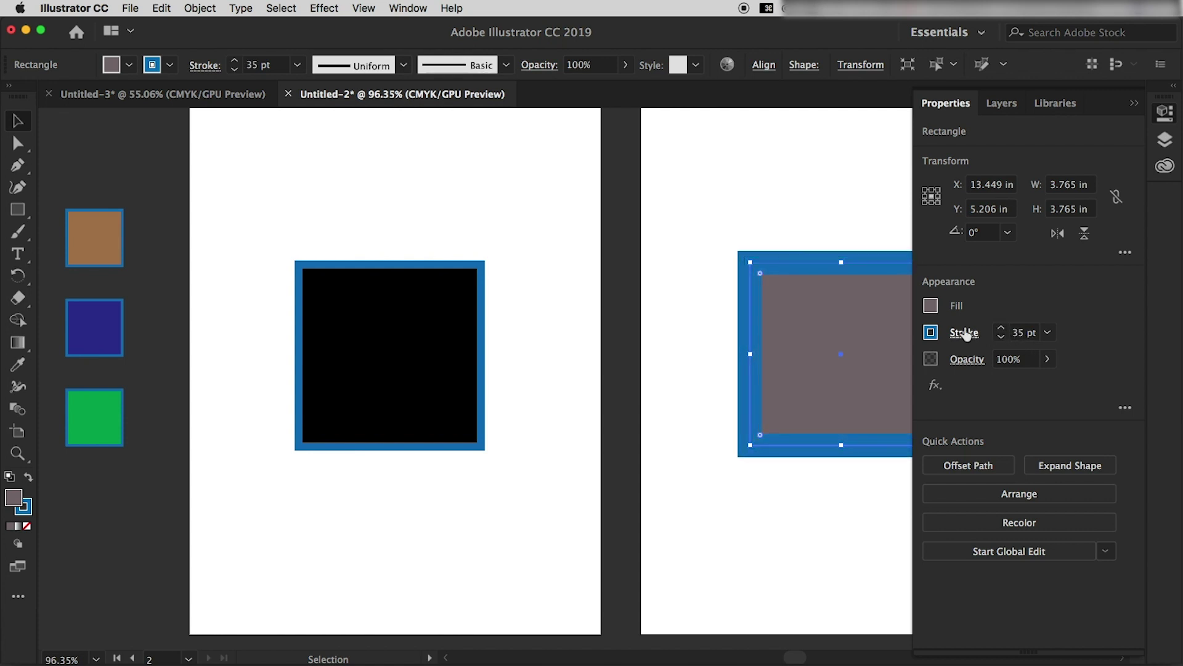
left_click(1002, 329)
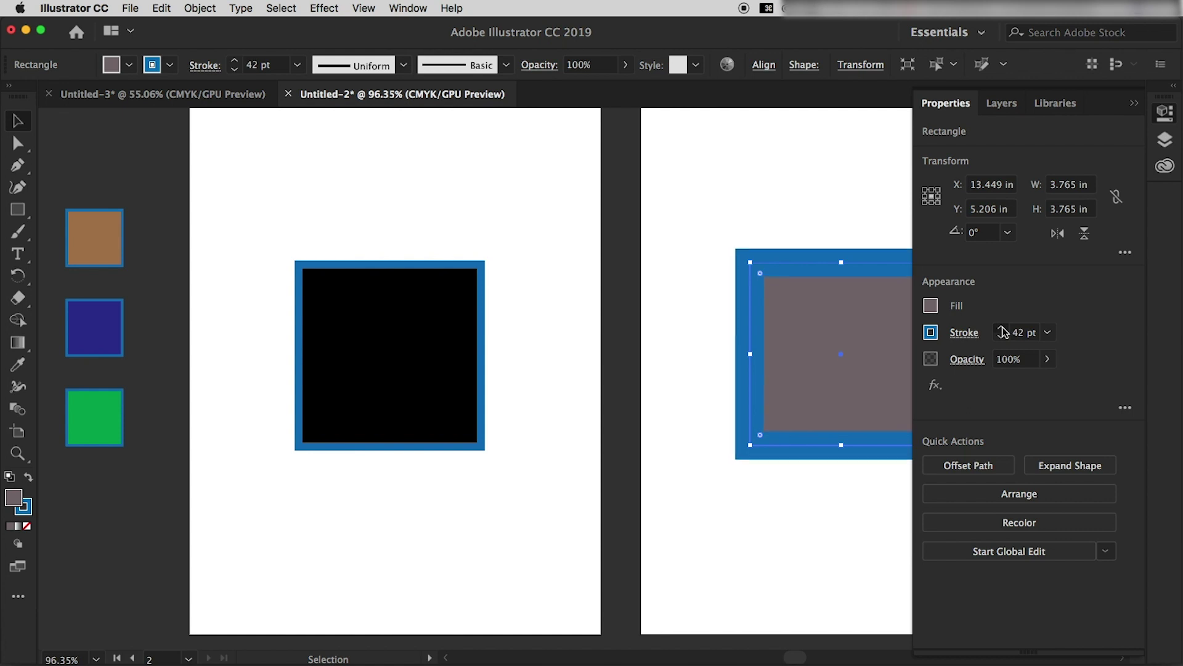
left_click(1002, 329)
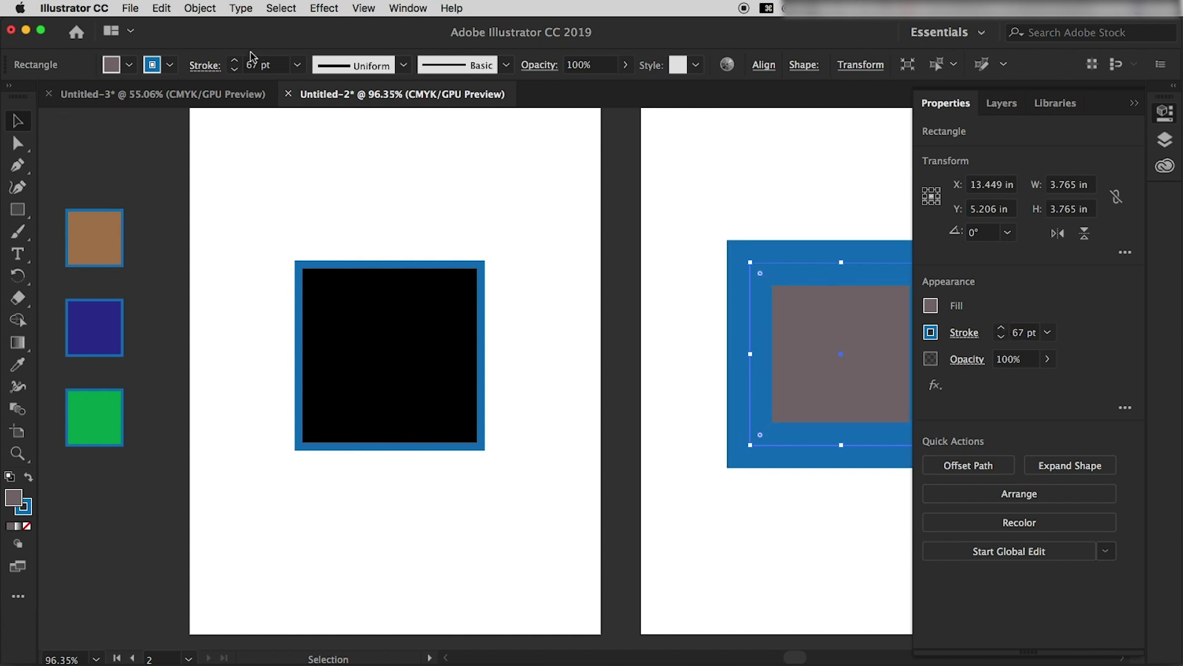
left_click(236, 73)
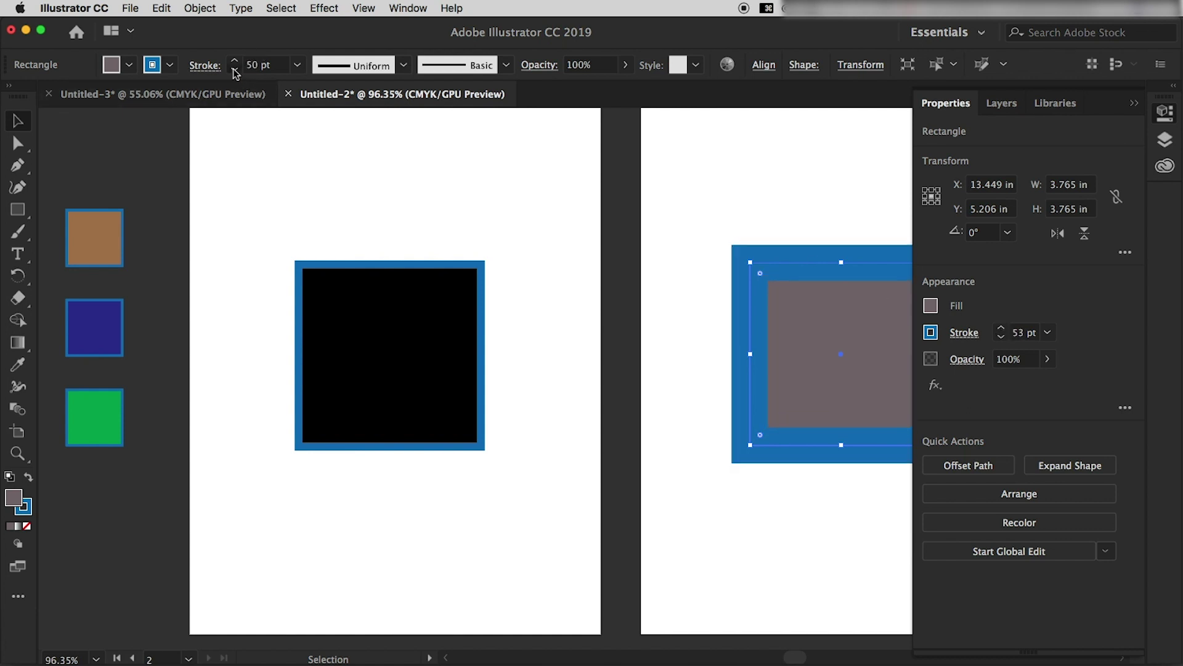
left_click(235, 73)
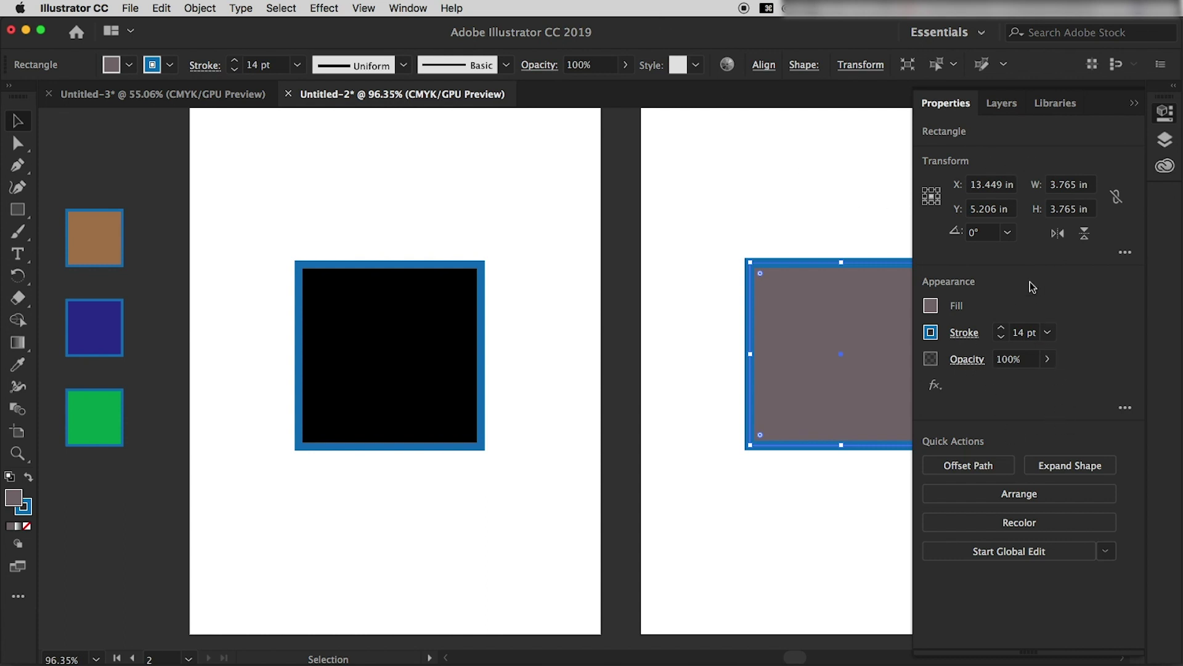
left_click(692, 249)
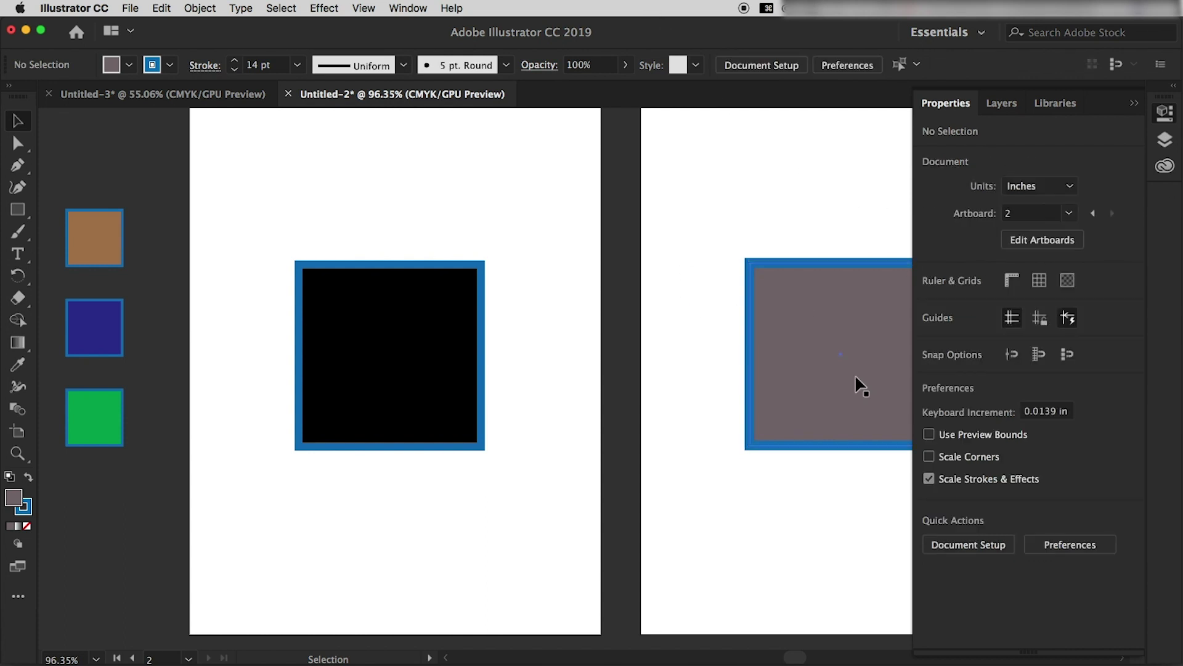
left_click(1134, 103)
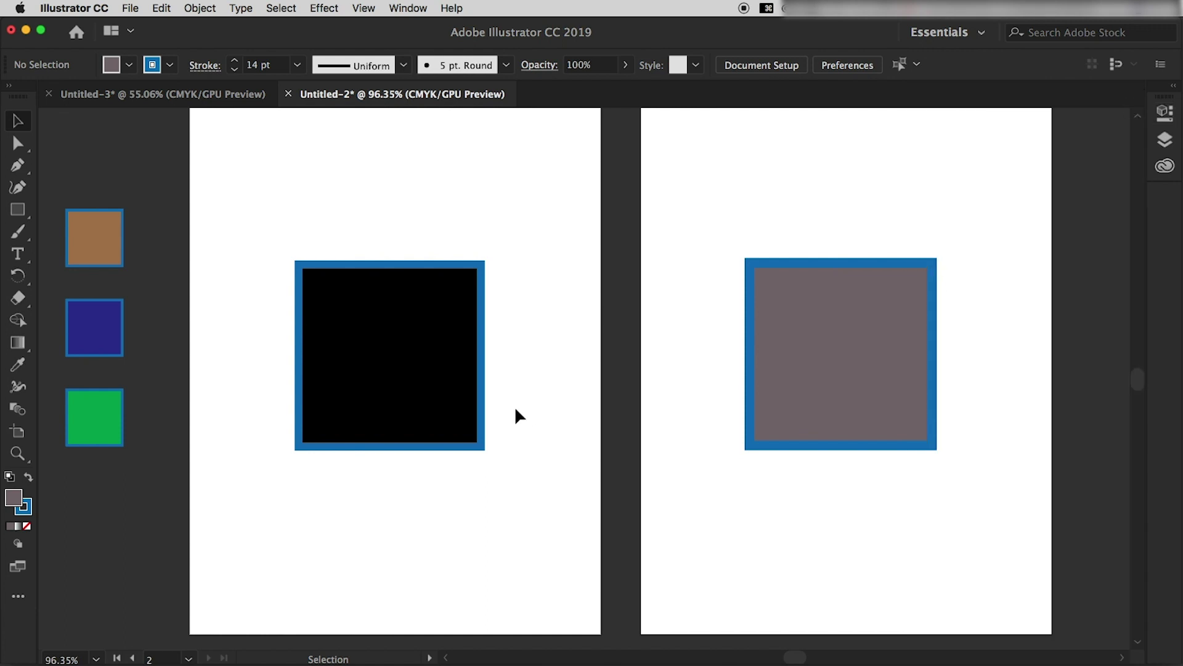